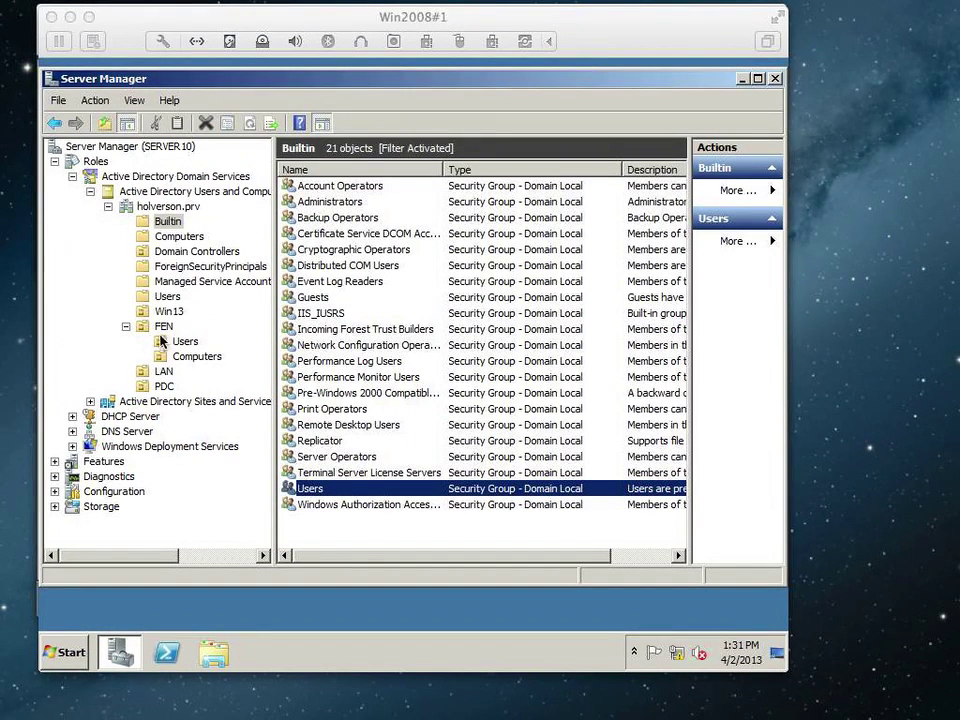
Show the three user accounts in the FEN Users organizational unit.
click(415, 372)
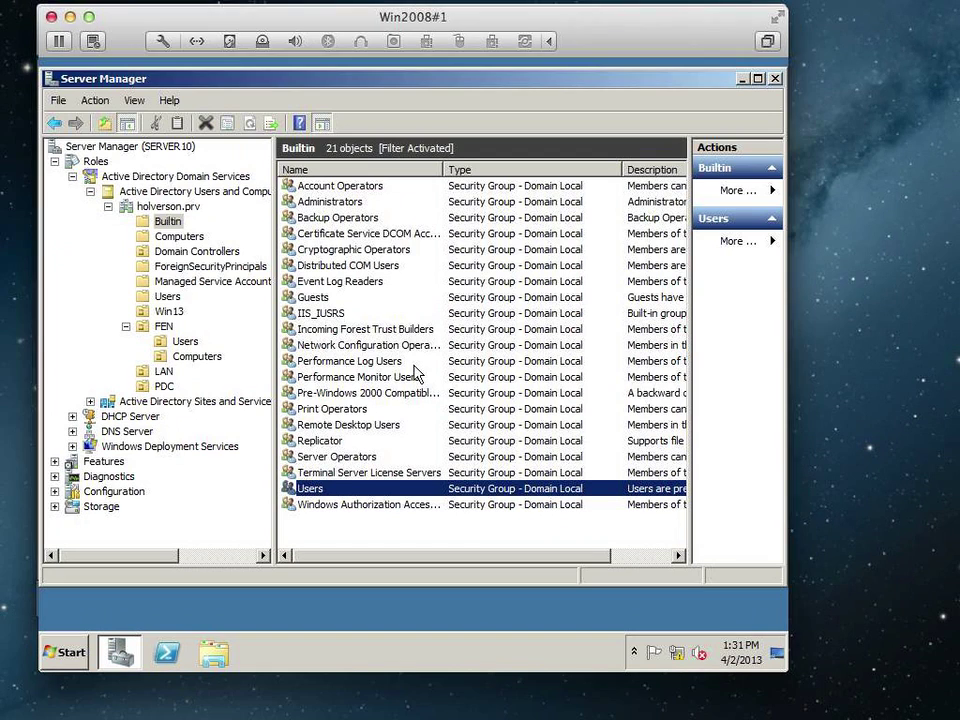
click(187, 343)
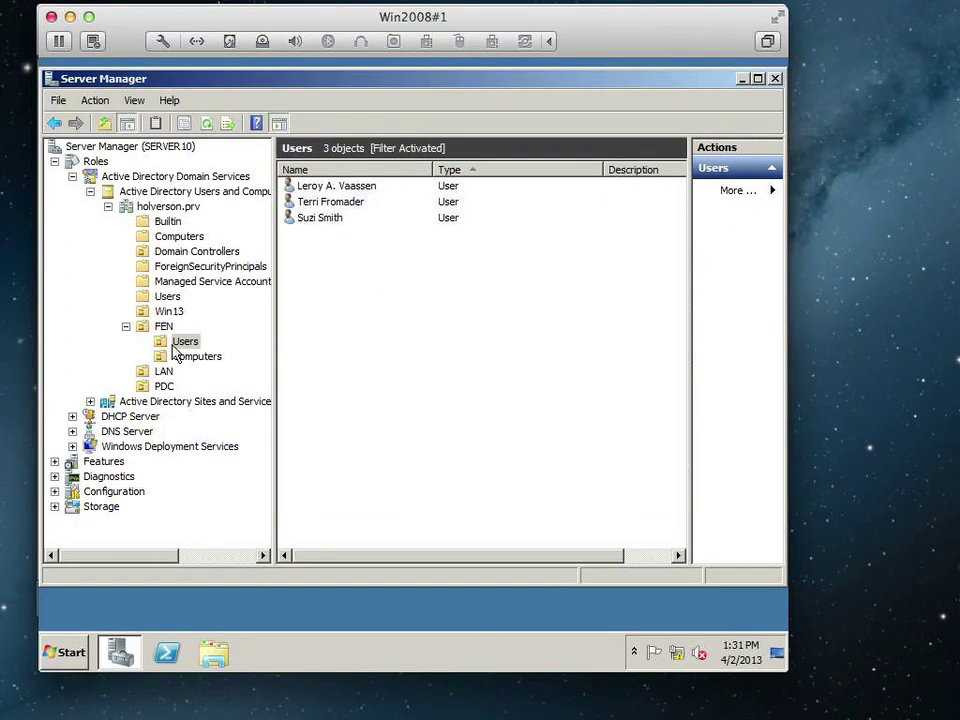
click(164, 328)
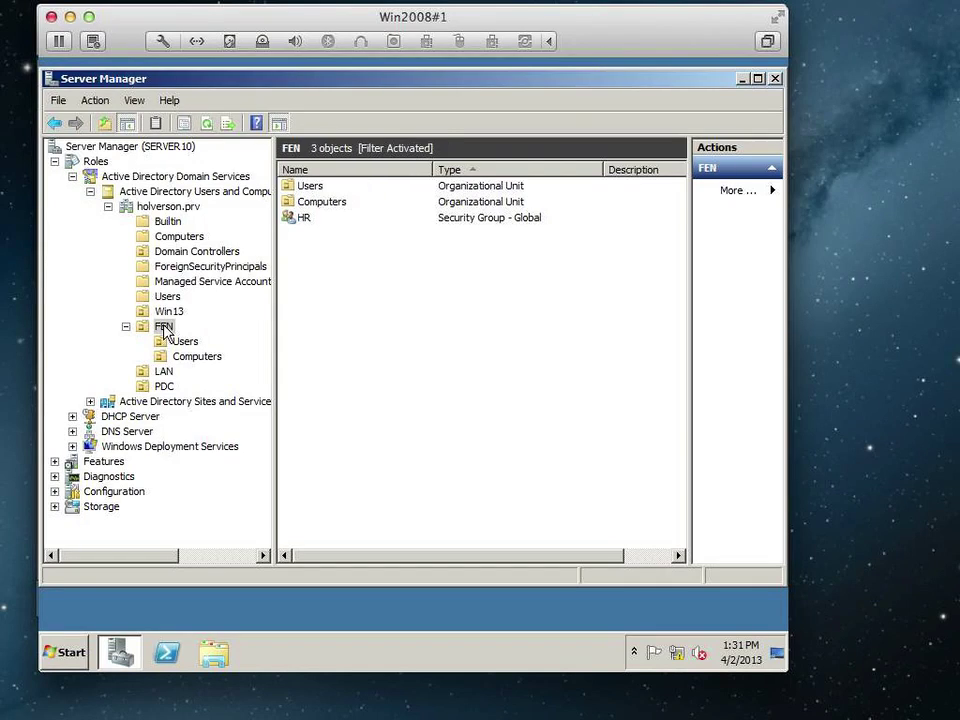
click(185, 344)
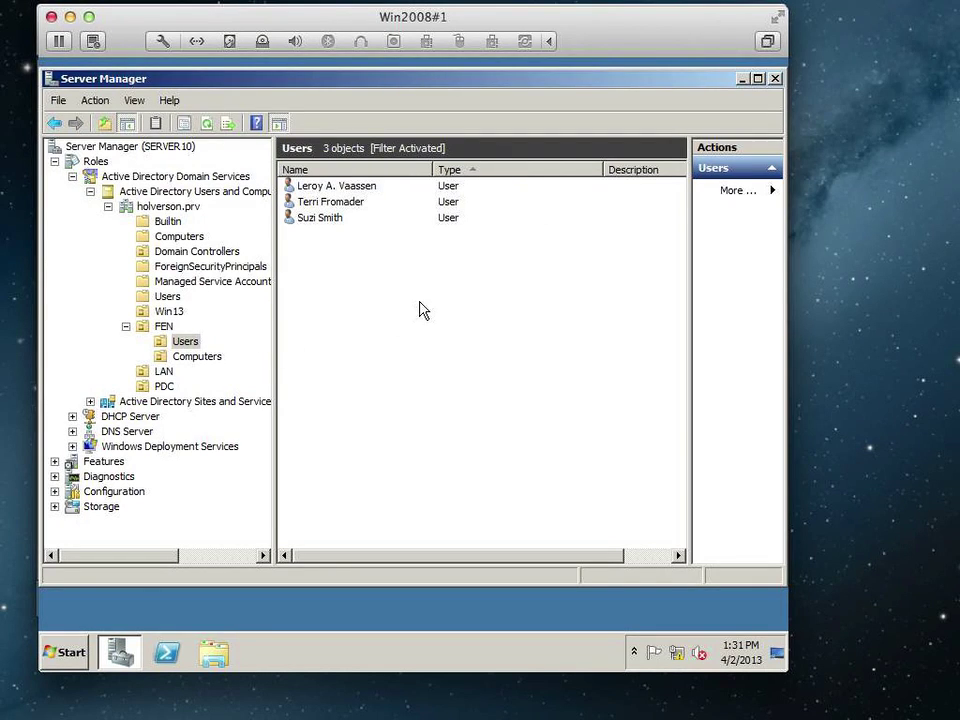
Start a new user in FEN Users with first name, last name and a dotted logon name.
right_click(366, 303)
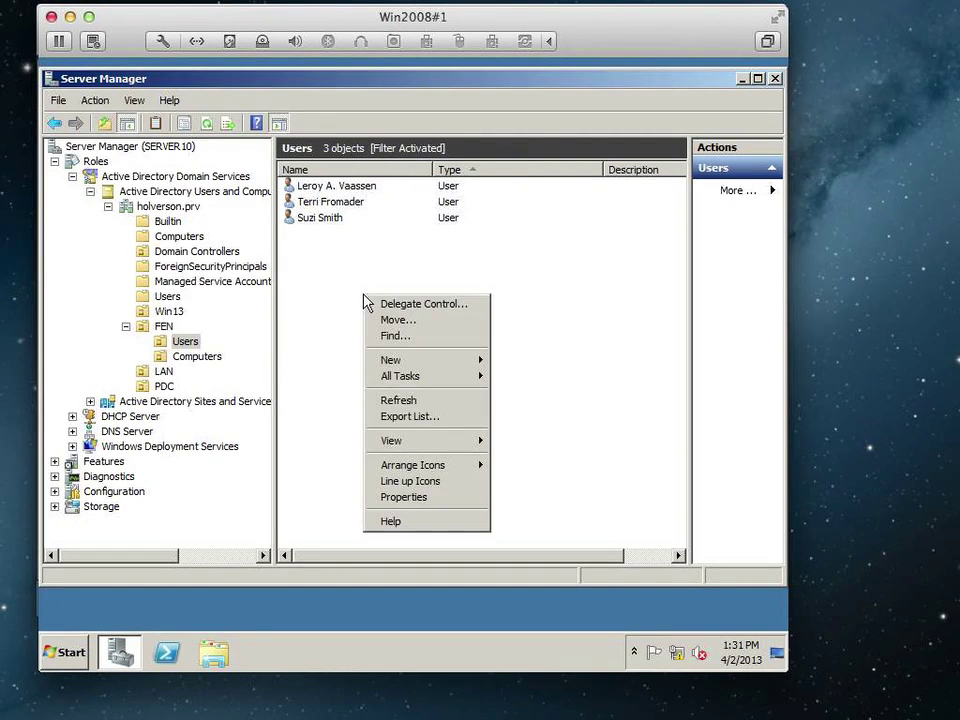
mouse_move(420, 360)
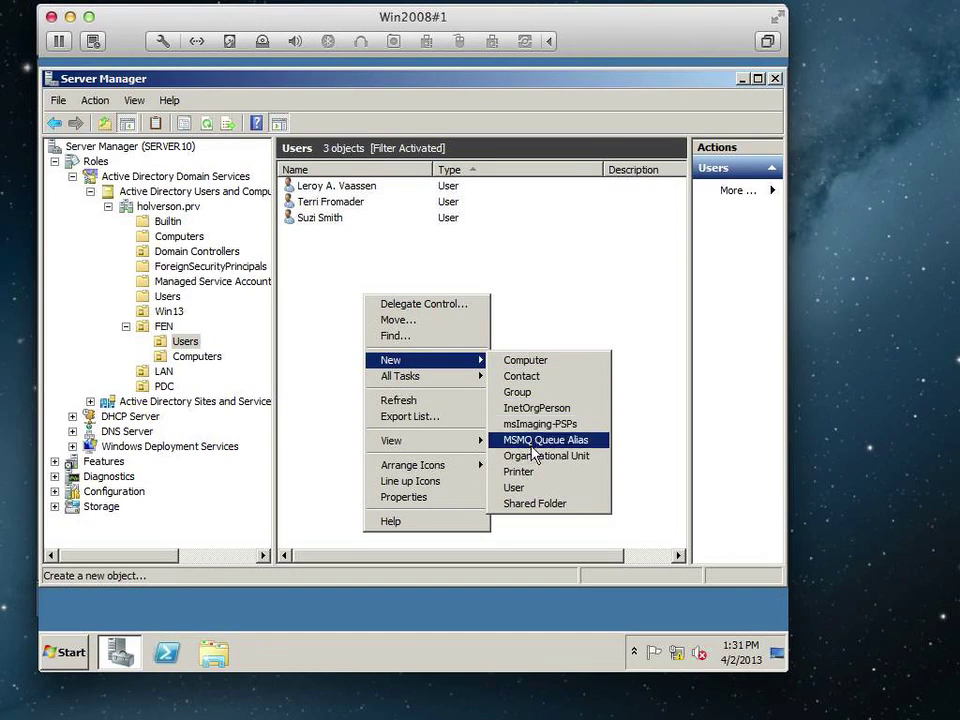
click(536, 489)
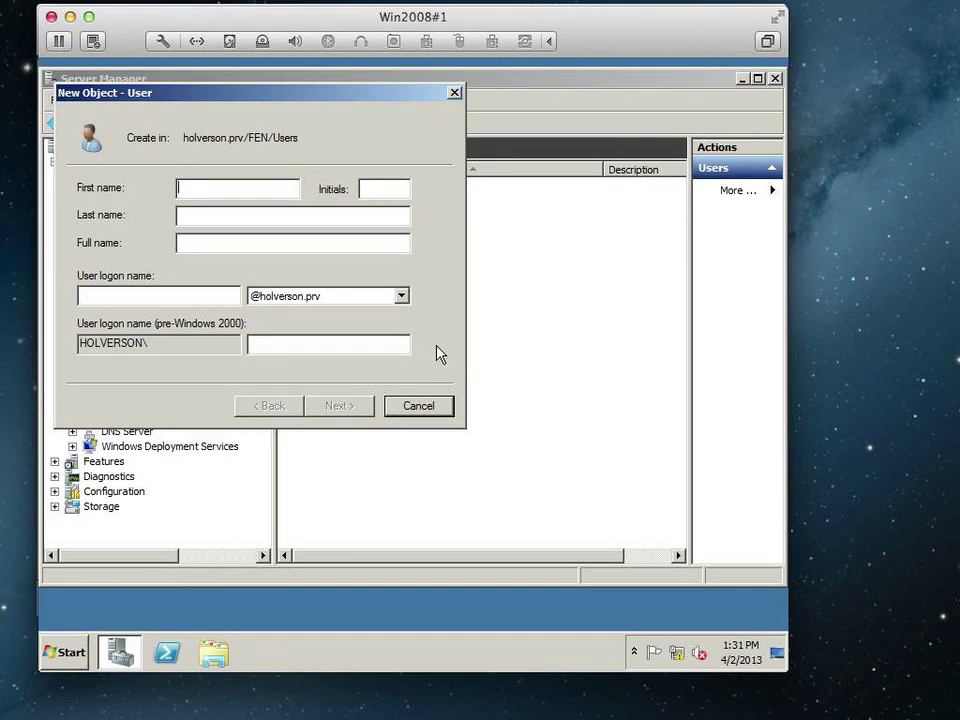
key(Tab)
key(Tab)
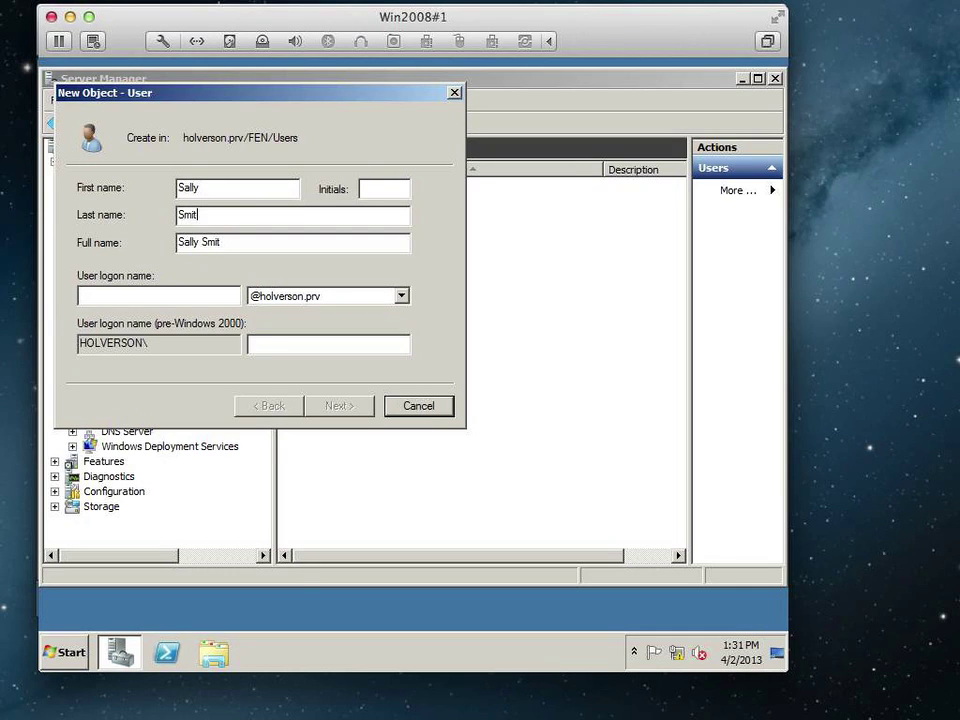
key(Tab)
key(Tab)
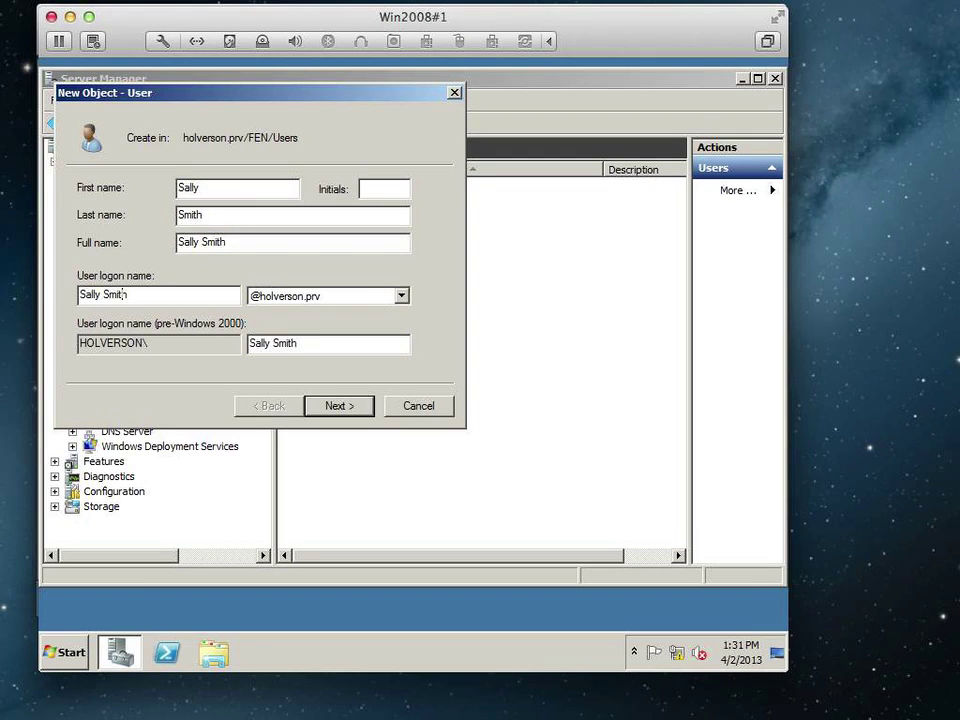
click(104, 294)
key(BackSpace)
text(.)
drag(145, 342, 79, 342)
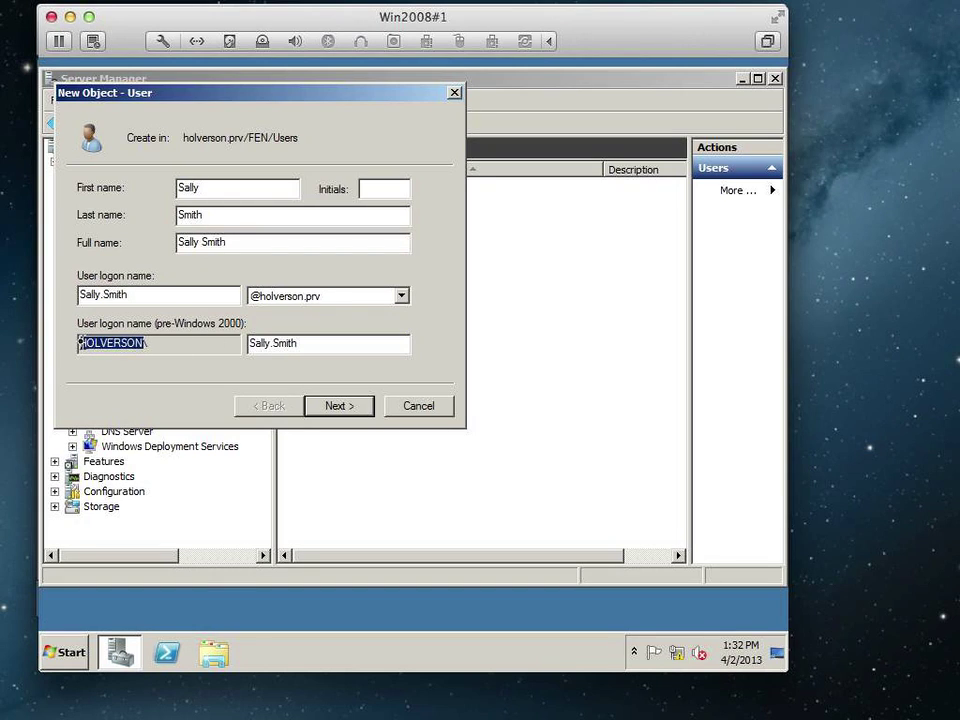
click(169, 342)
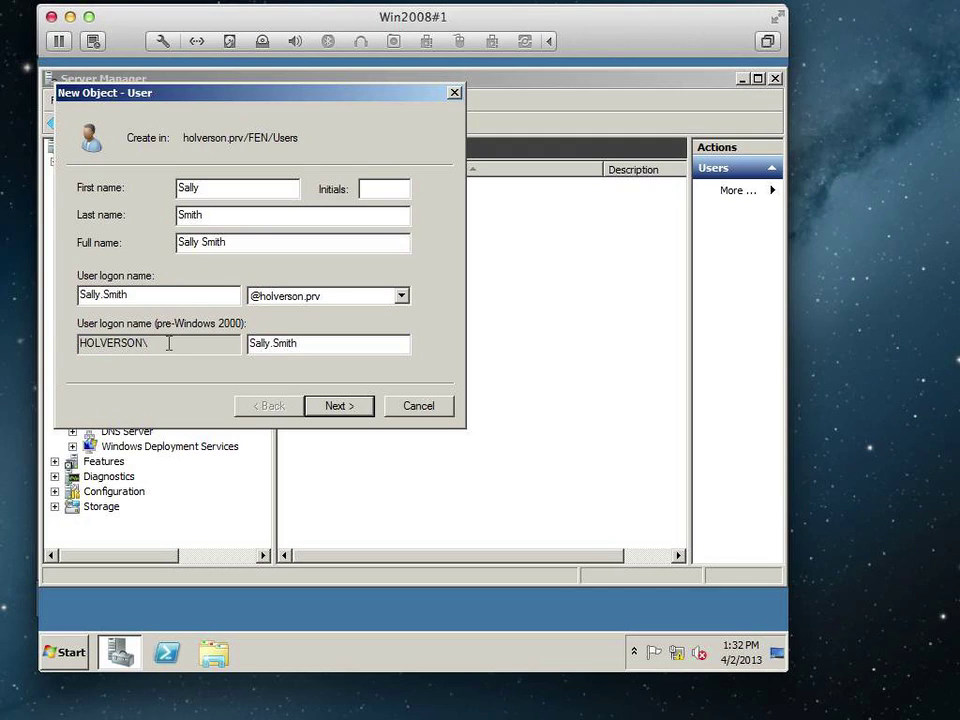
double_click(100, 343)
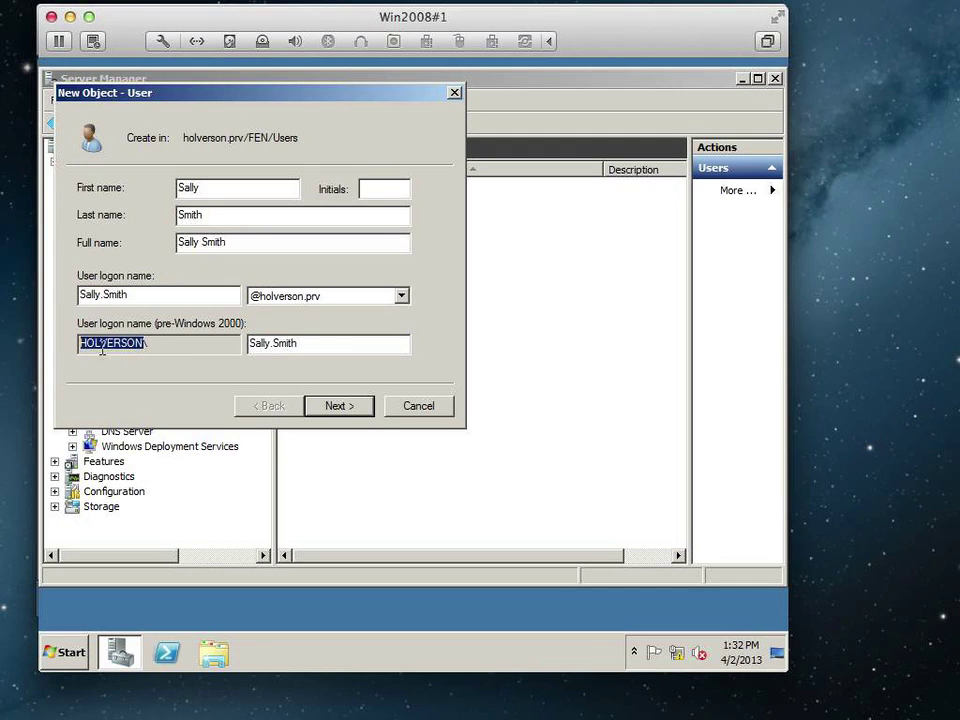
double_click(316, 344)
Set the user's password, untick change-at-next-logon, tick 'User cannot change password', and finish.
click(339, 406)
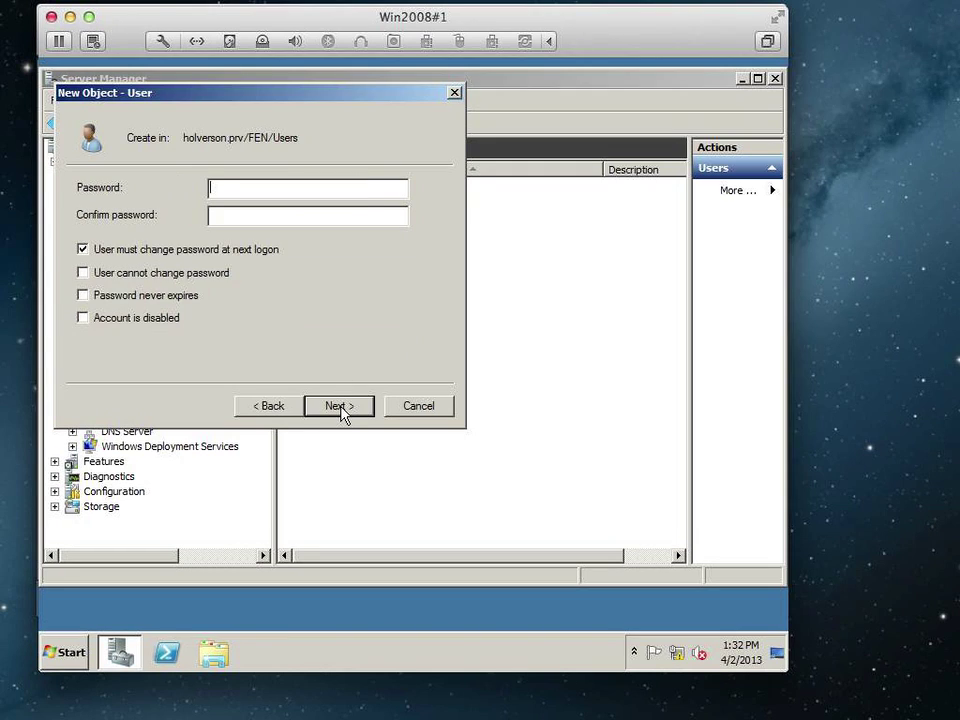
text(••••••••••••)
key(Tab)
text(••••••••••••)
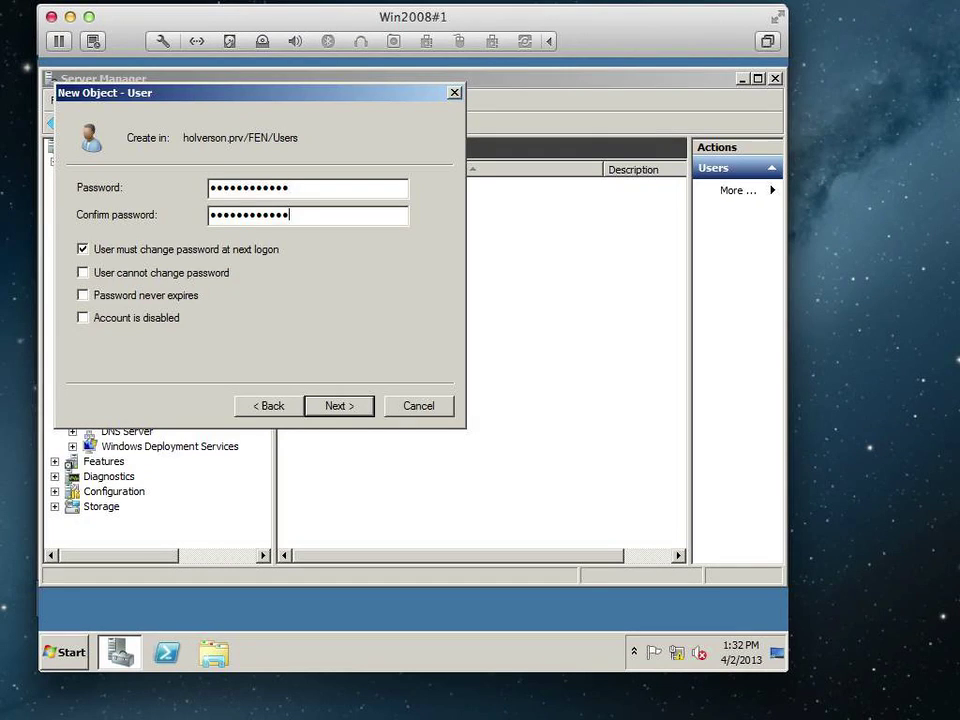
key(Tab)
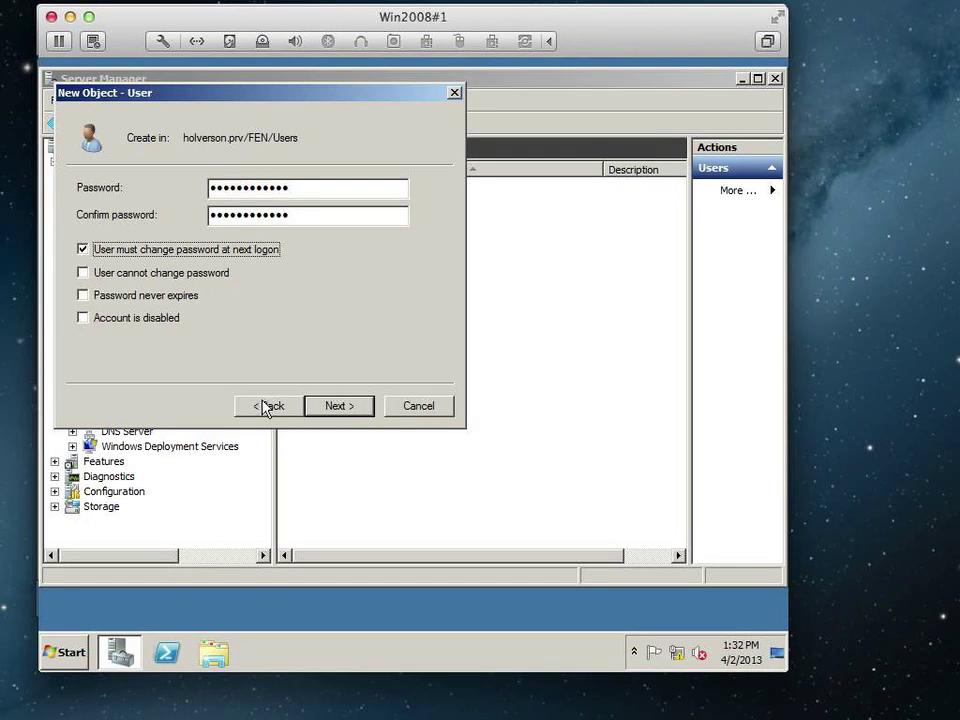
click(101, 251)
click(103, 273)
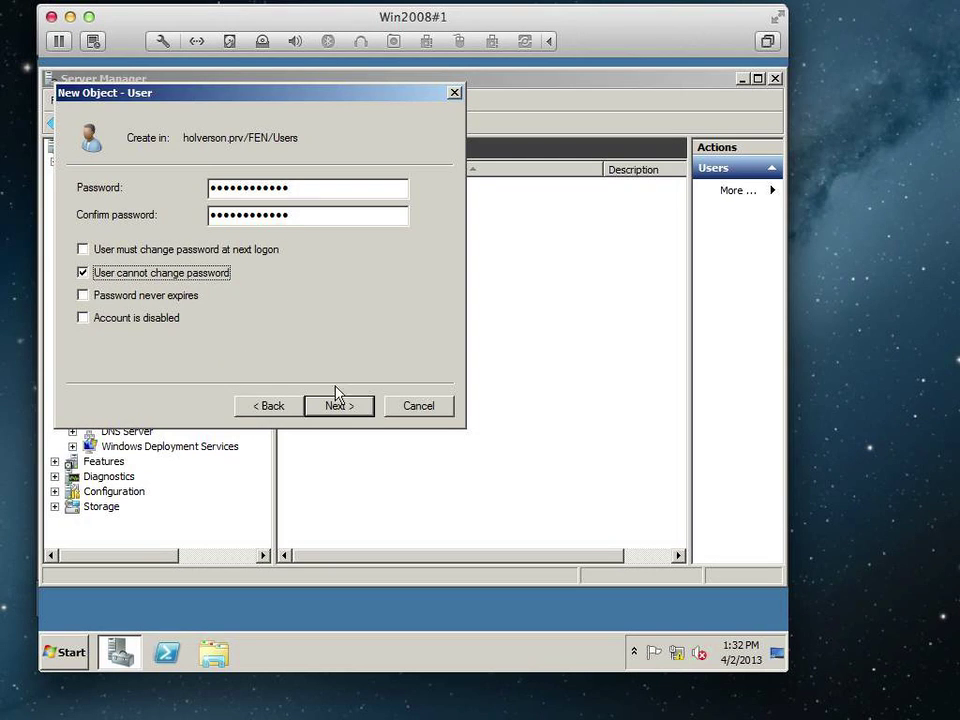
click(362, 406)
click(362, 406)
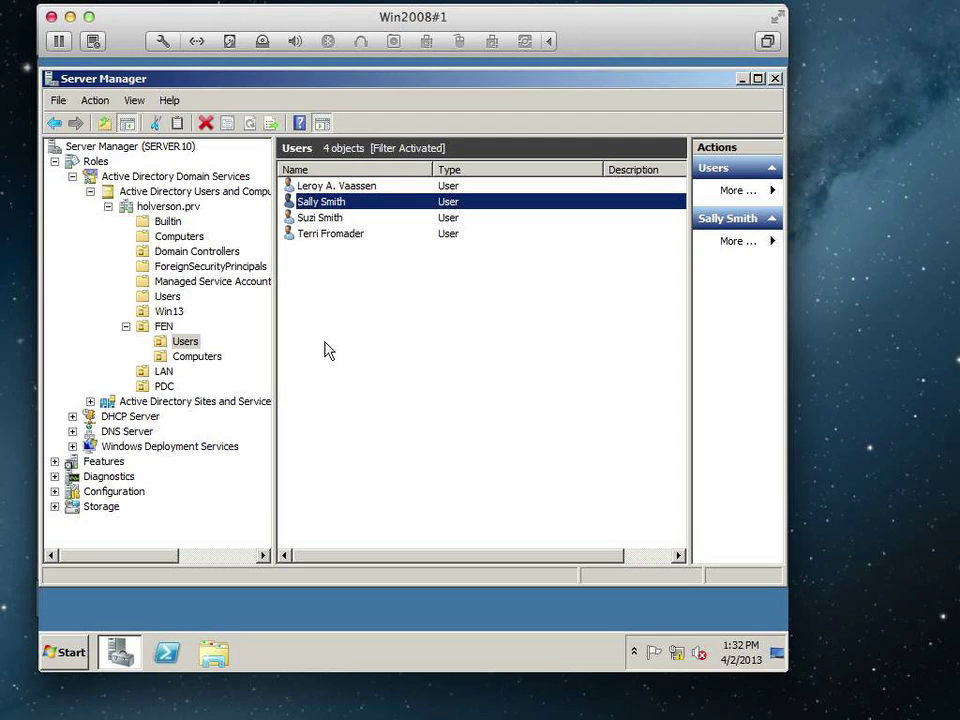
Create a group named CustServ with Global scope and Security type in FEN Users.
right_click(325, 343)
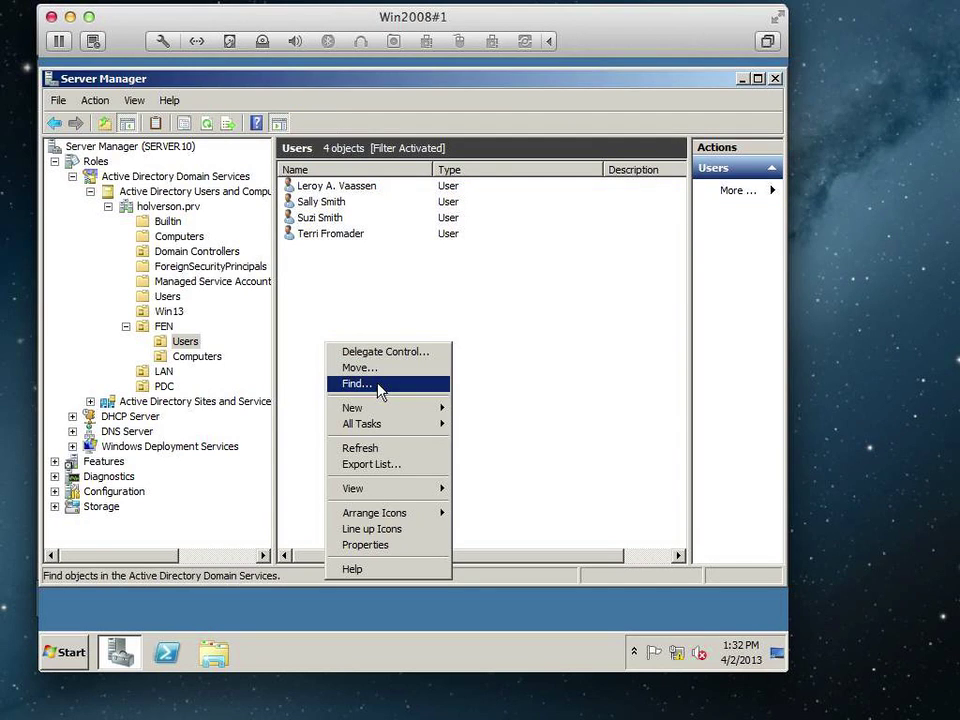
mouse_move(386, 416)
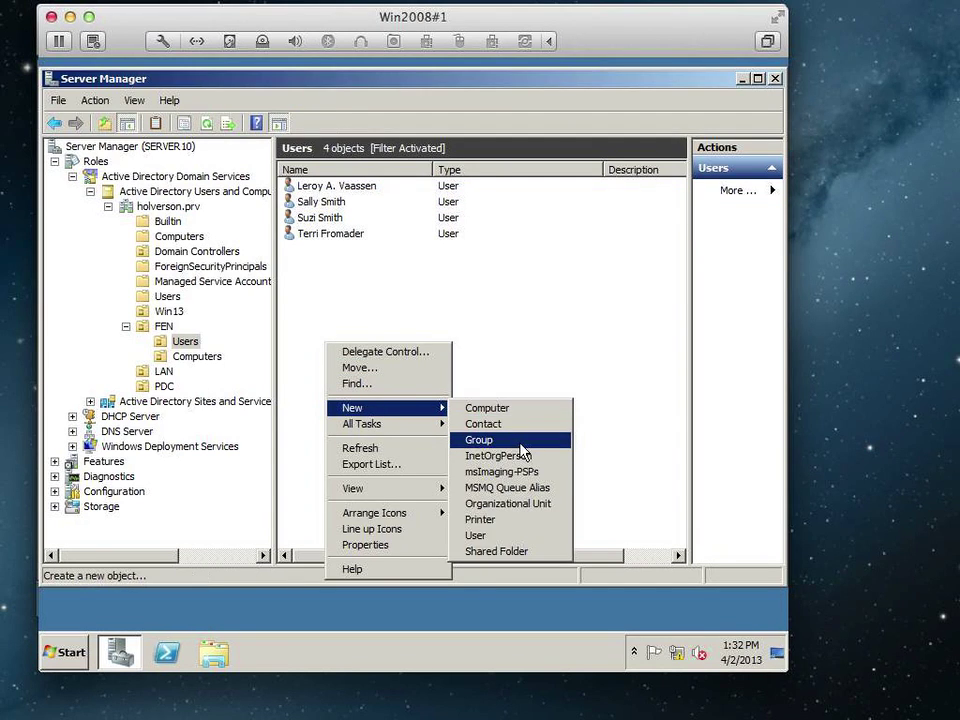
click(468, 442)
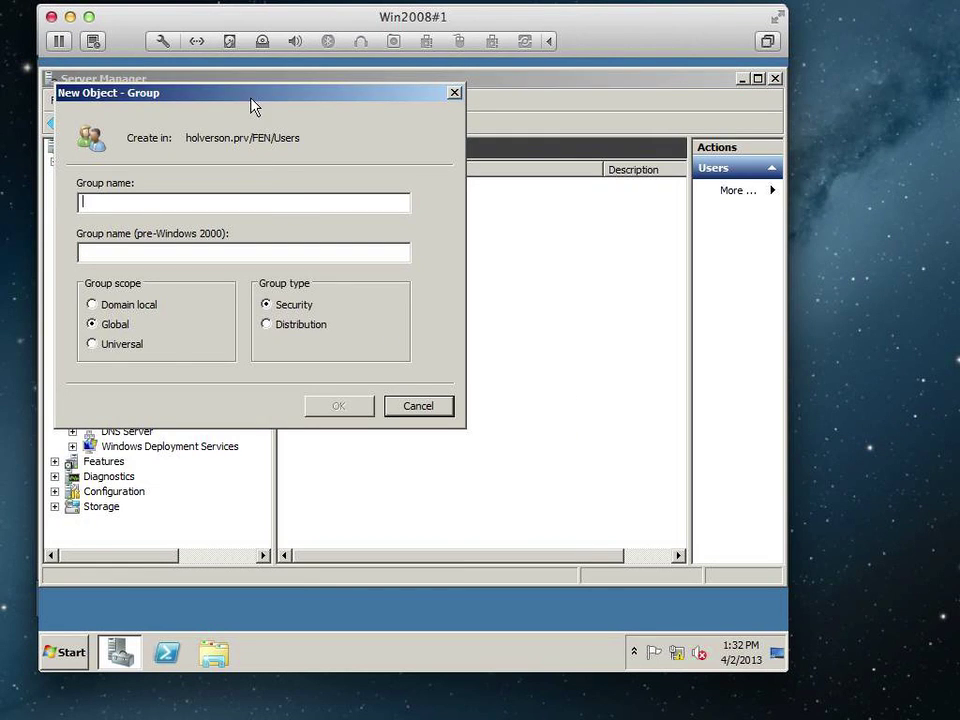
drag(254, 97, 384, 244)
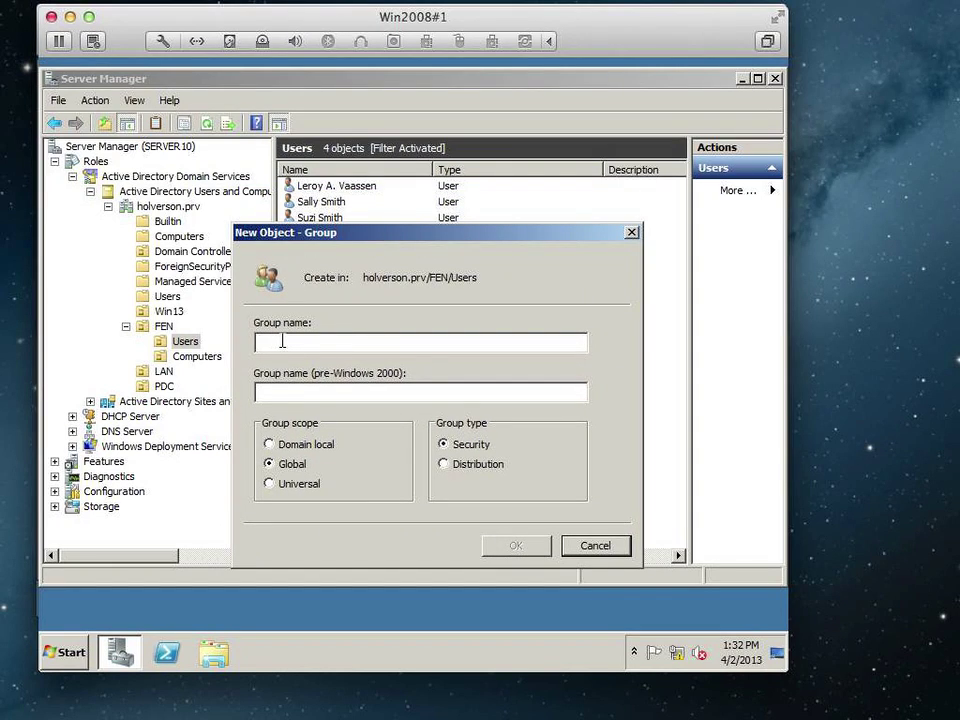
text(CustServ)
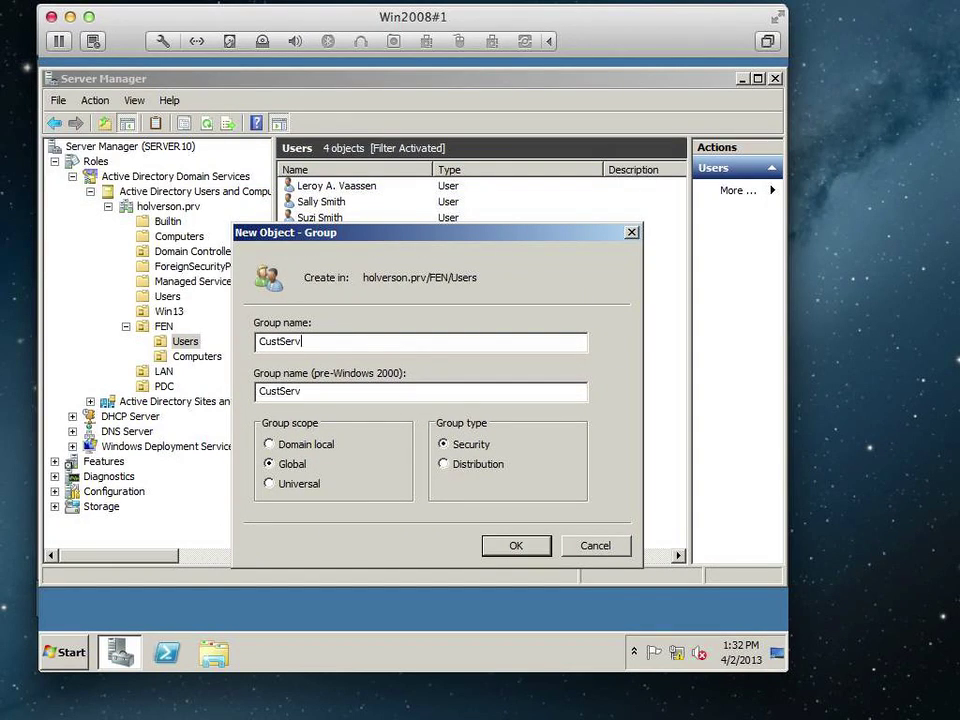
key(Tab)
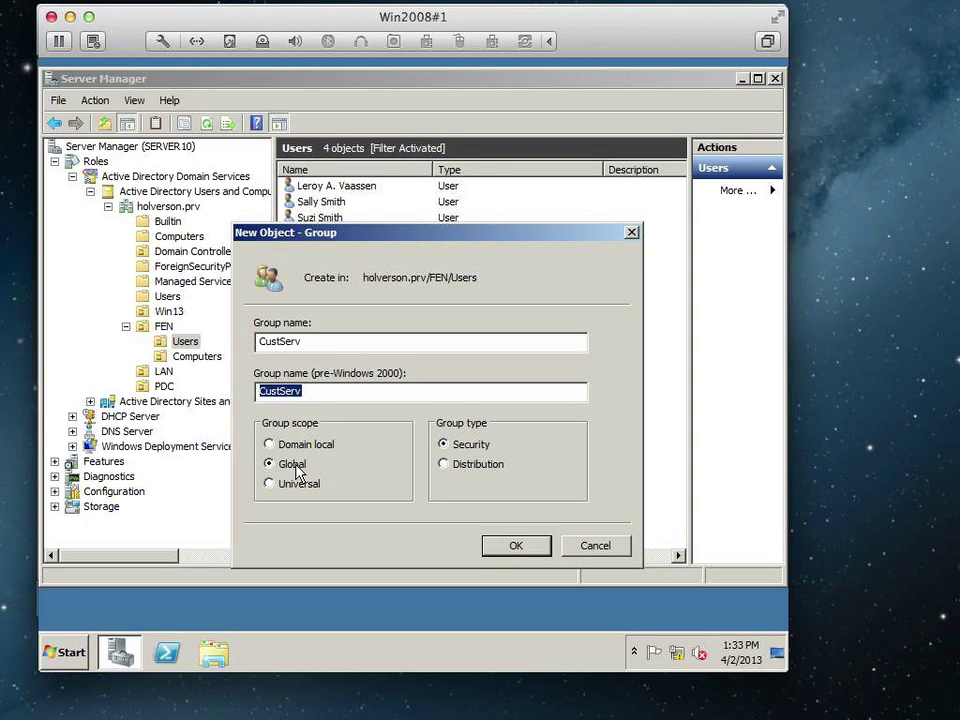
click(527, 548)
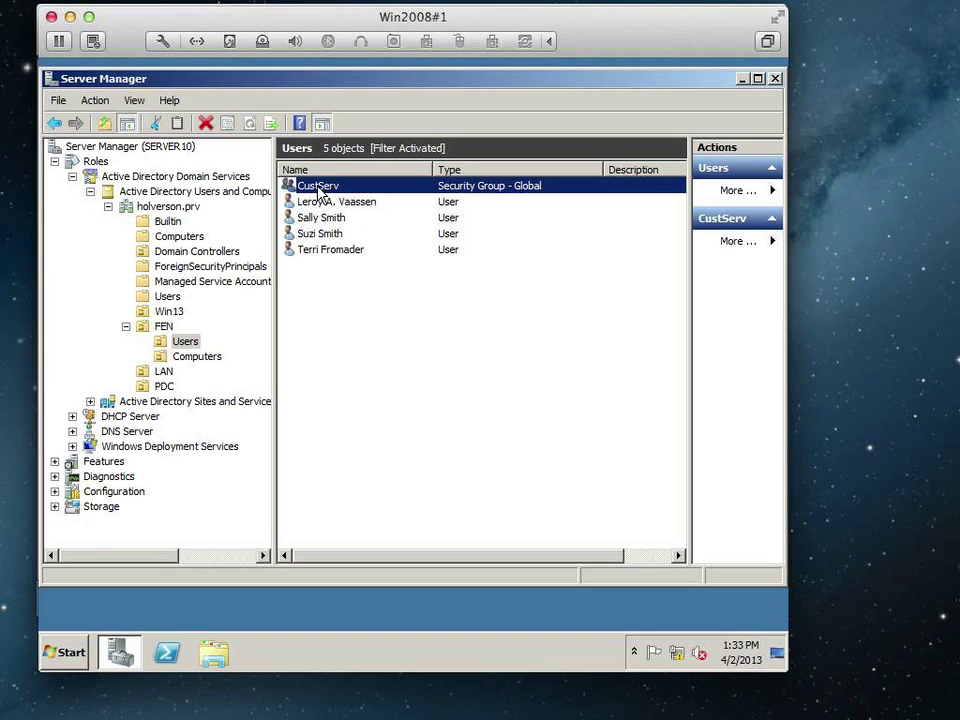
Add the new user to the CustServ group from the user's Member Of properties.
double_click(308, 217)
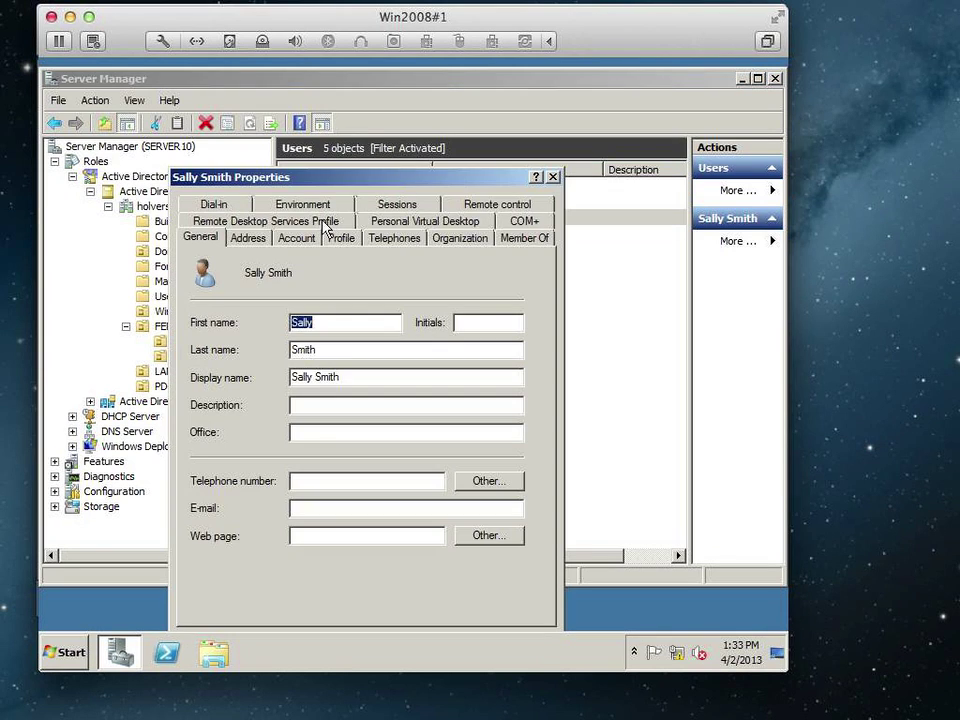
click(514, 240)
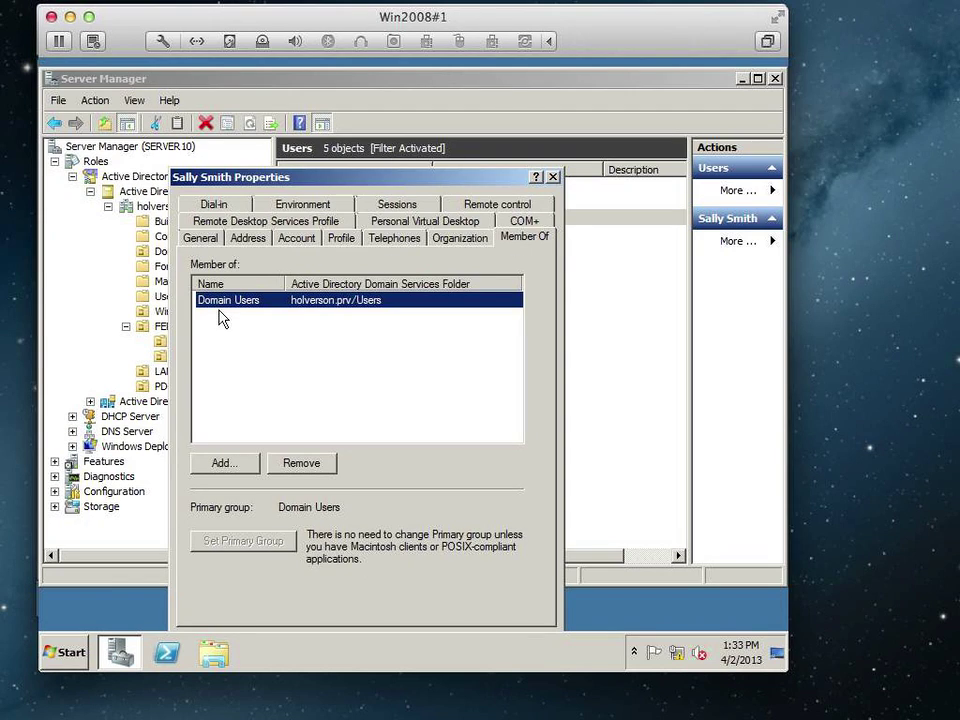
click(236, 464)
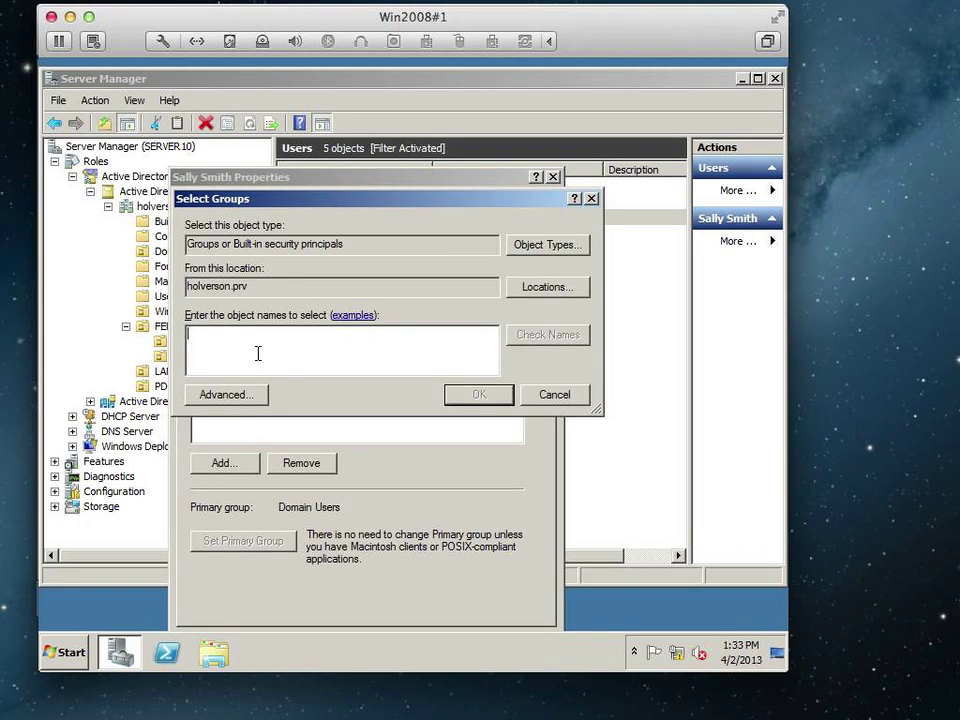
text(custser)
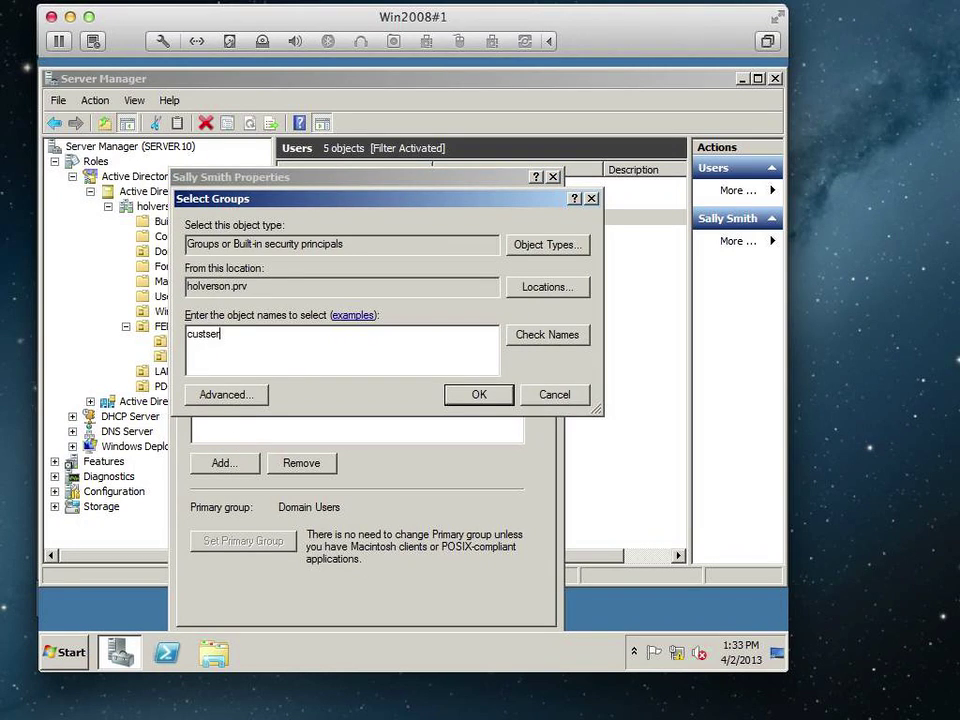
text(v)
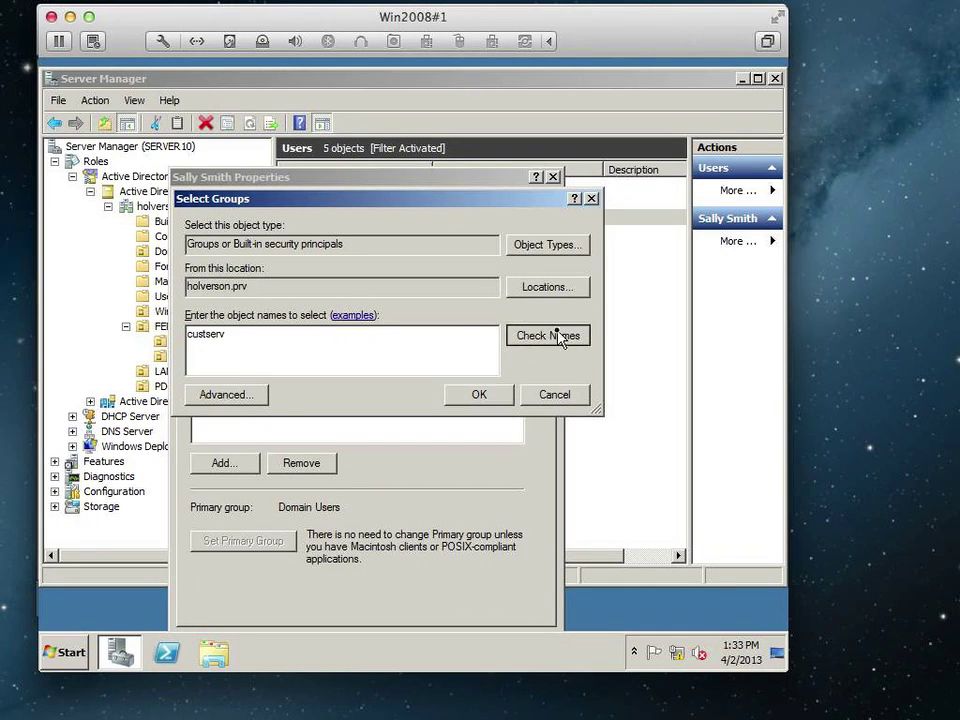
click(558, 336)
click(470, 396)
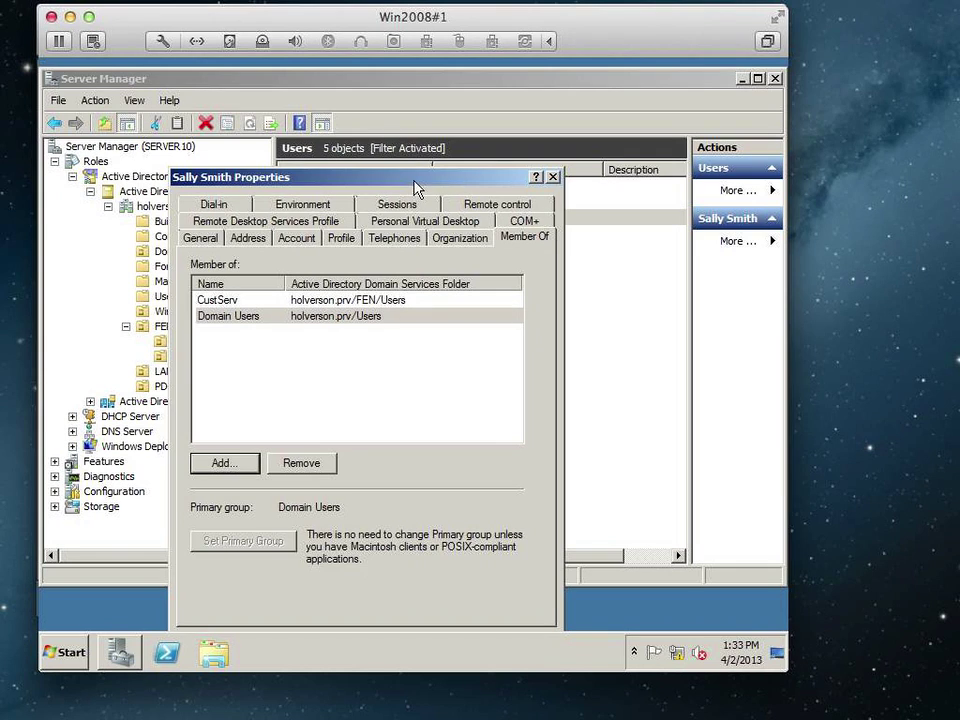
drag(415, 187, 419, 150)
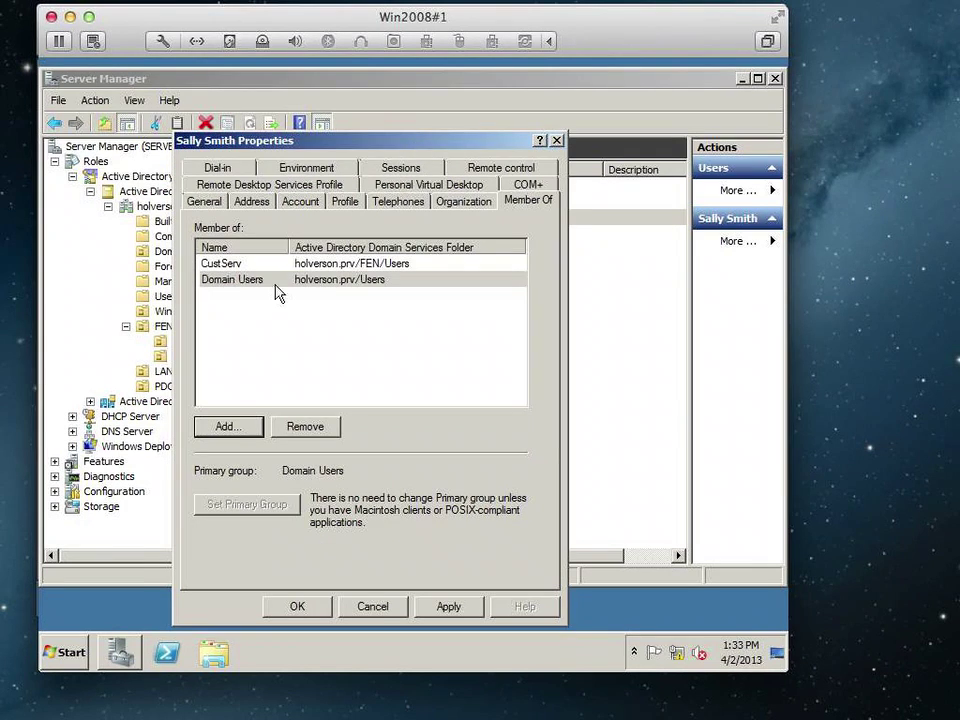
click(216, 265)
click(290, 606)
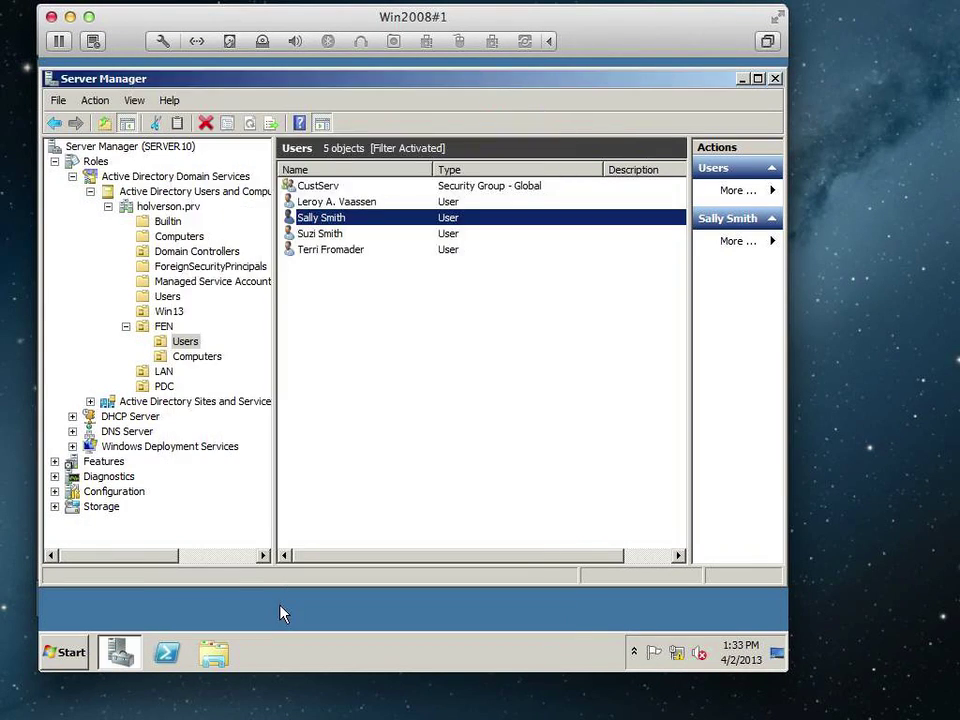
Verify CustServ's Members list shows the new user, then close its properties.
double_click(336, 189)
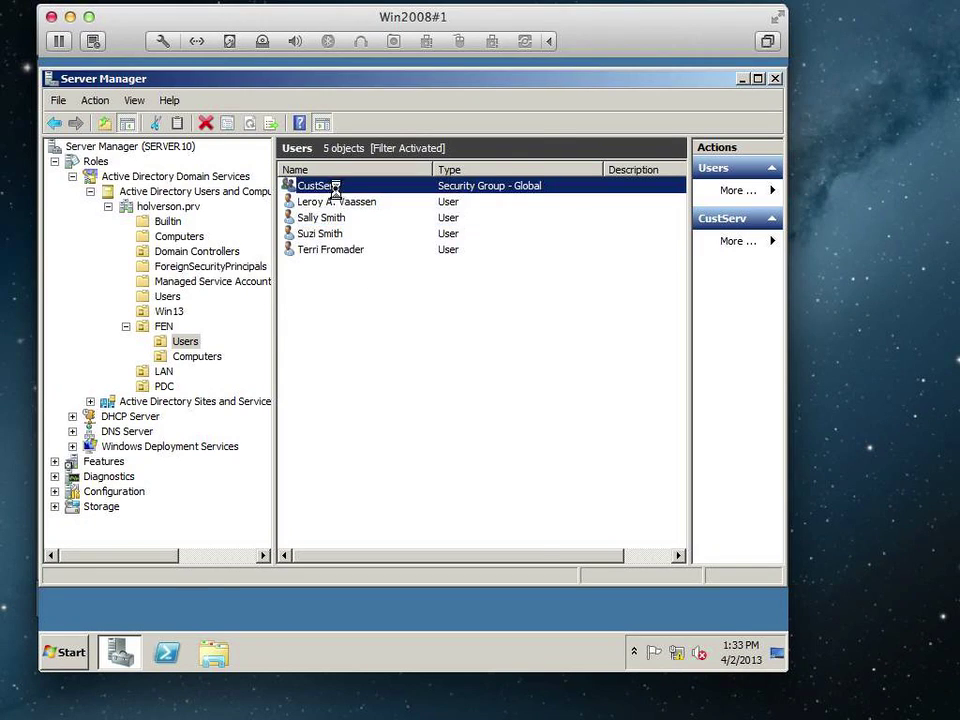
click(266, 170)
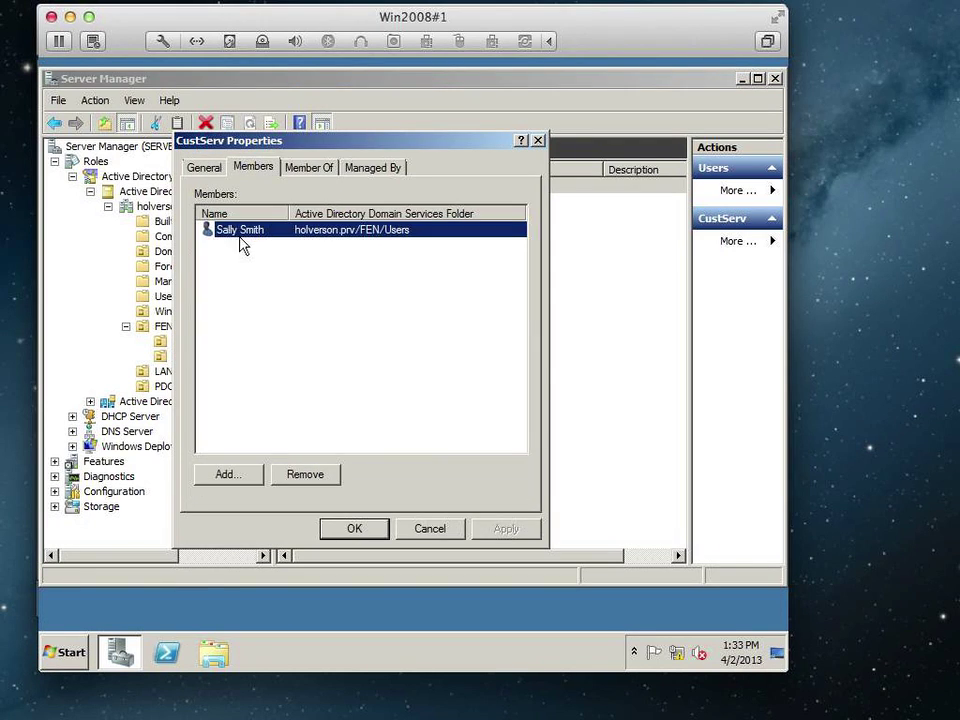
click(362, 530)
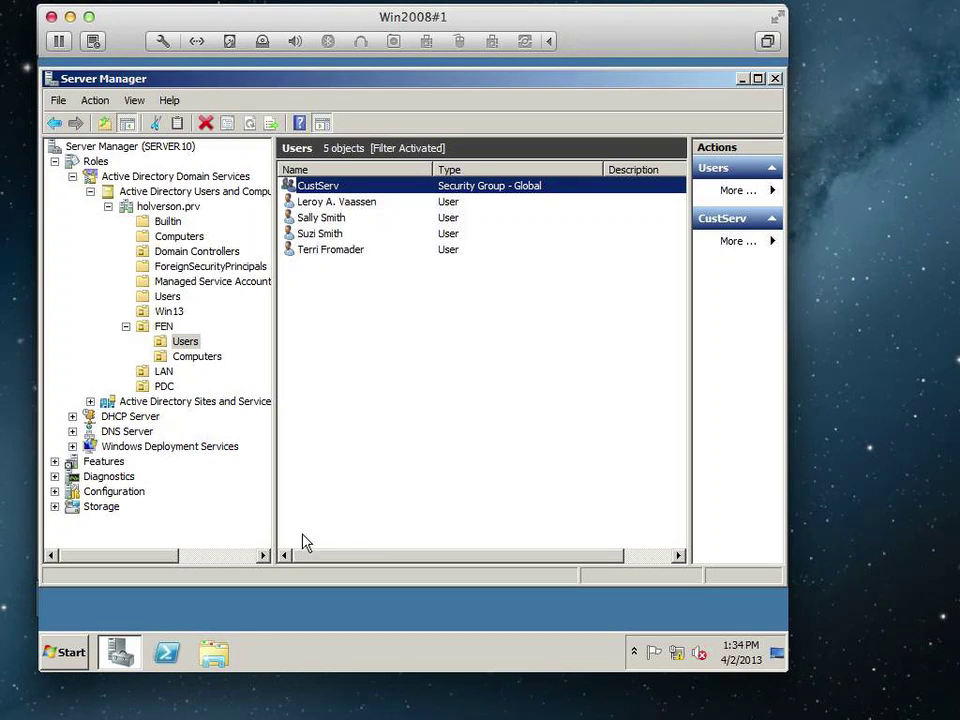
Create a folder named DATA on Local Disk (C:) and open it.
click(213, 655)
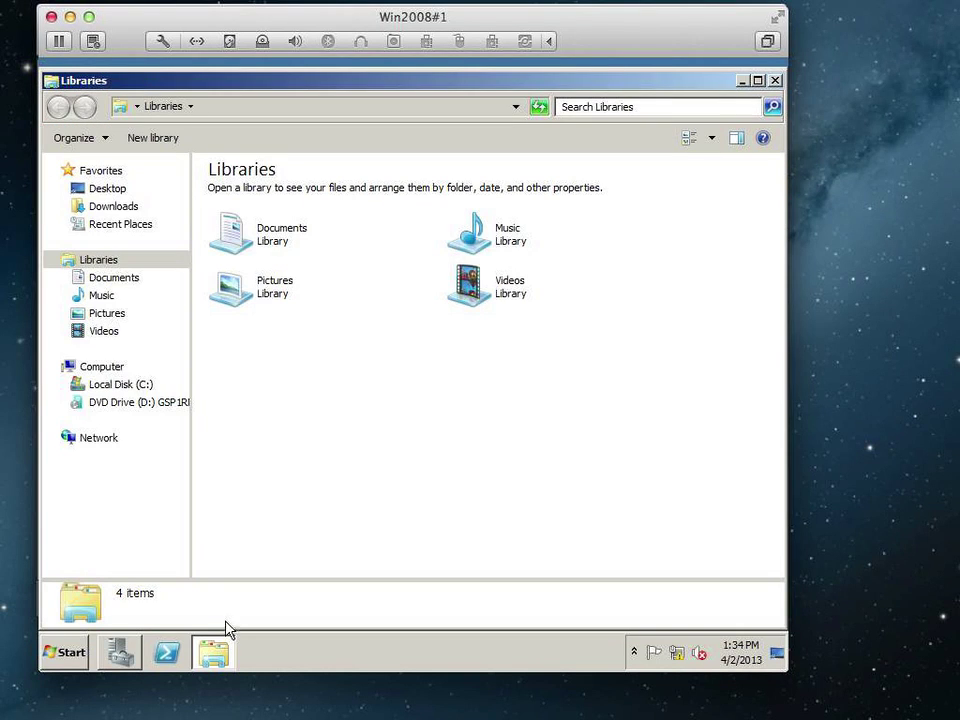
click(130, 393)
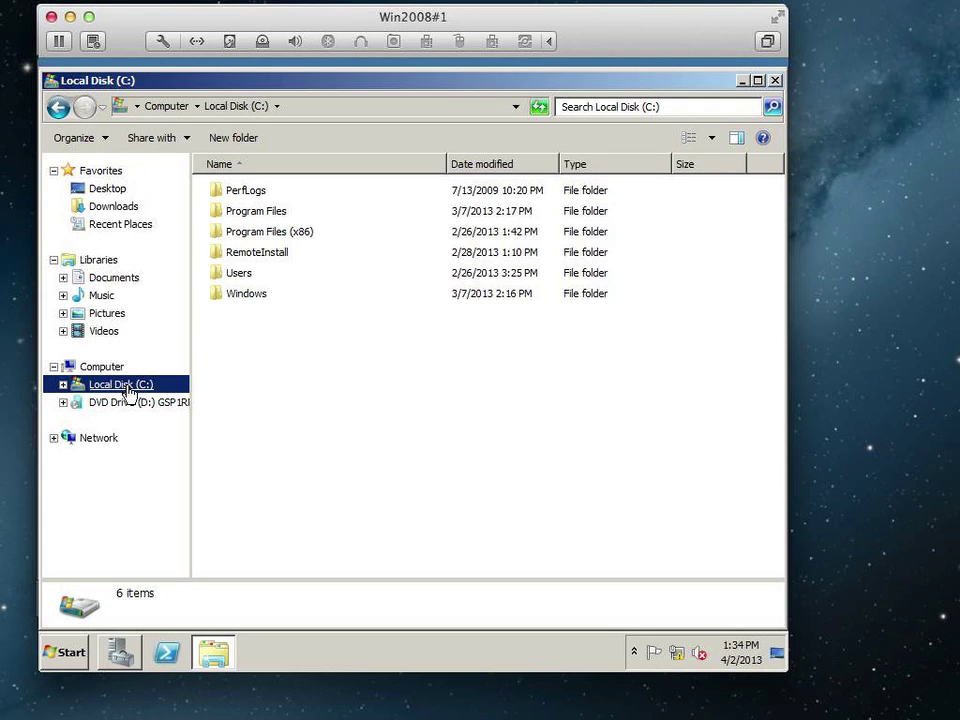
right_click(267, 387)
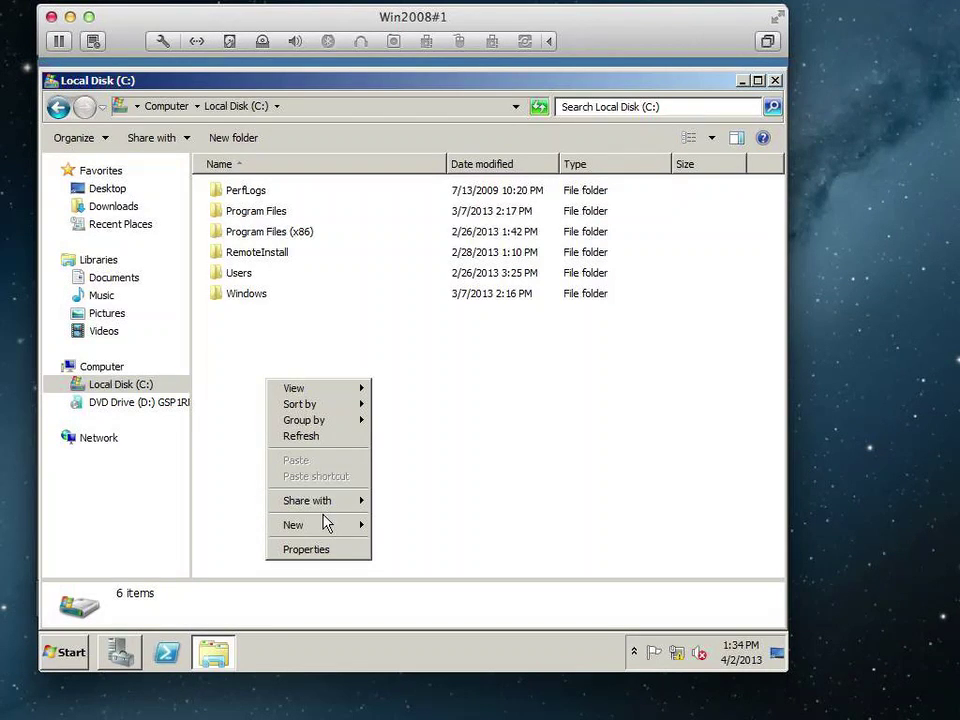
mouse_move(325, 530)
click(392, 526)
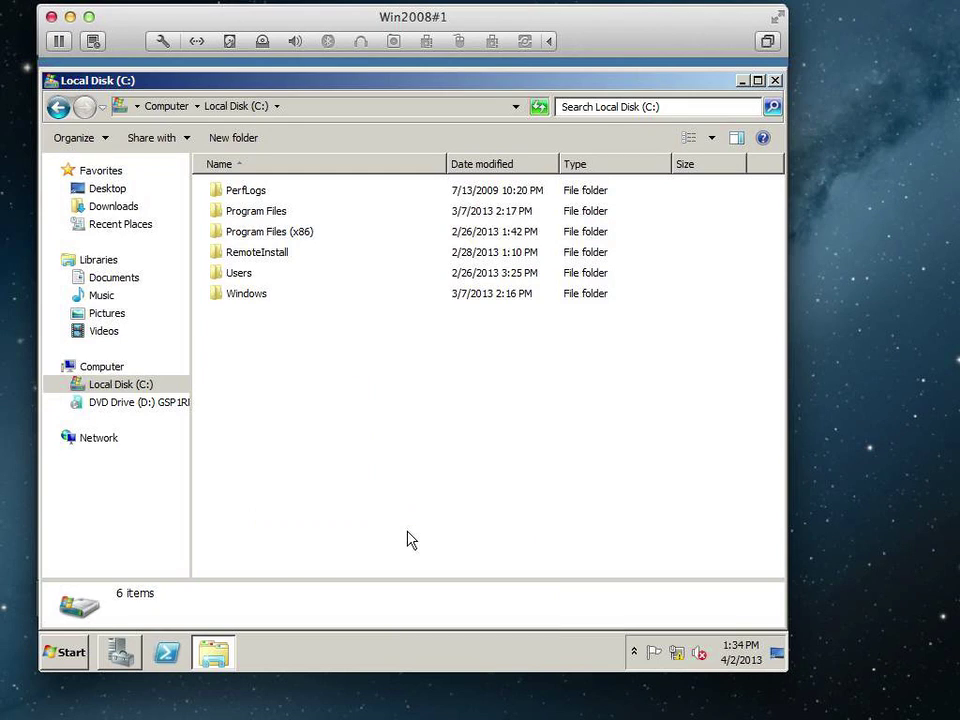
text(DATA)
key(Return)
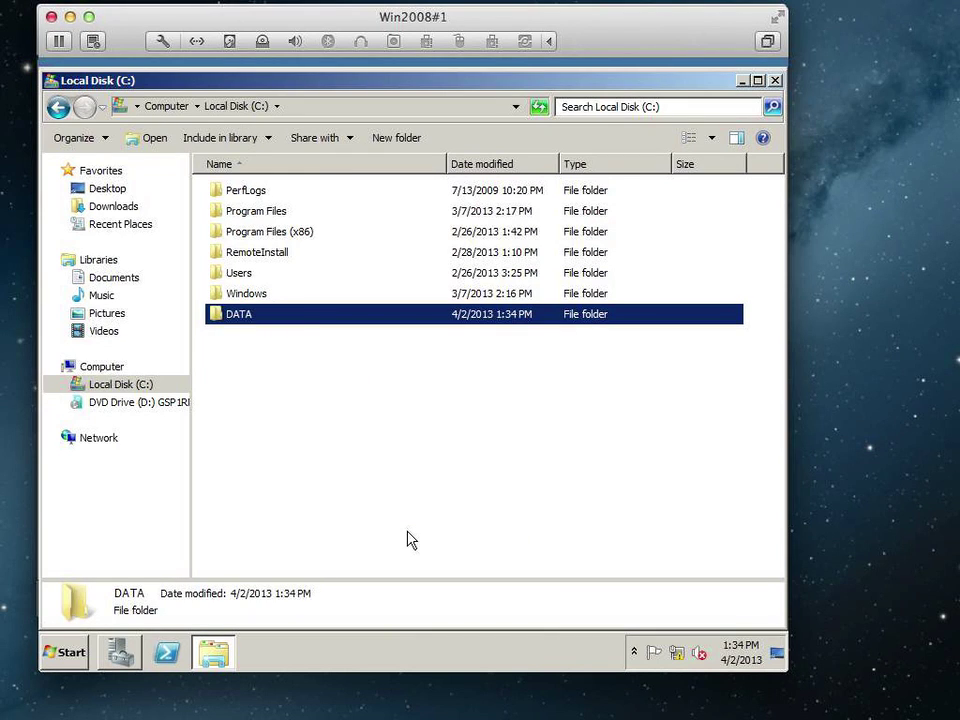
double_click(238, 316)
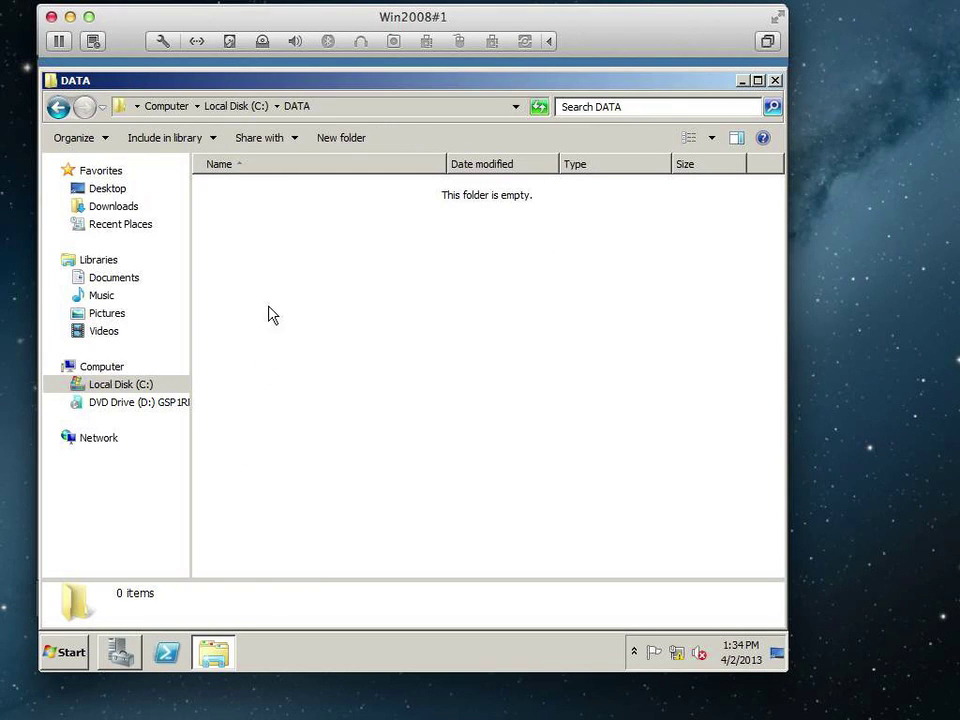
right_click(259, 255)
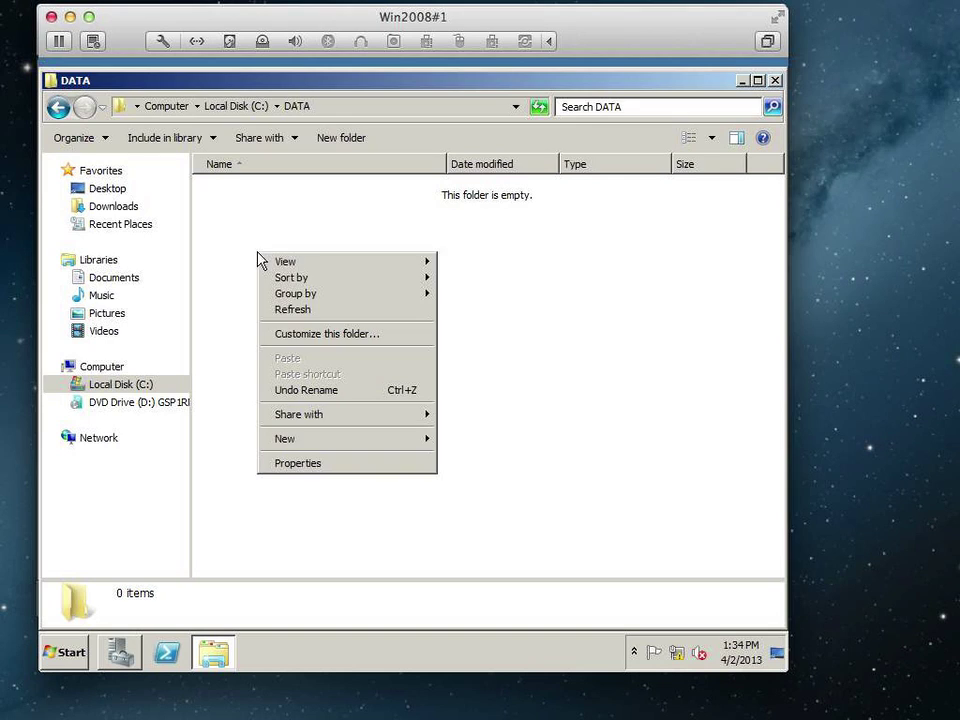
Add a new folder inside DATA, correcting the typed name to CustServ.
mouse_move(322, 440)
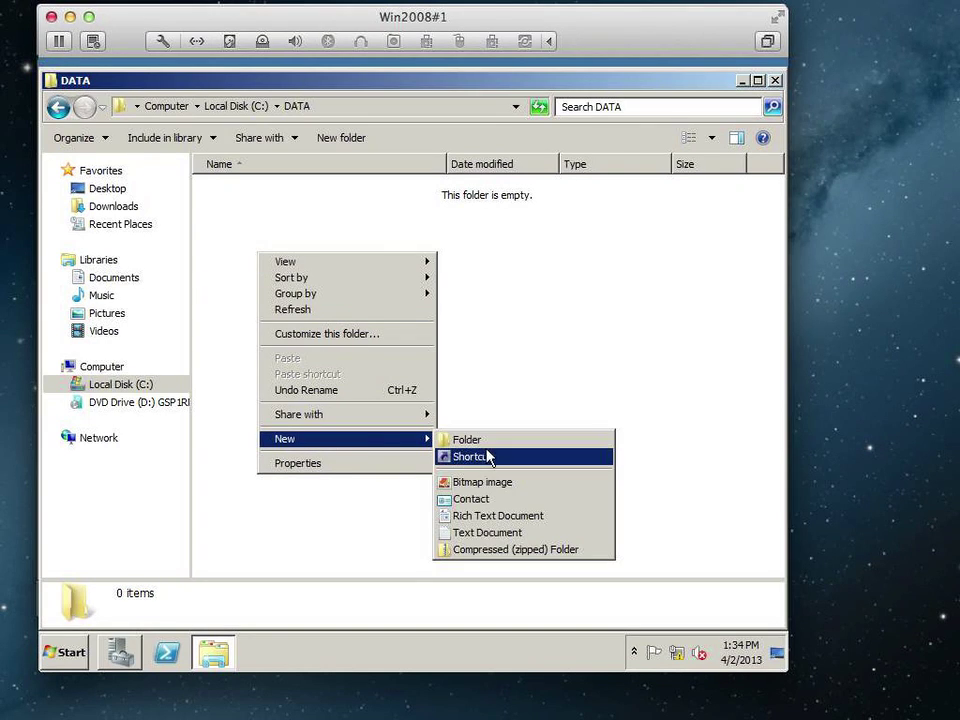
click(489, 443)
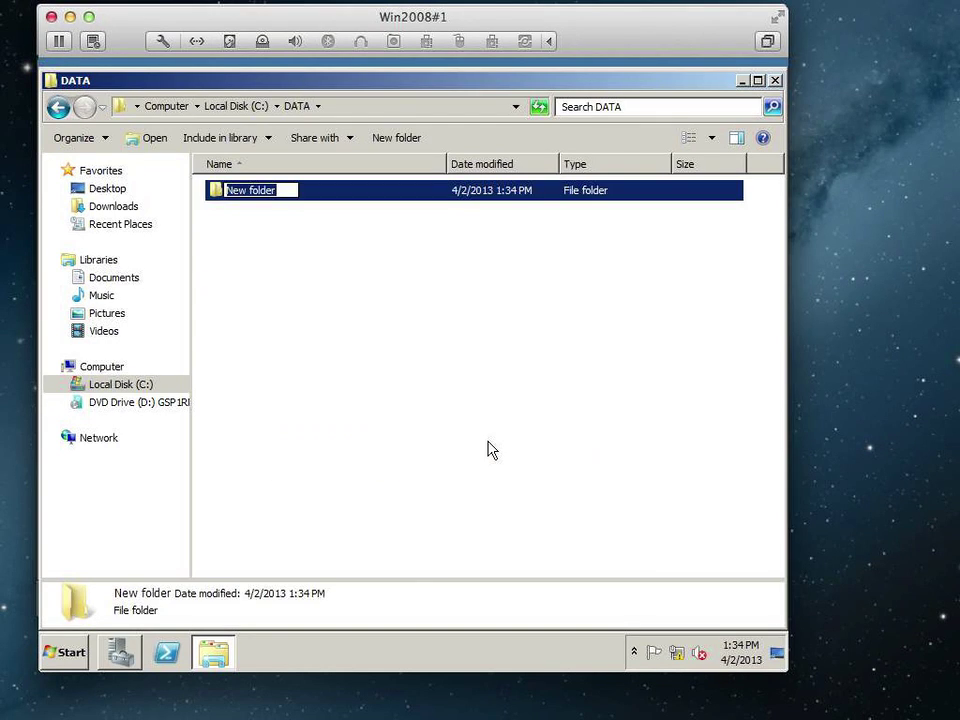
text(Cust)
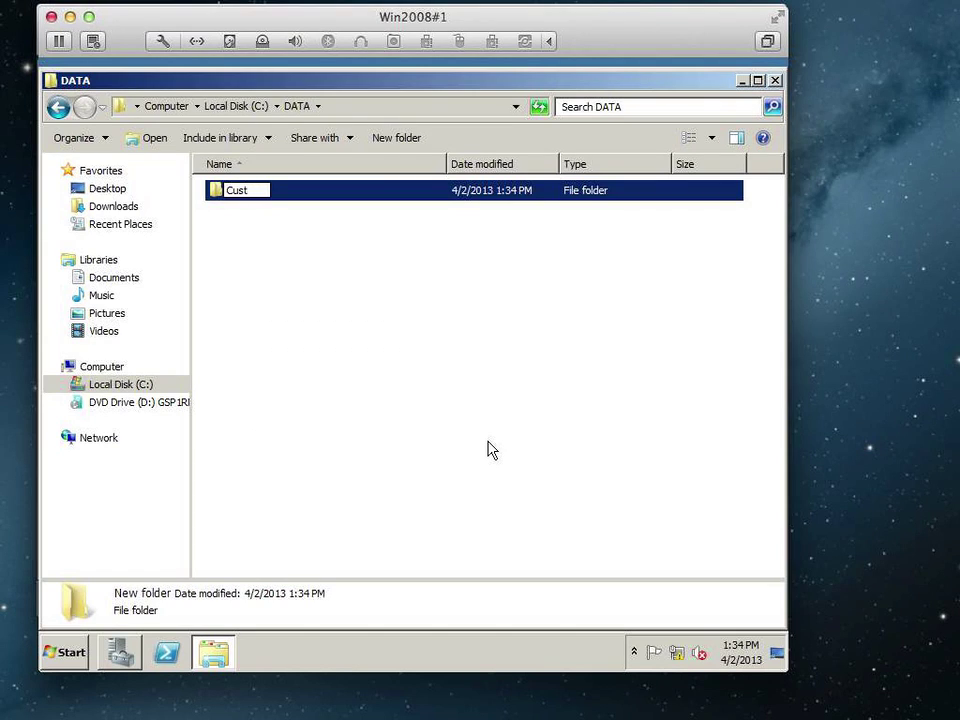
text(omer Ser)
key(BackSpace)
key(BackSpace)
key(BackSpace)
key(BackSpace)
text(Ser)
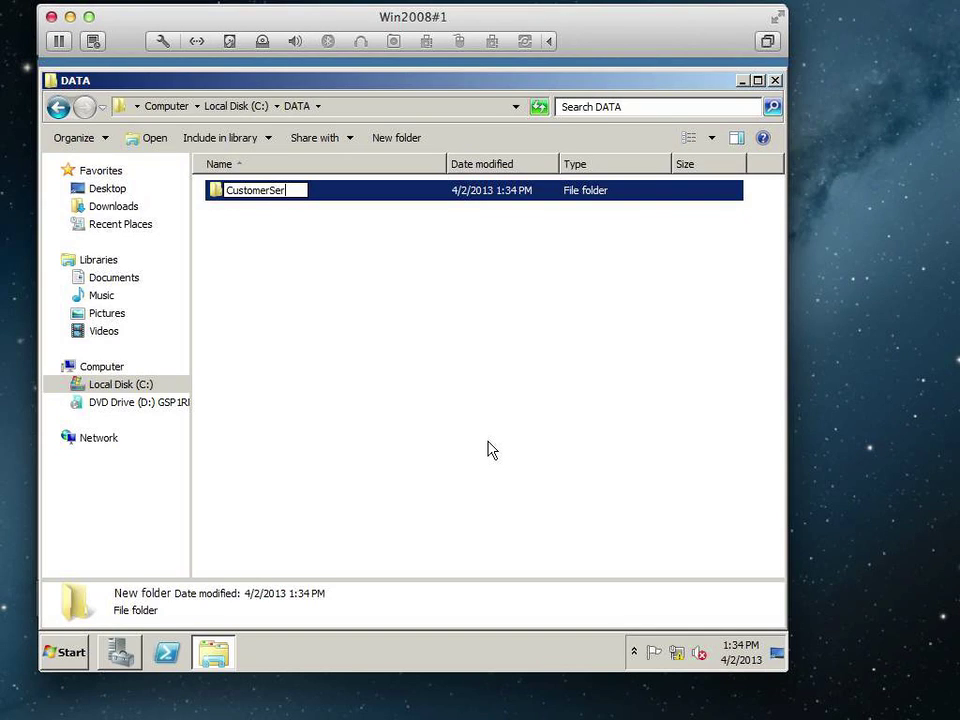
key(BackSpace)
key(BackSpace)
key(BackSpace)
key(BackSpace)
key(BackSpace)
key(BackSpace)
key(BackSpace)
key(BackSpace)
key(BackSpace)
key(BackSpace)
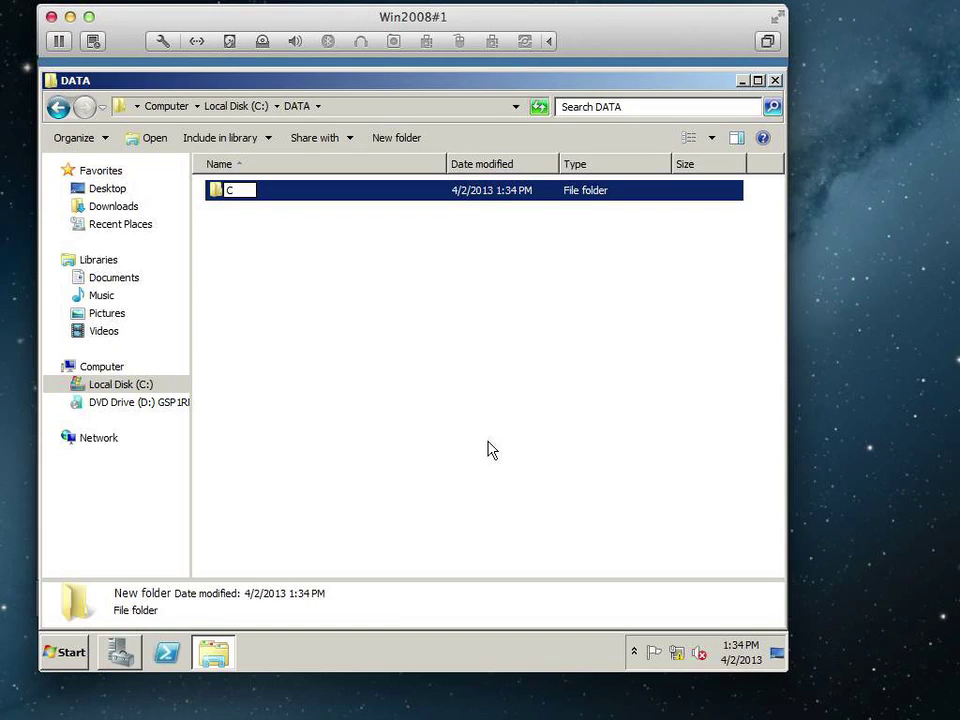
text(ustServ)
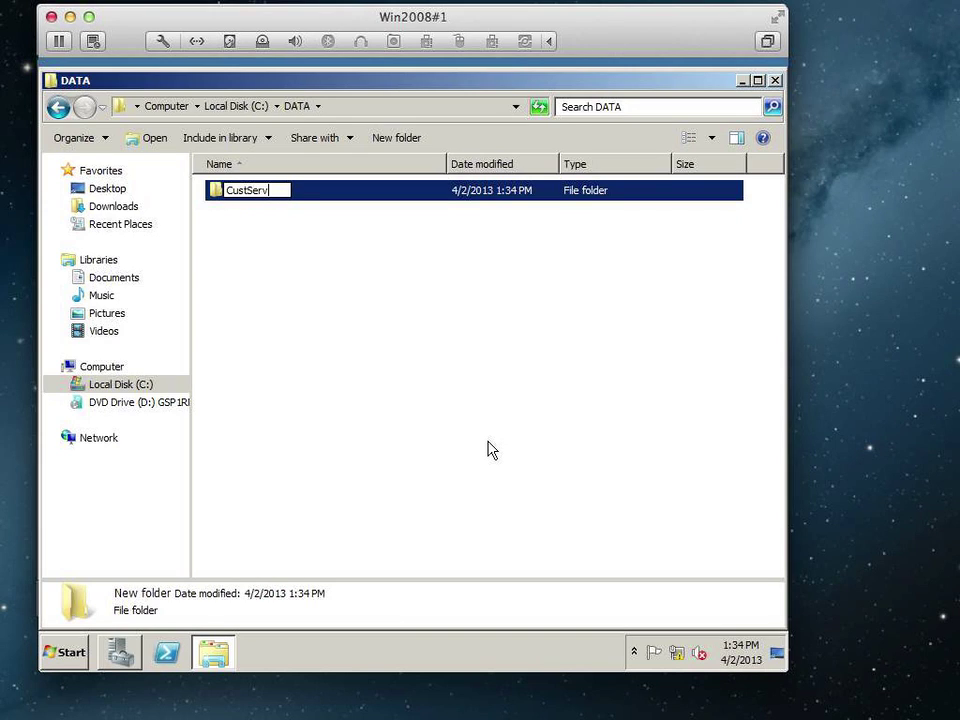
key(Return)
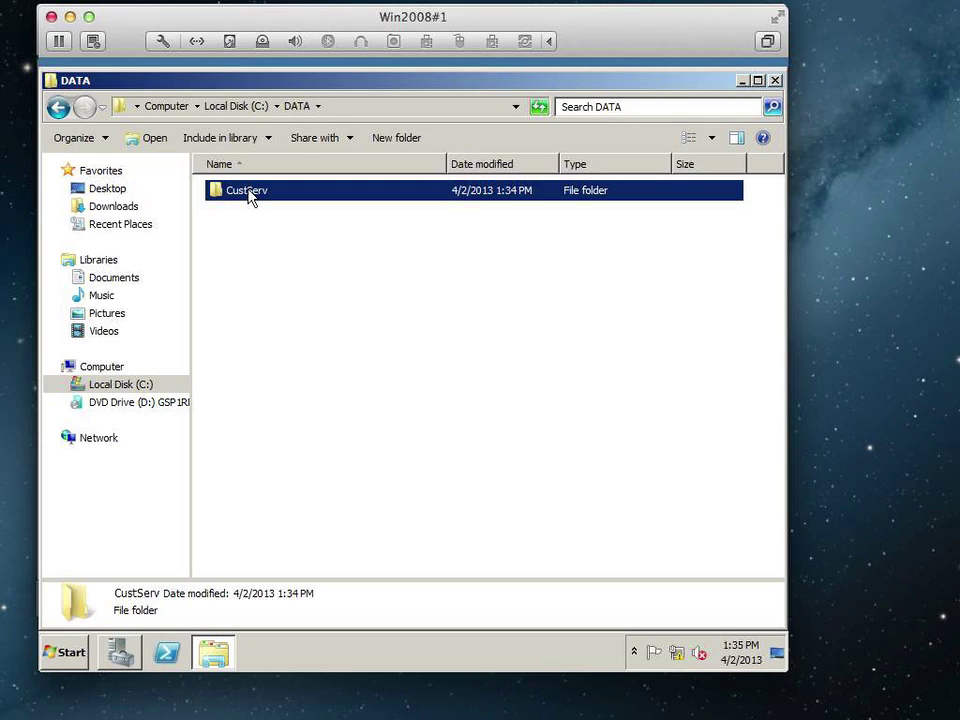
Create a domain local security group named CustServ_Folder in FEN Users.
click(120, 653)
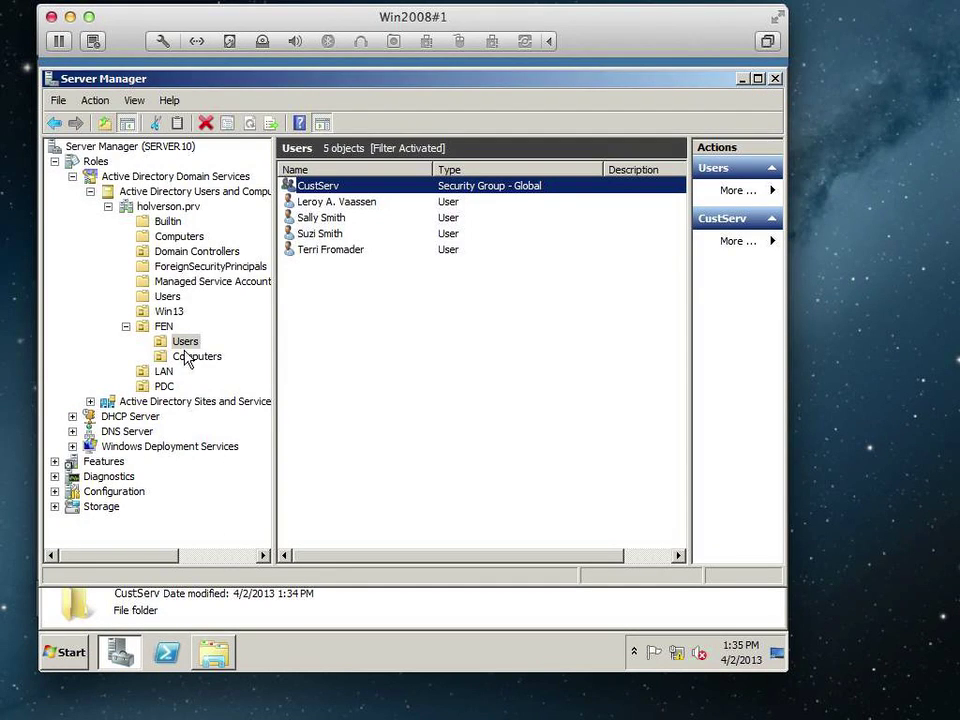
right_click(300, 306)
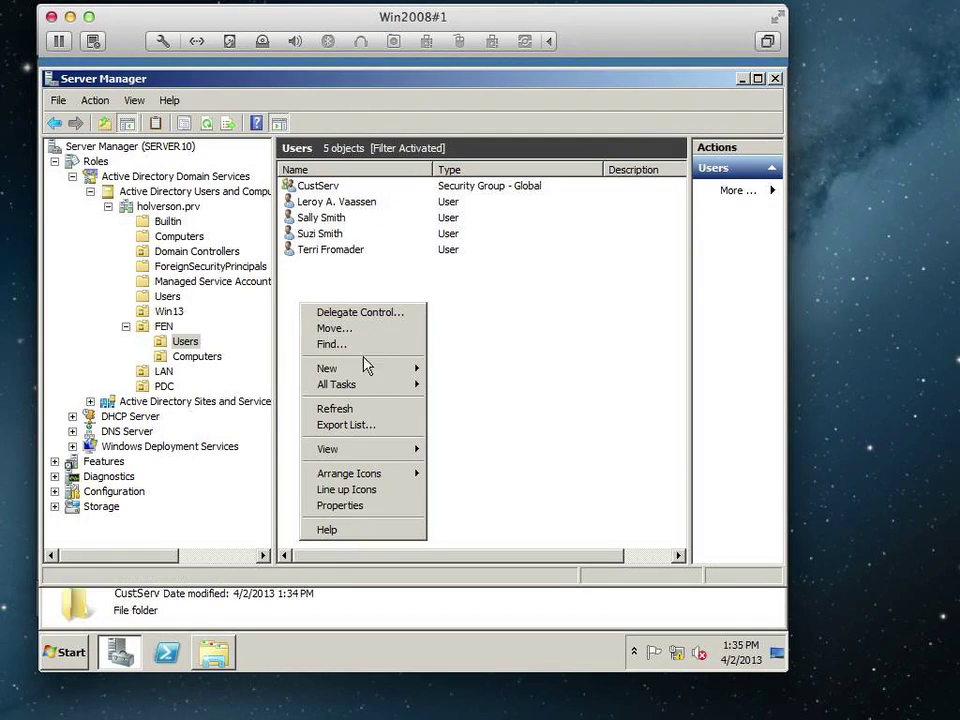
mouse_move(366, 372)
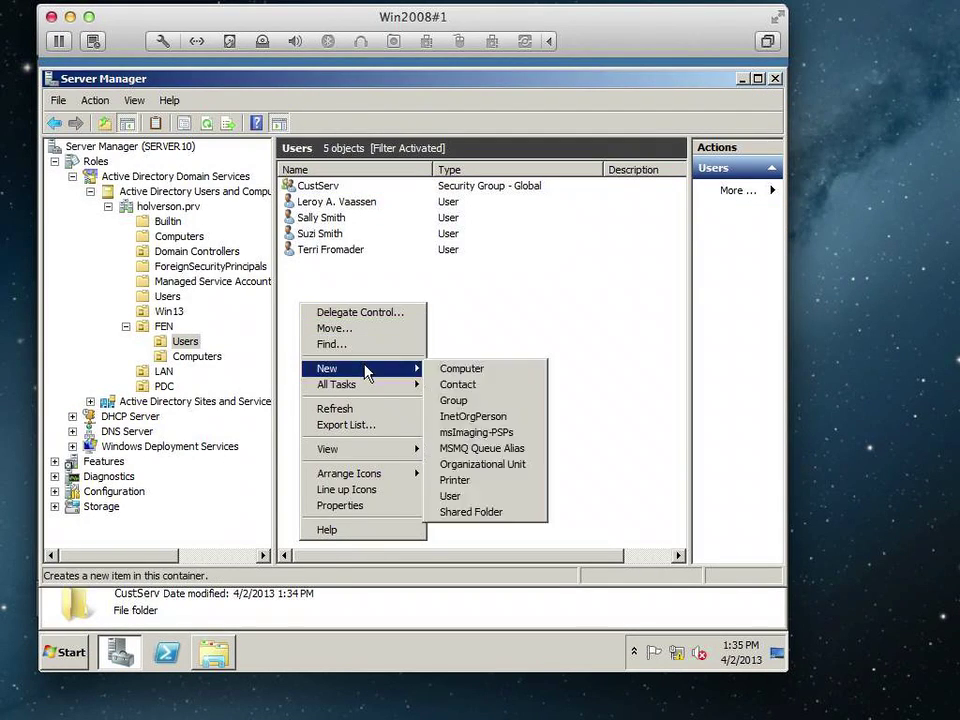
click(458, 400)
click(93, 304)
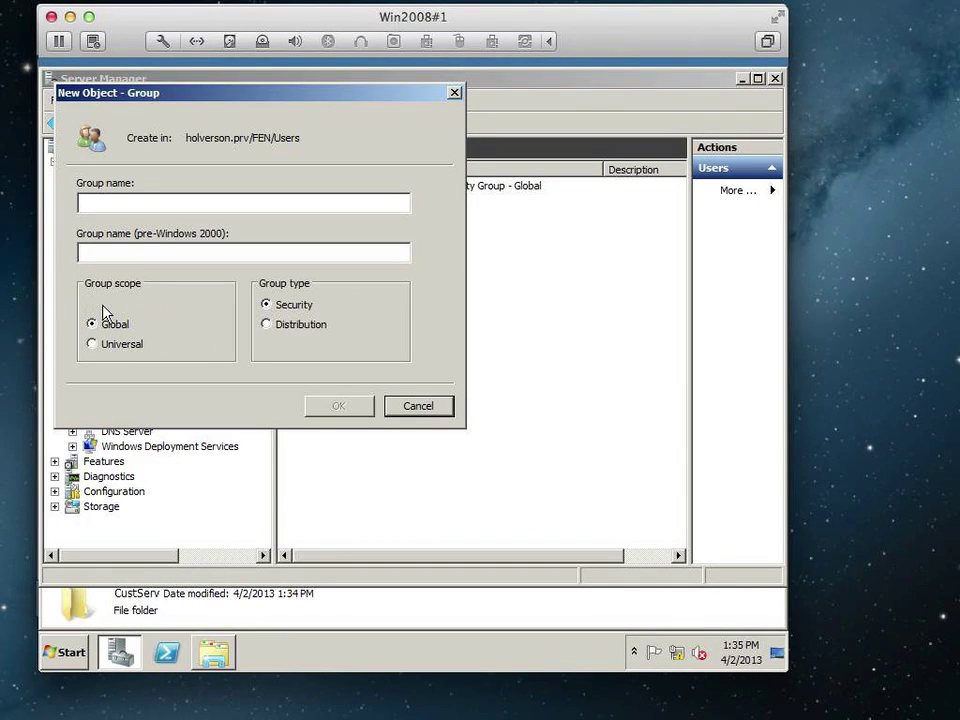
click(128, 204)
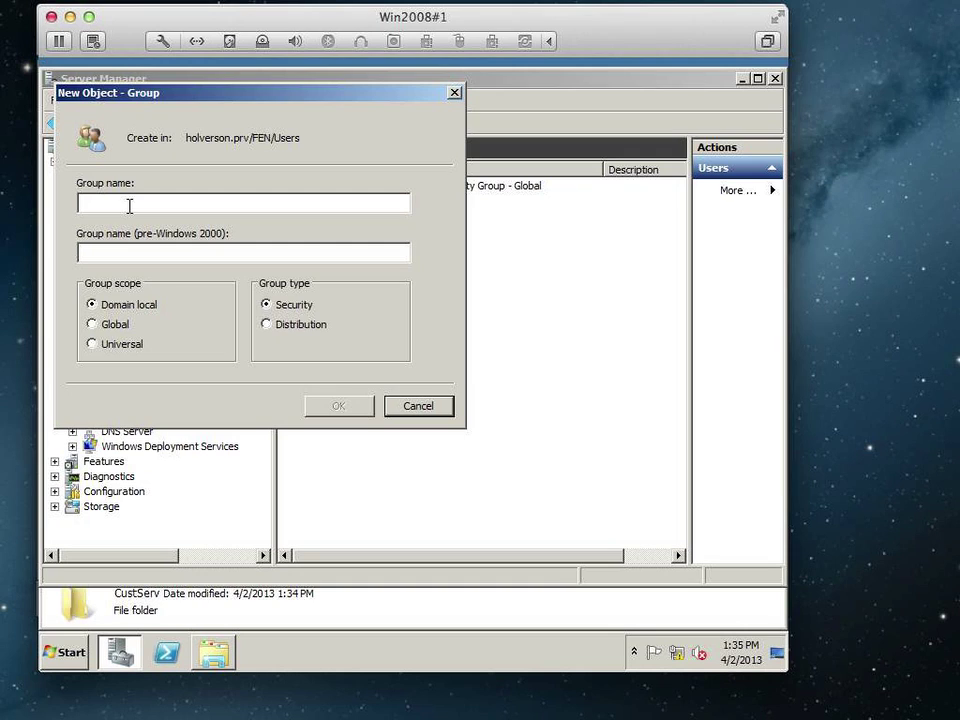
text(CustSer)
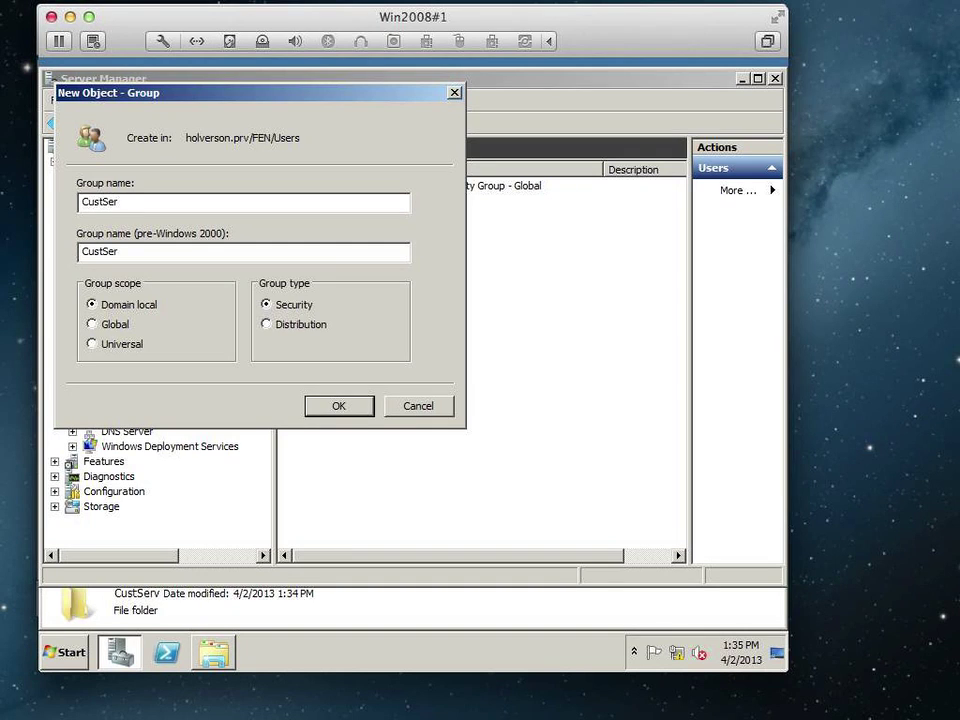
text(v_Folder)
click(337, 405)
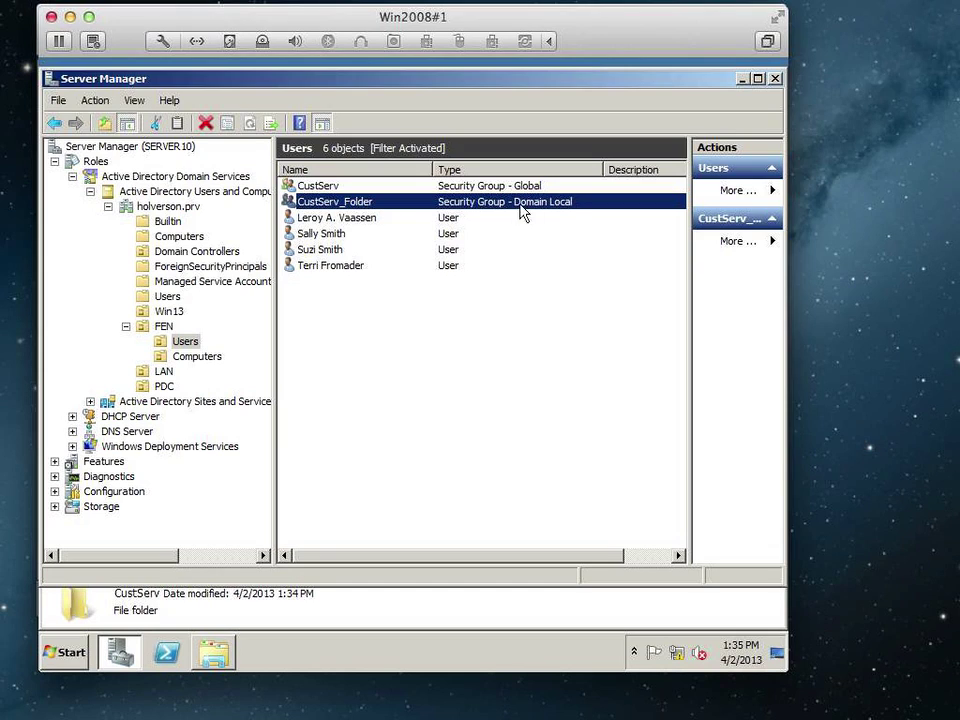
Add the CustServ global group to CustServ_Folder's Members list and save.
double_click(362, 206)
click(254, 168)
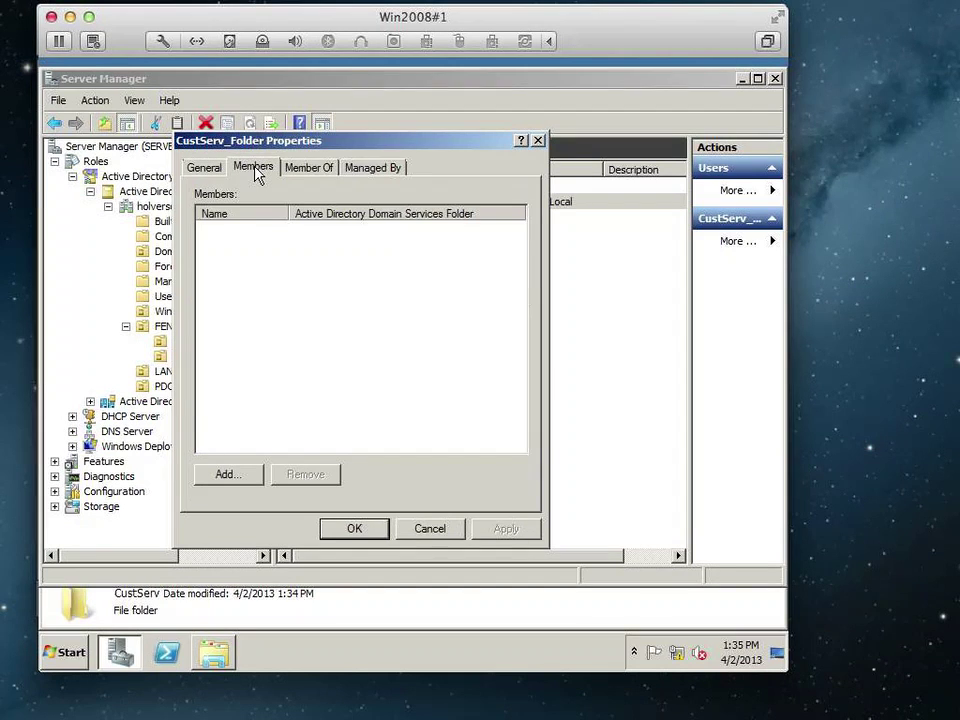
click(235, 474)
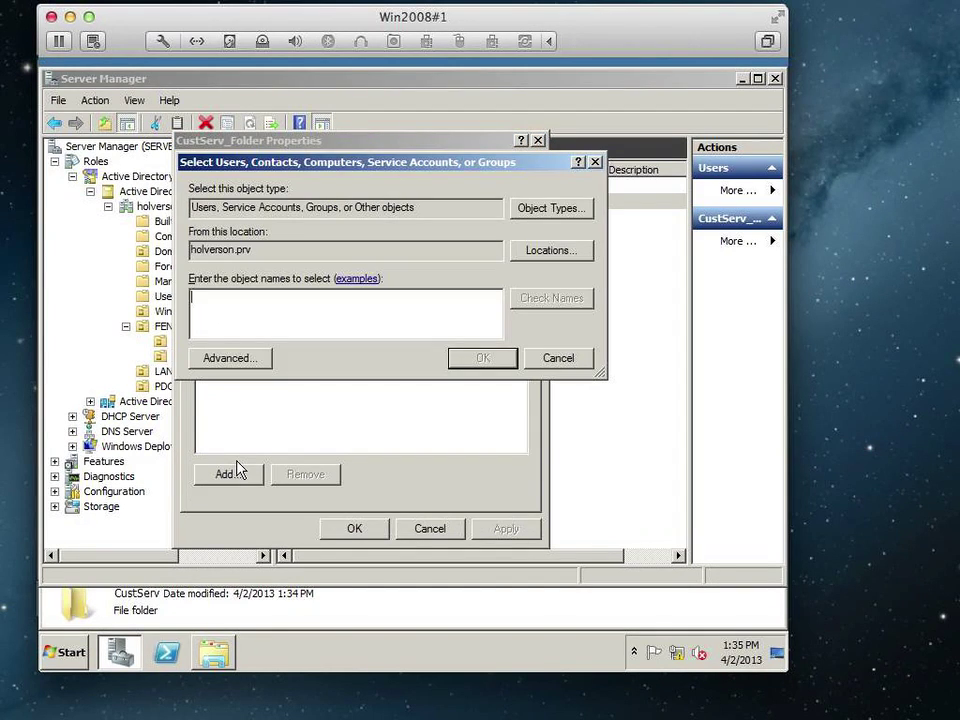
text(custserv)
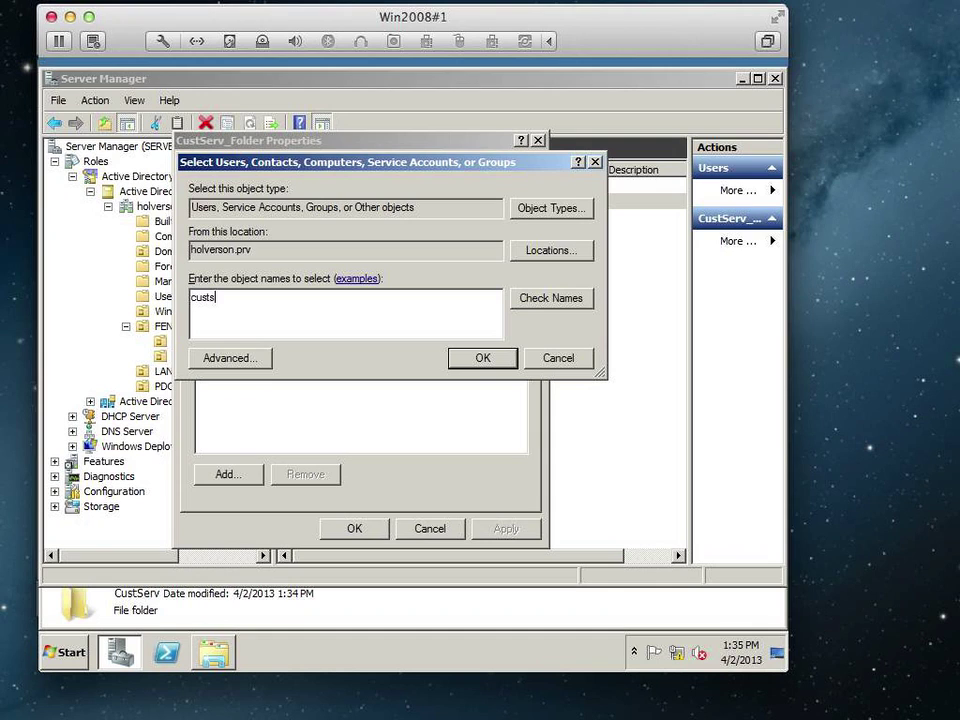
click(550, 298)
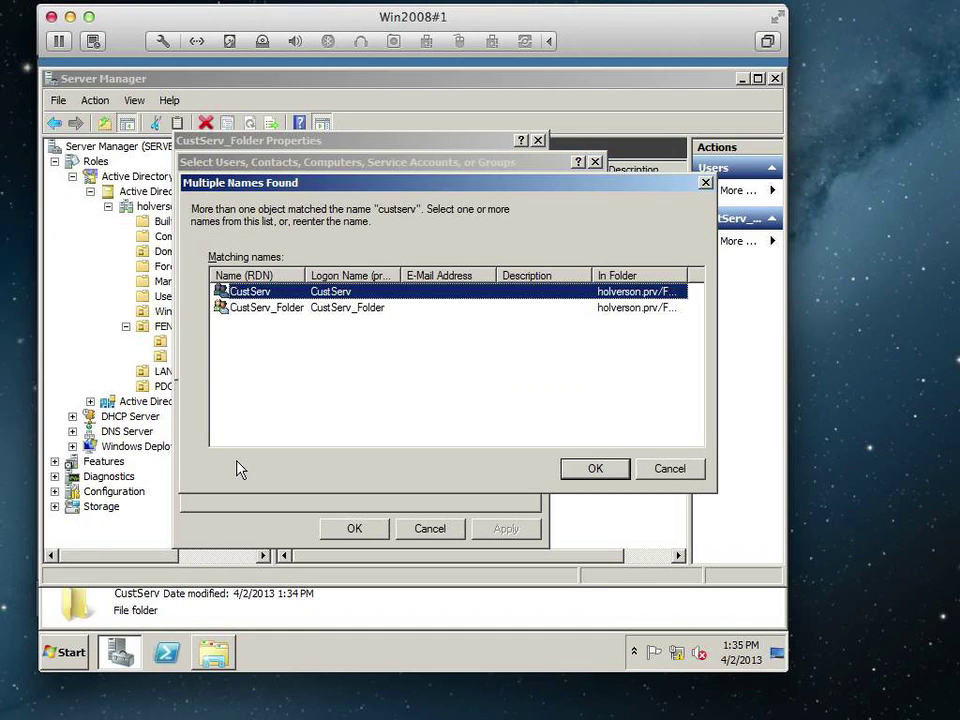
click(574, 471)
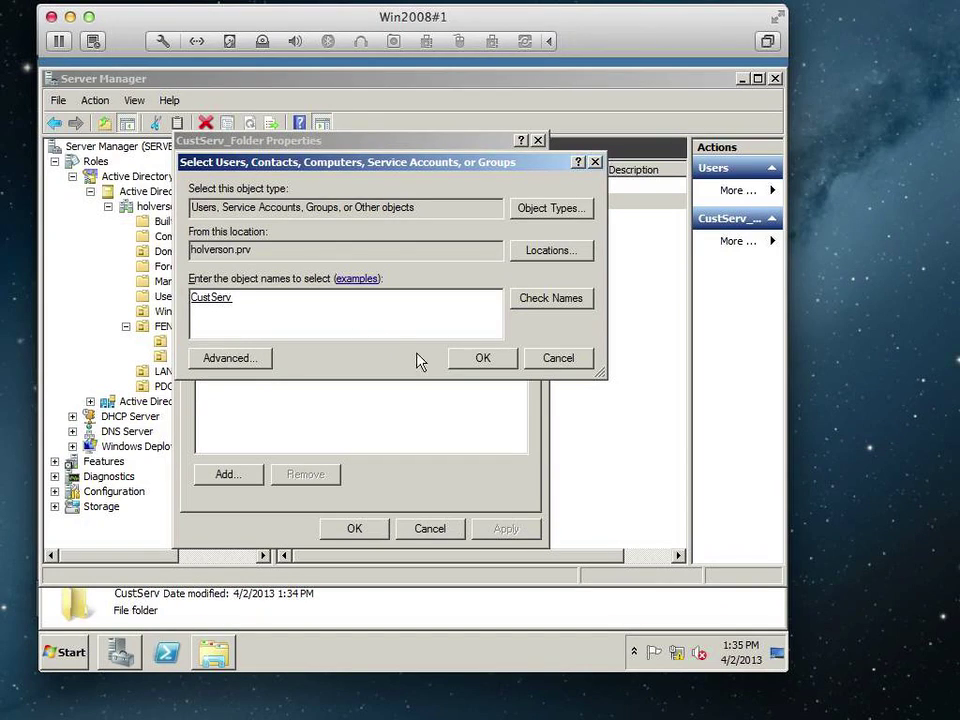
click(478, 363)
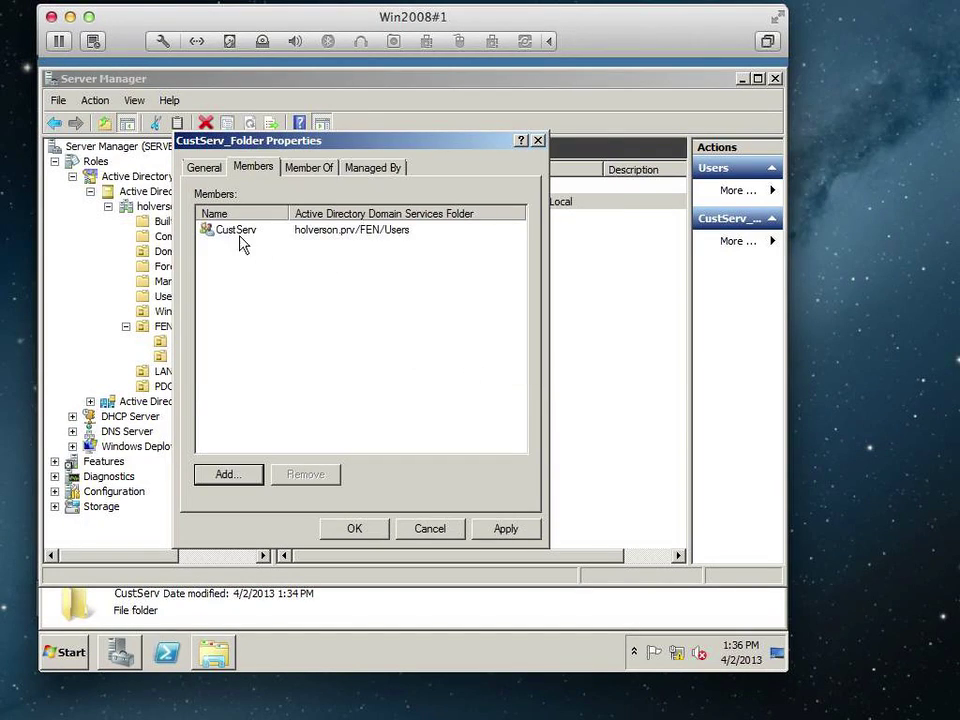
click(358, 528)
click(495, 186)
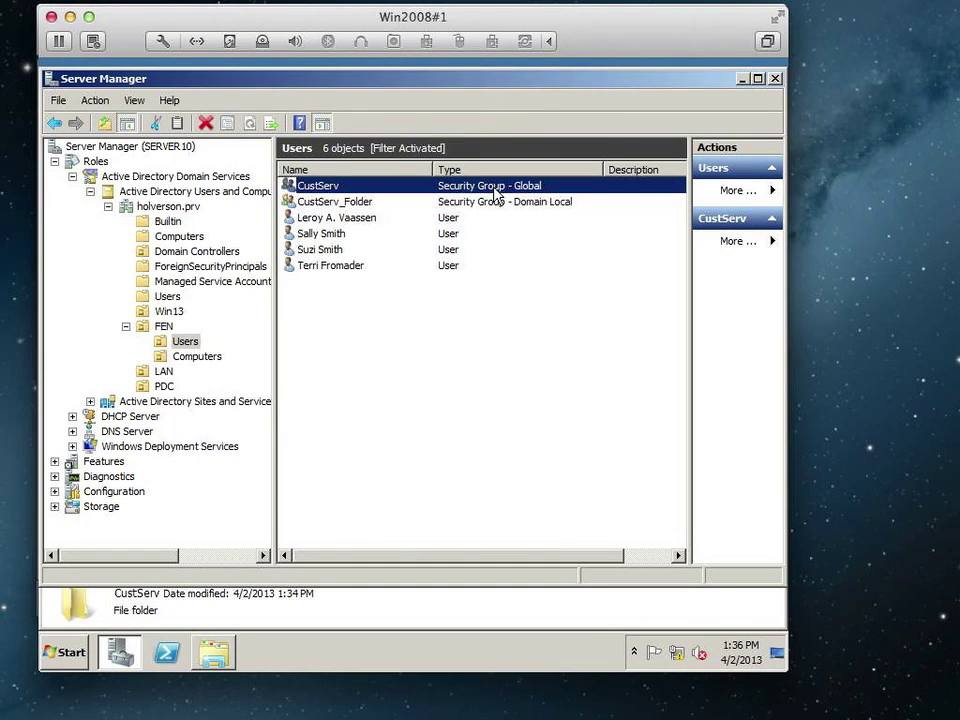
click(517, 202)
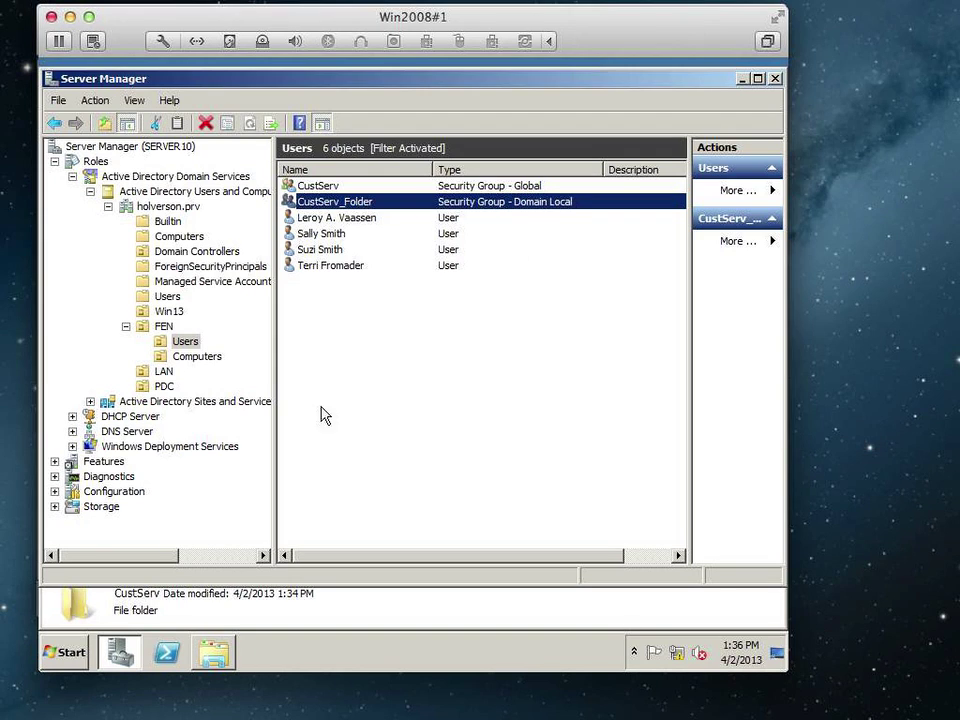
Open the CustServ folder's Properties at the Sharing tab, showing it as Not Shared.
click(216, 652)
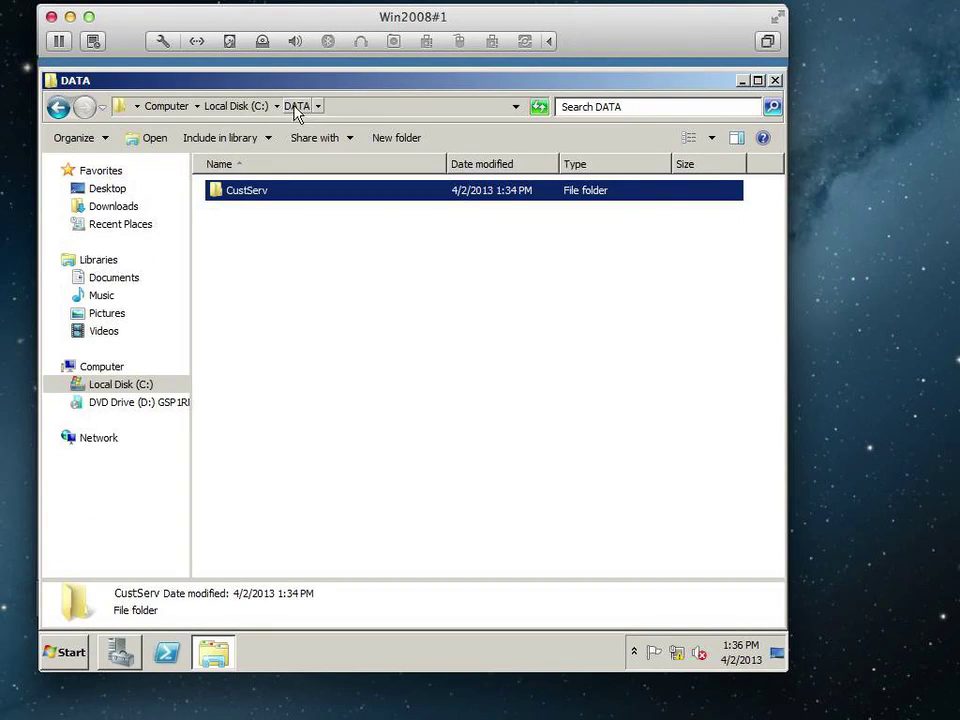
right_click(245, 196)
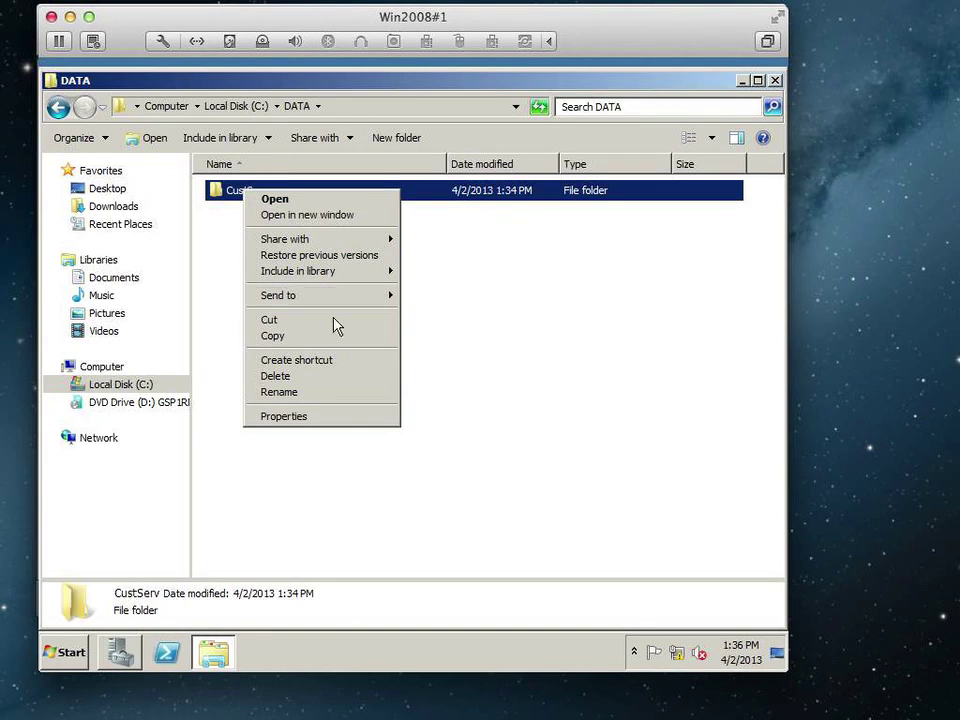
click(349, 418)
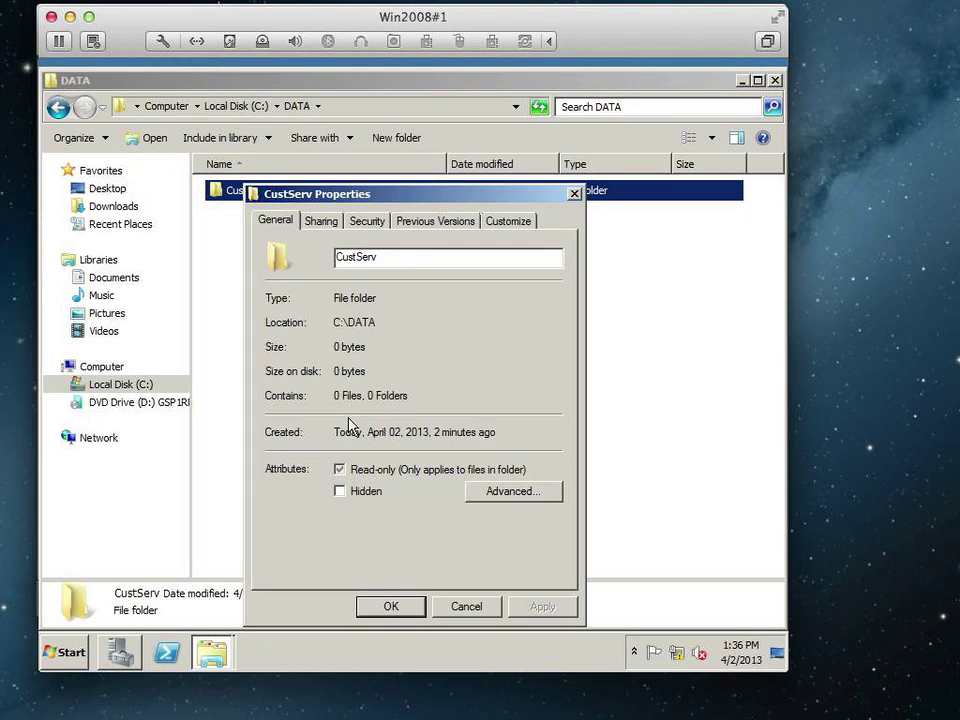
drag(413, 200, 434, 218)
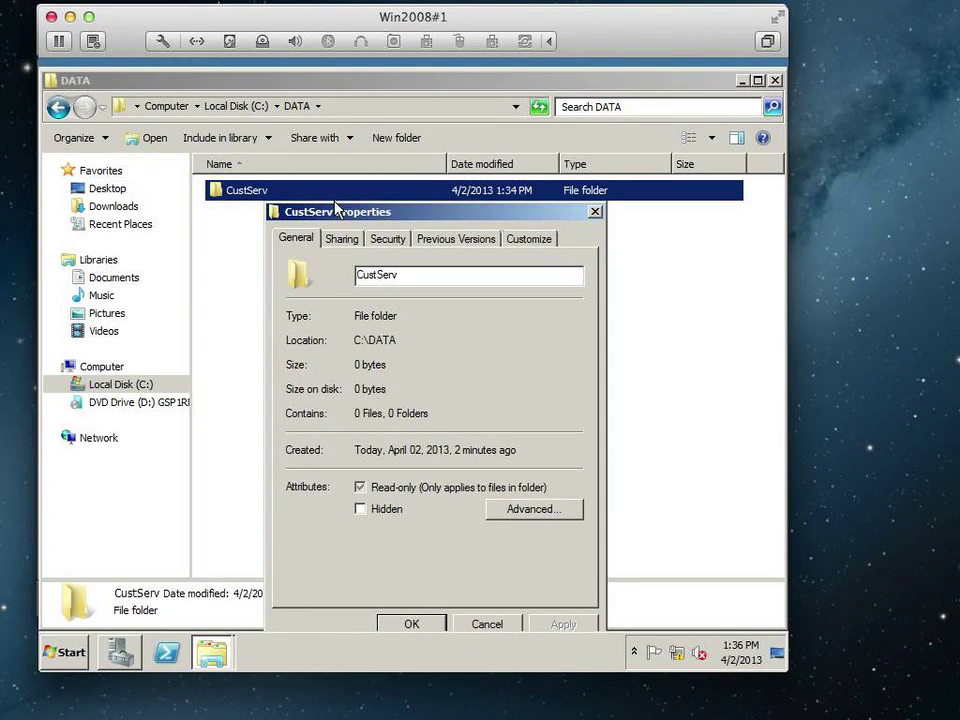
click(346, 243)
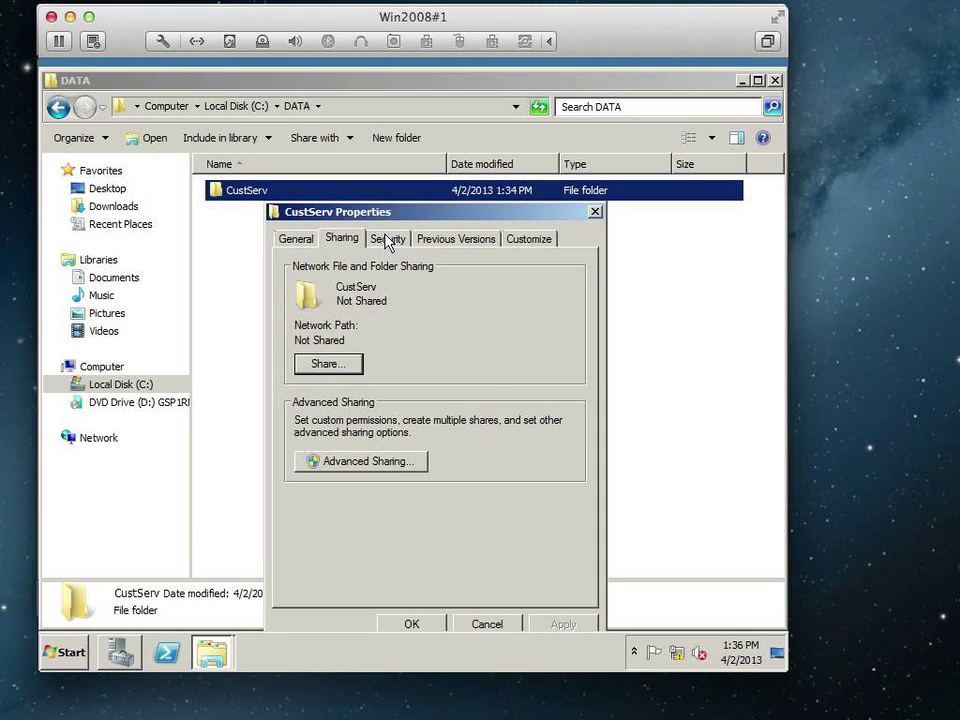
click(389, 243)
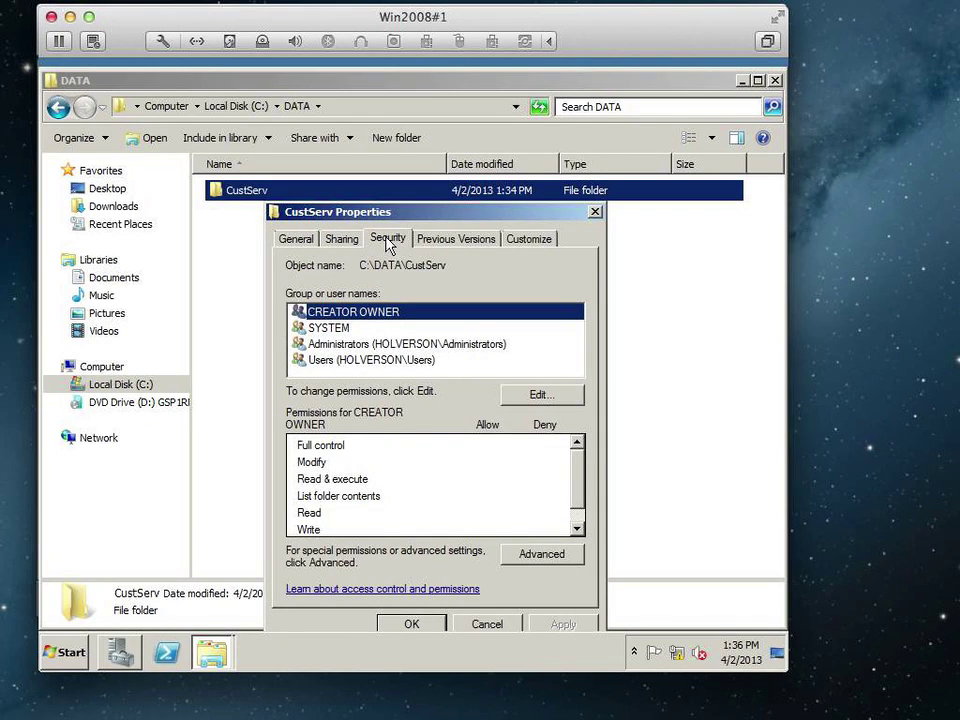
click(345, 243)
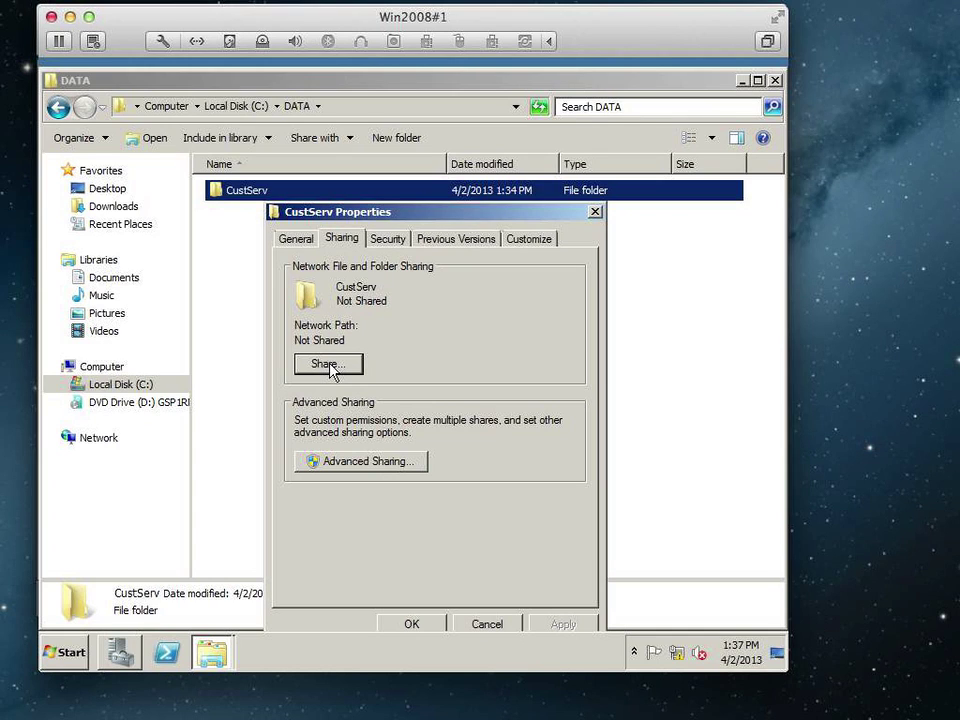
click(388, 240)
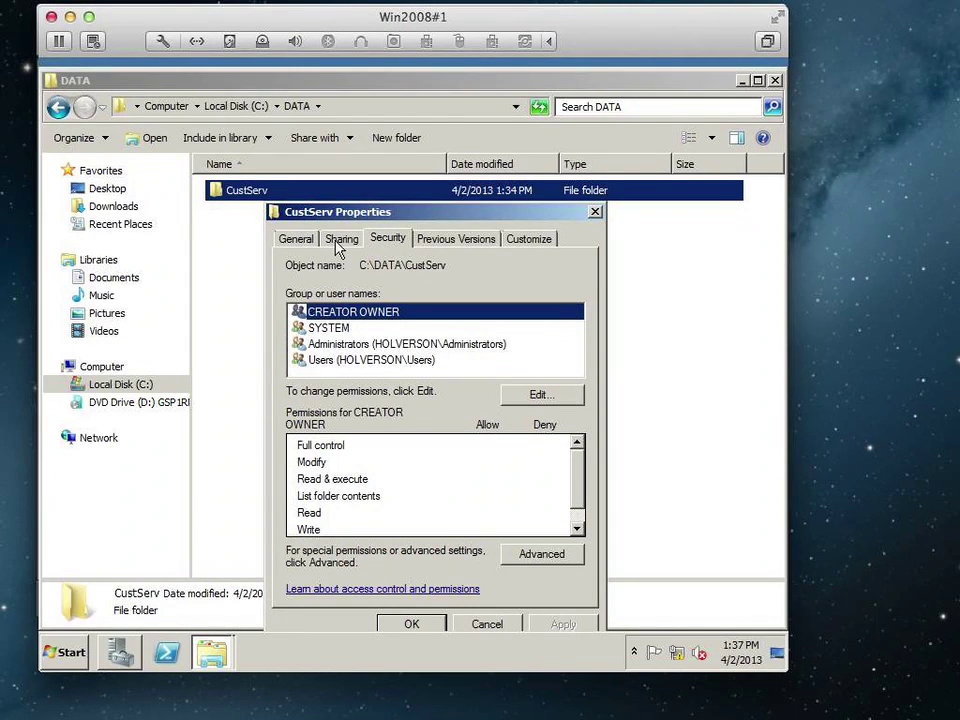
click(341, 240)
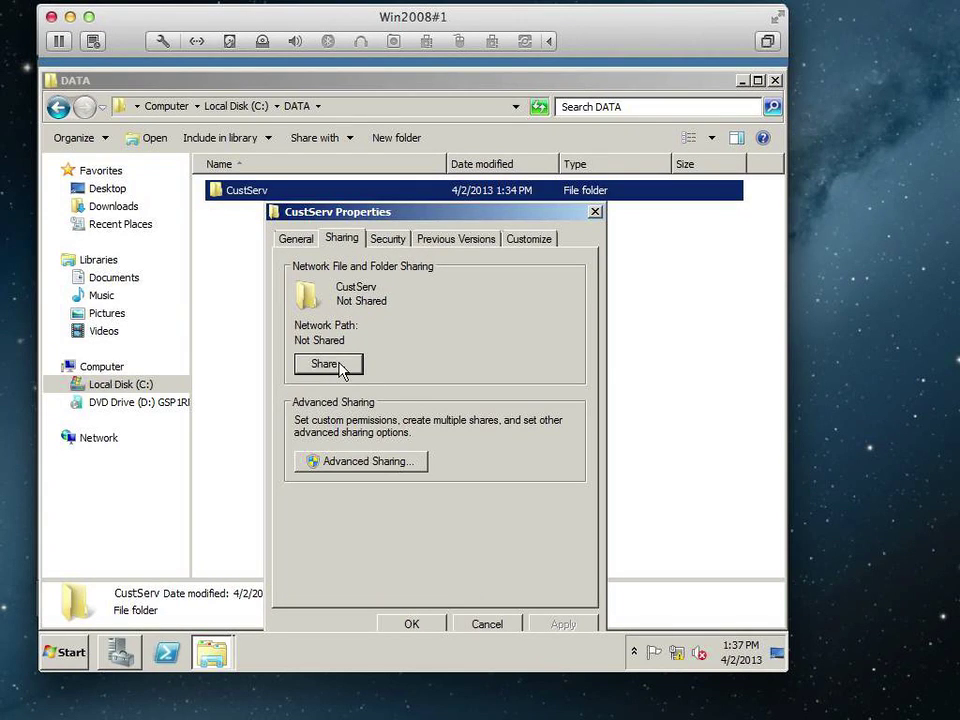
In Advanced Sharing, enable 'Share this folder' for CustServ and view its Everyone Read permissions.
click(362, 458)
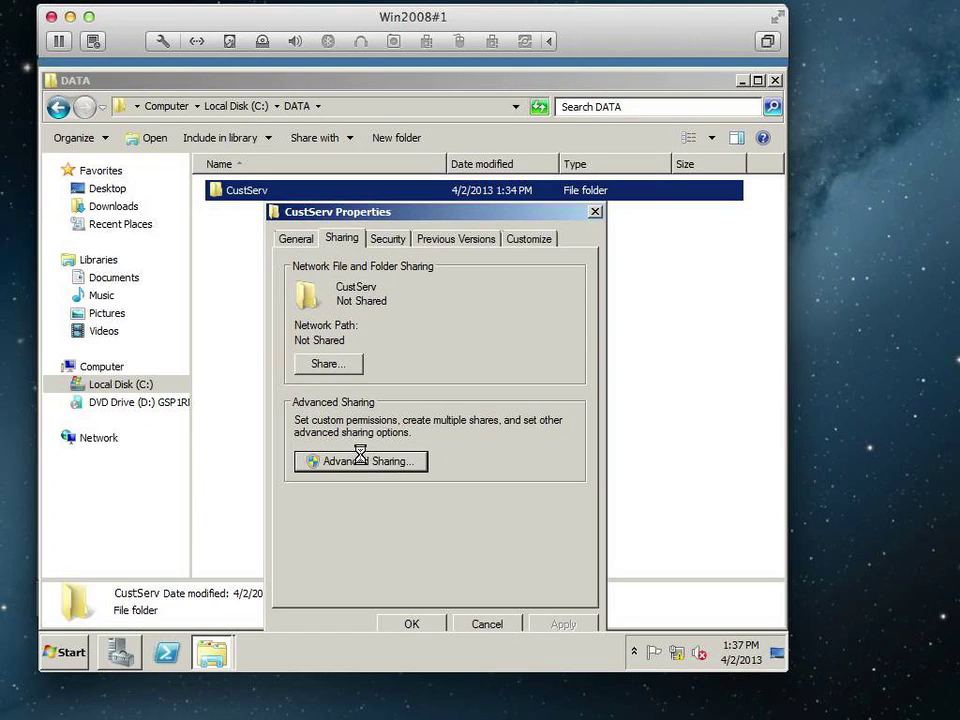
click(318, 266)
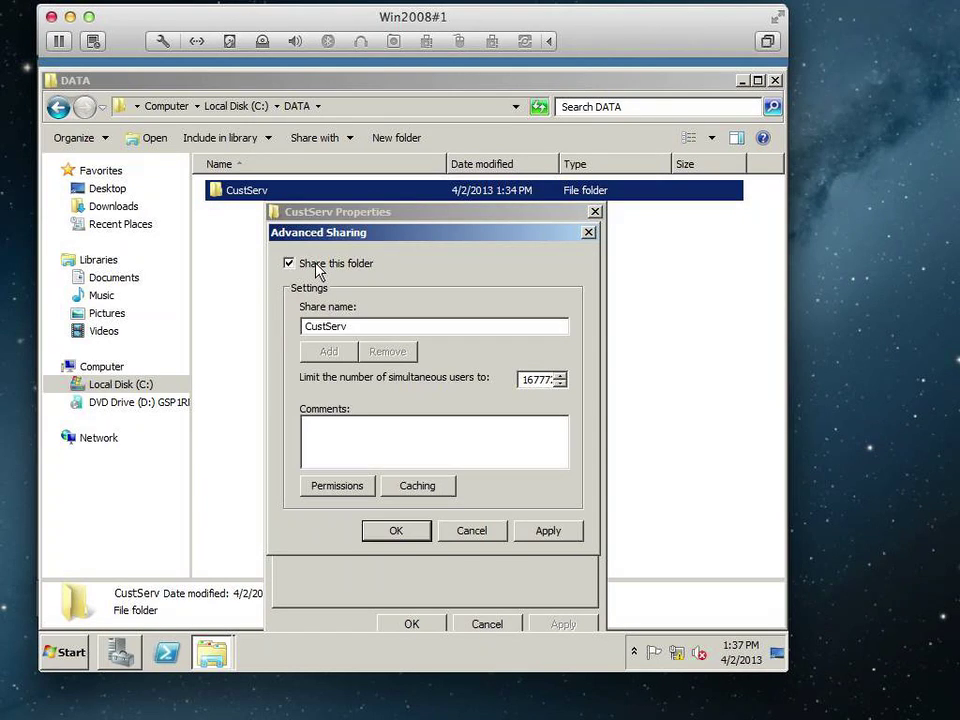
click(338, 487)
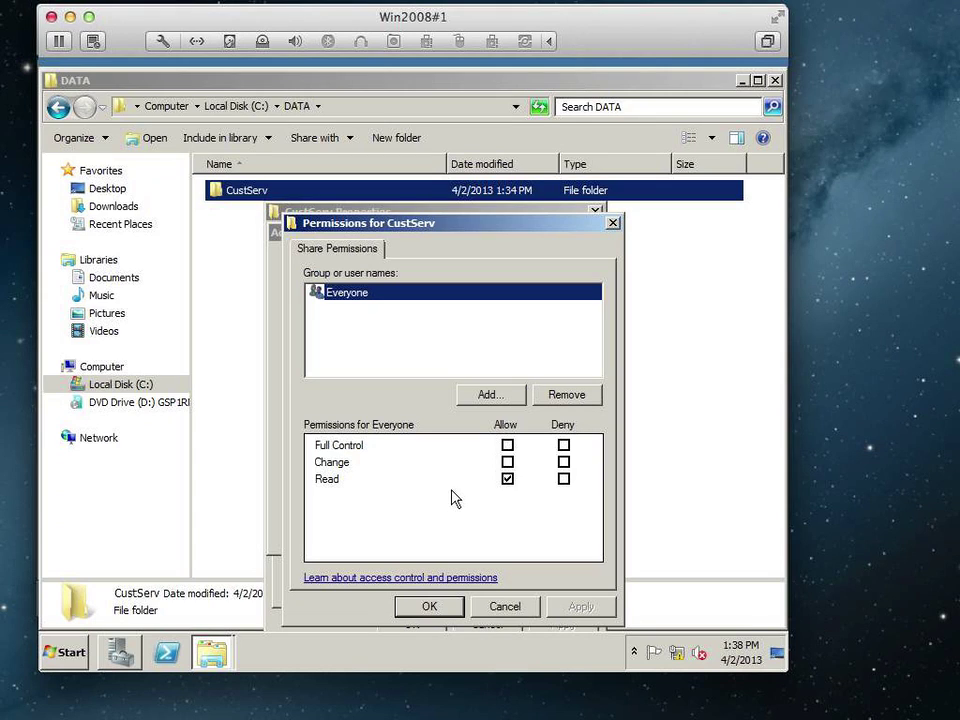
Allow Everyone Change and Full Control on the CustServ share and confirm the permissions.
click(507, 462)
click(507, 445)
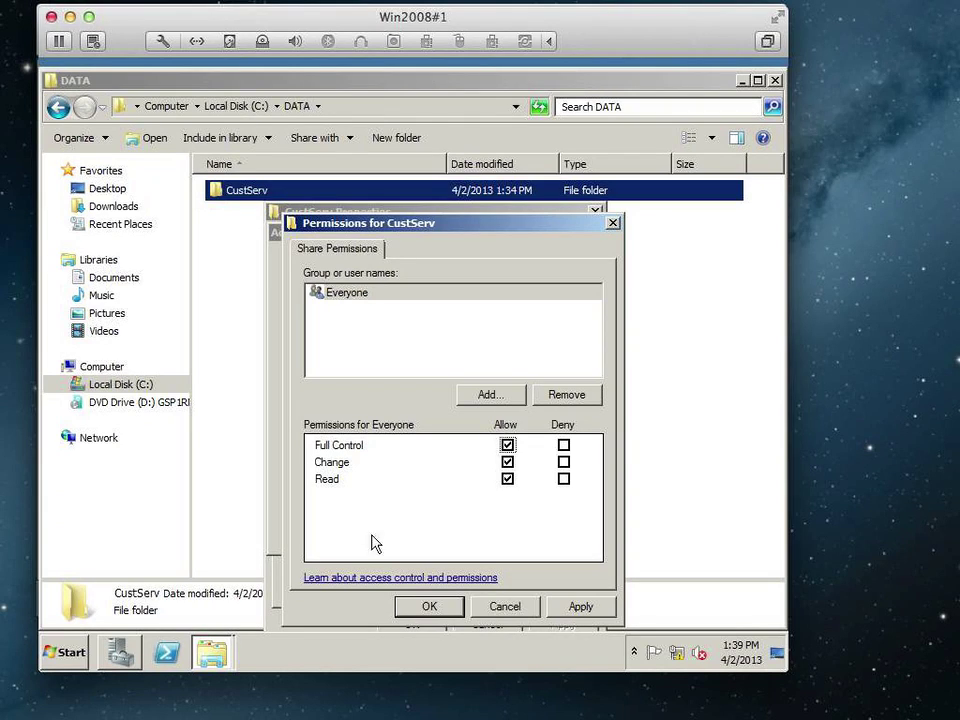
click(432, 610)
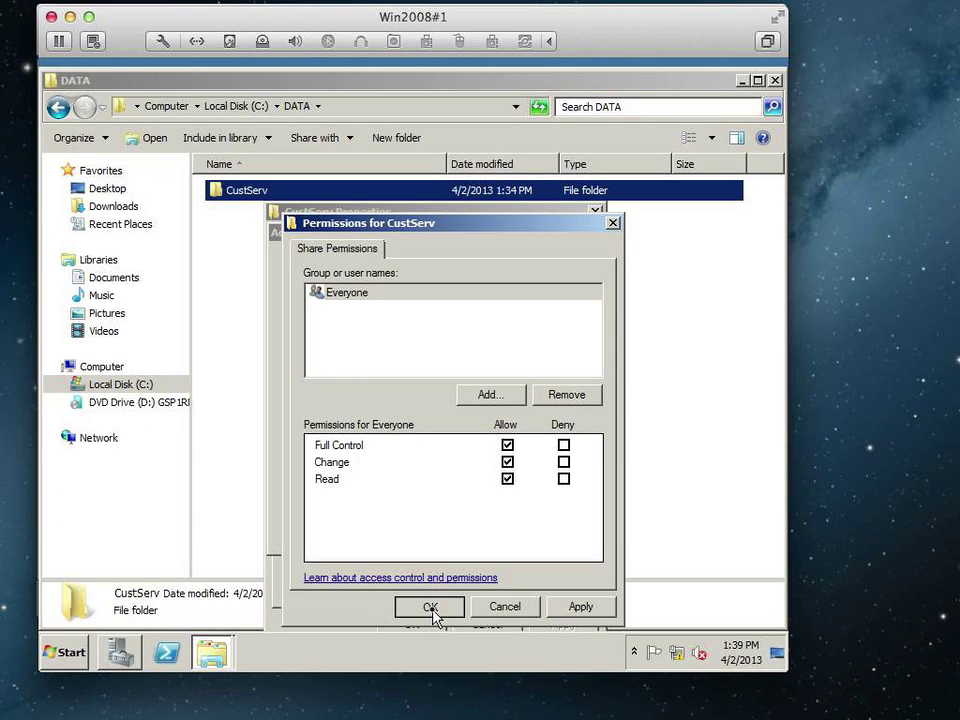
click(430, 608)
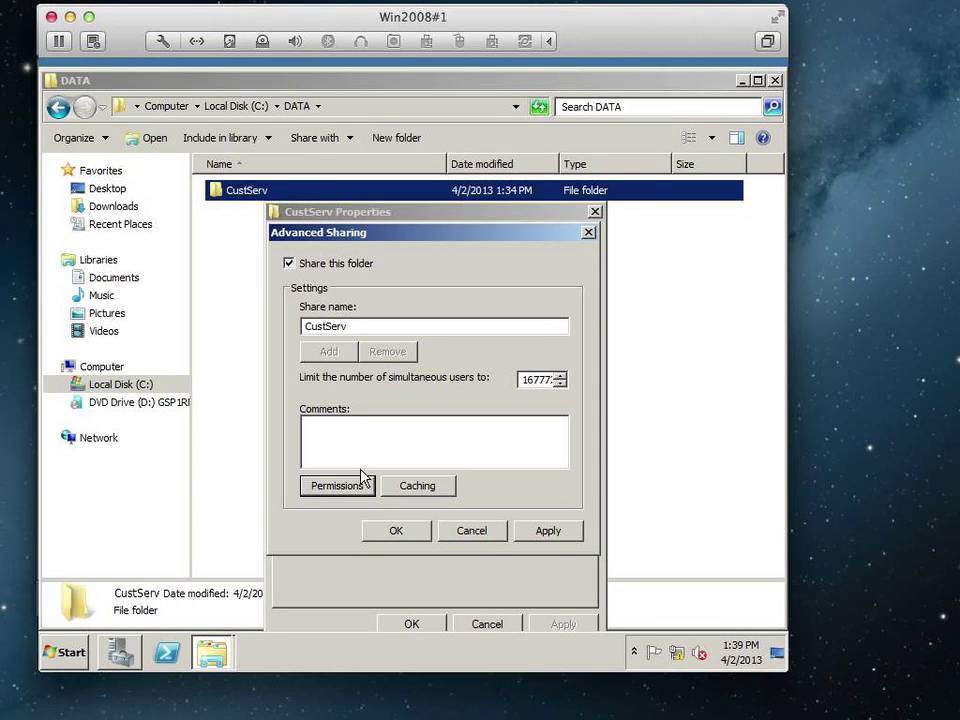
Apply the Advanced Sharing settings so CustServ is shared as \\SERVER10\CustServ.
click(408, 533)
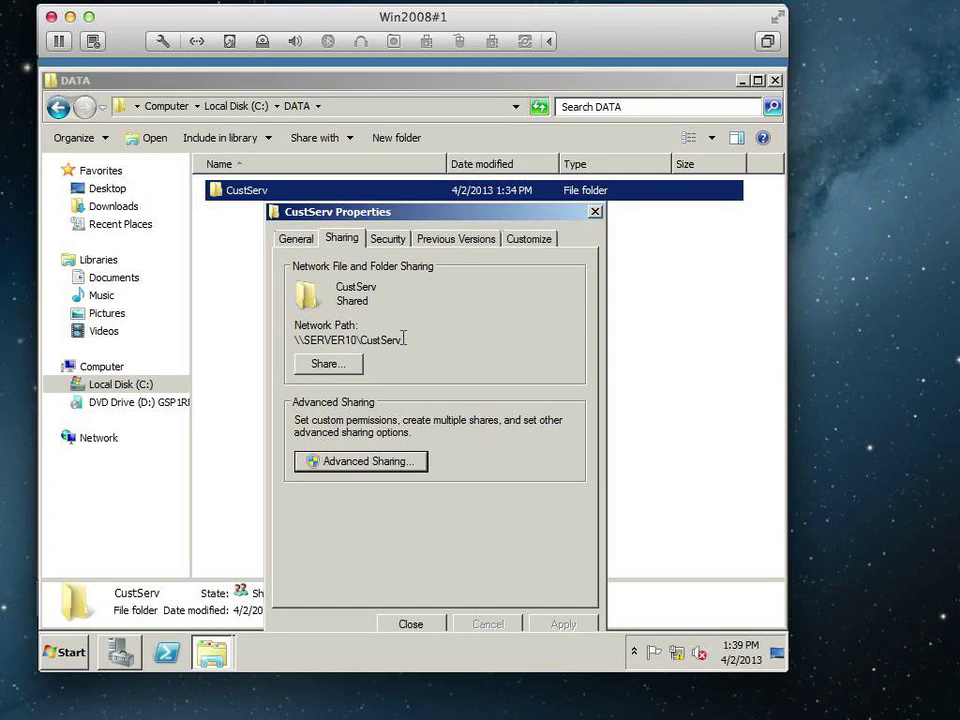
Review CustServ's security permissions for Users, Administrators, SYSTEM and CREATOR OWNER.
click(390, 243)
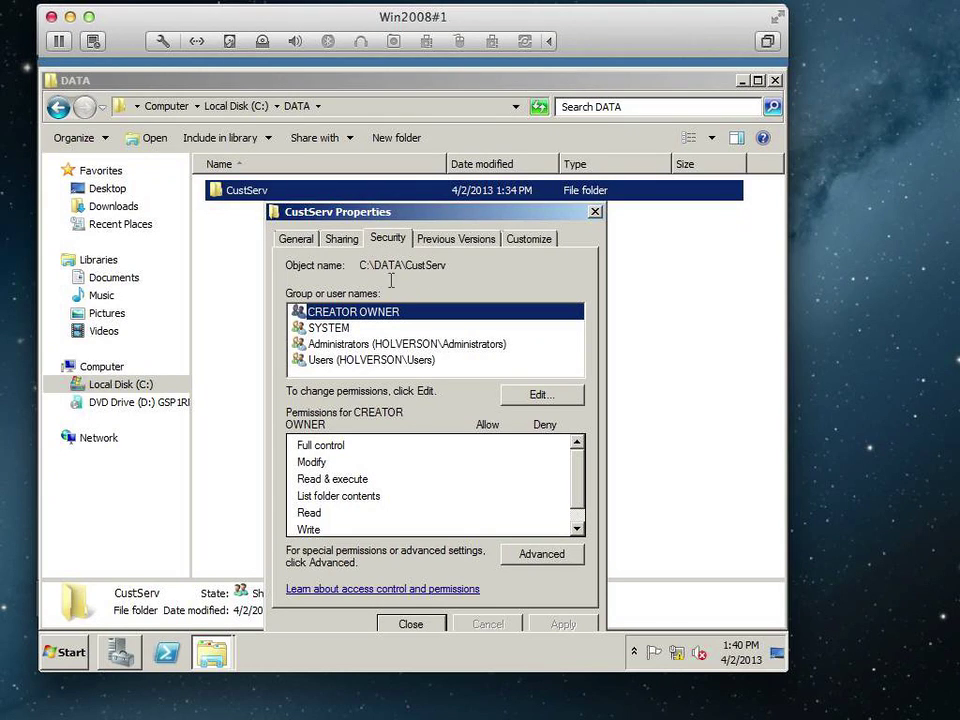
click(369, 362)
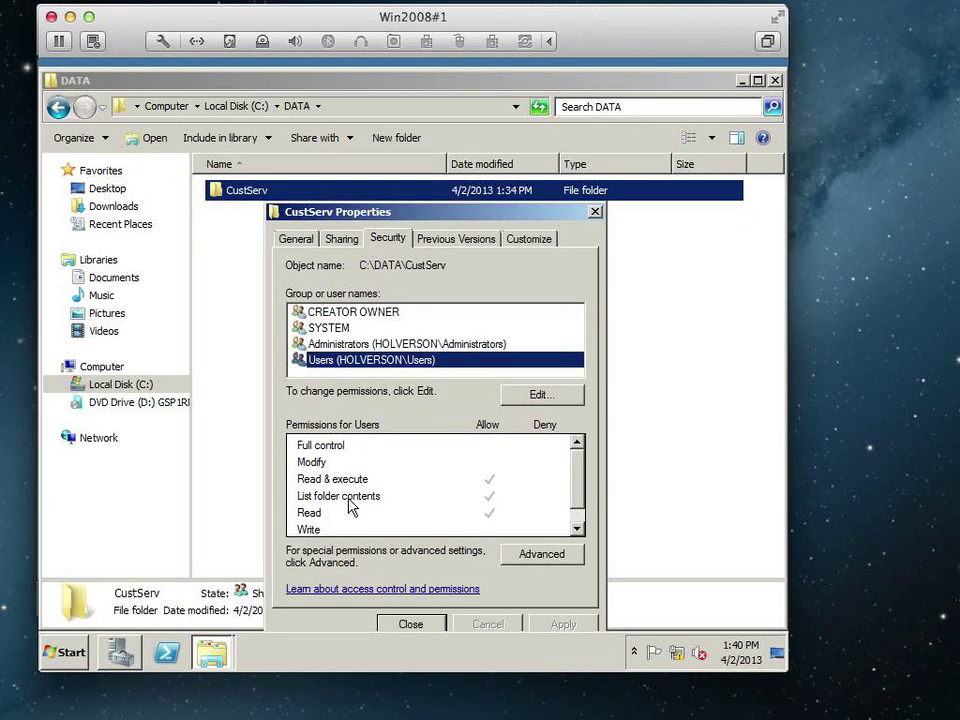
click(326, 343)
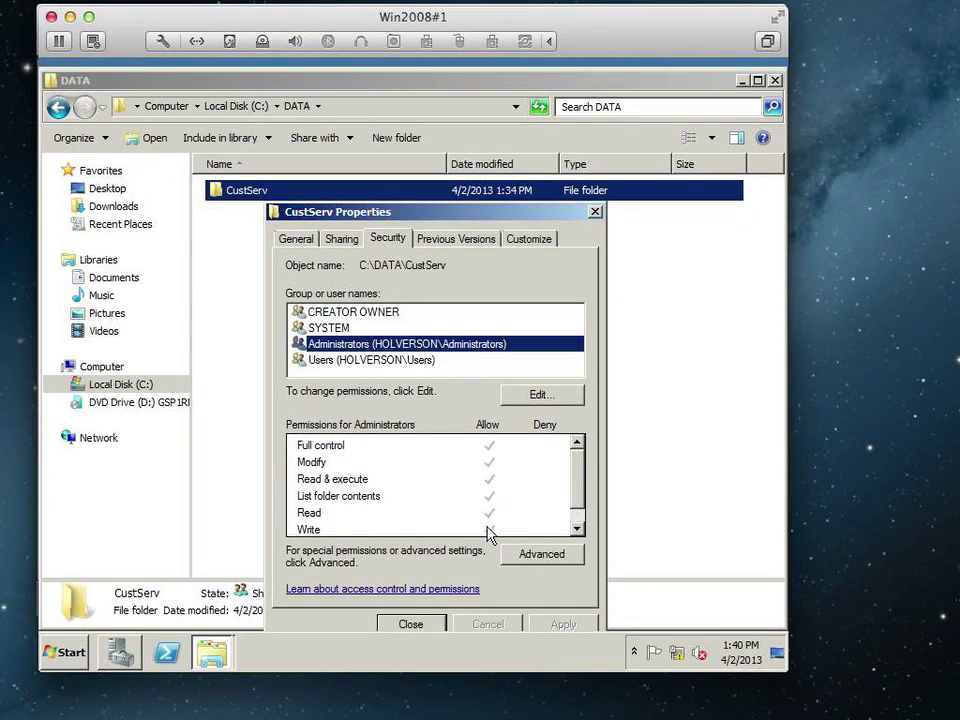
click(350, 329)
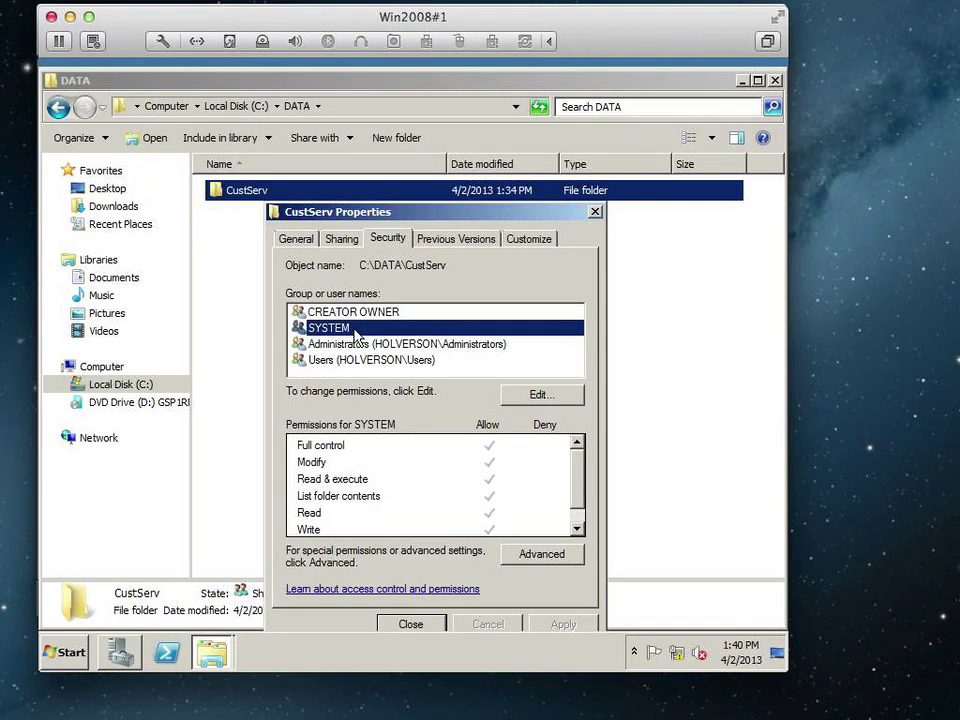
click(358, 314)
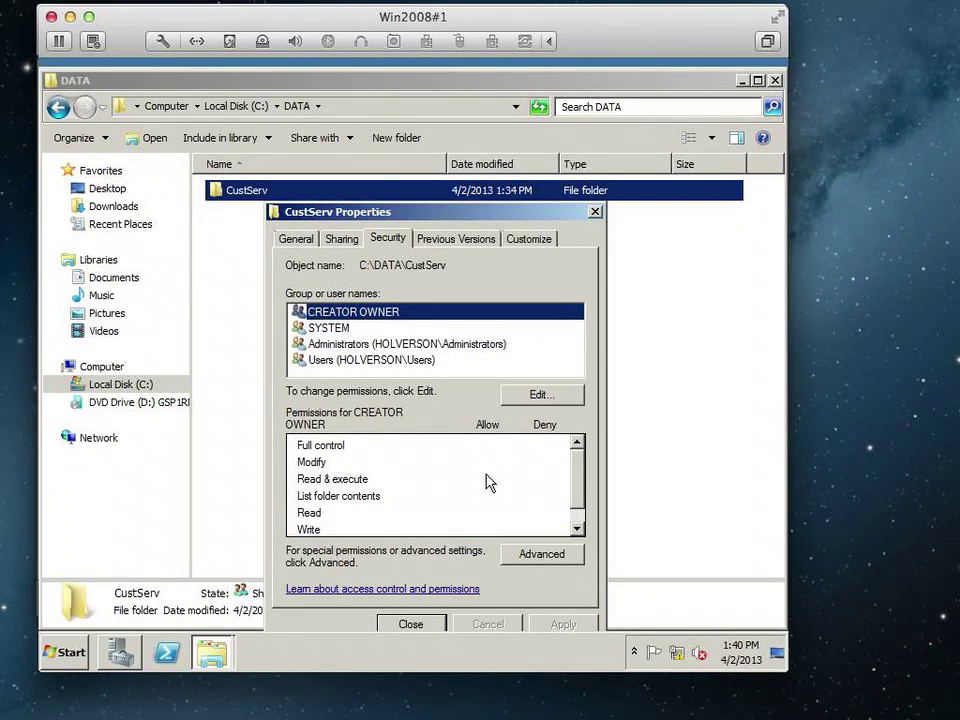
drag(584, 476, 581, 506)
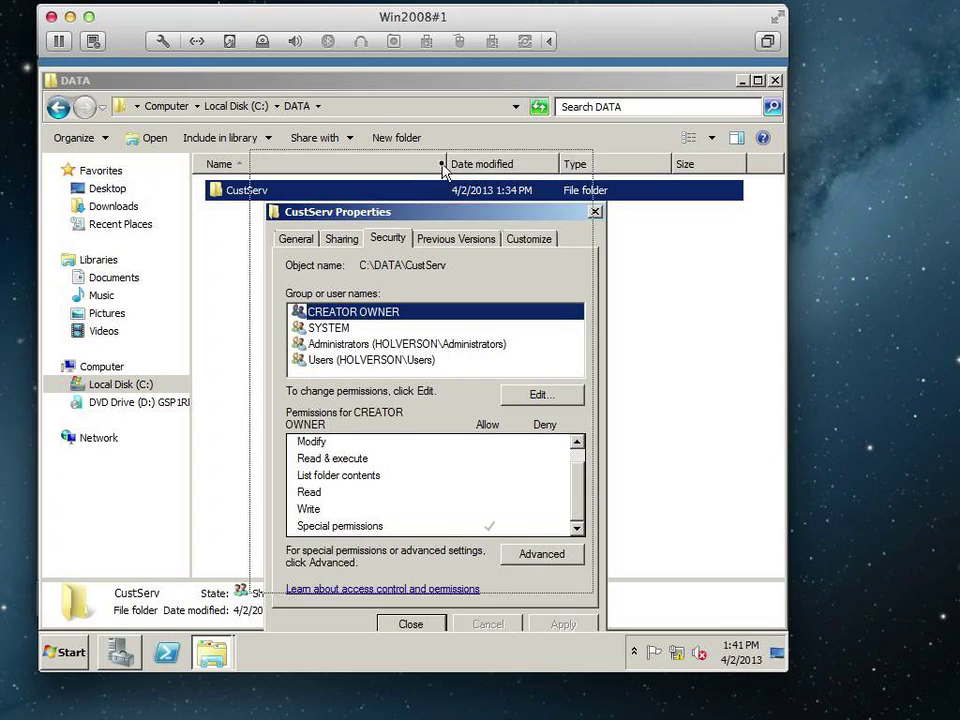
Turn off CustServ's permission inheritance, keeping the inherited entries as explicit permissions.
drag(460, 225, 446, 170)
click(527, 499)
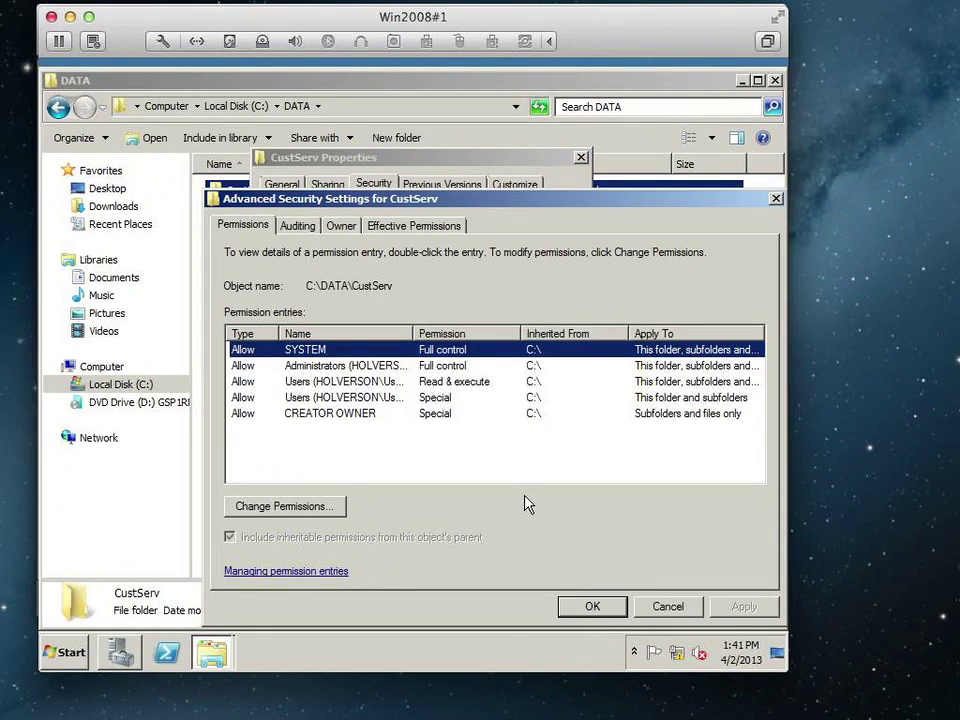
click(283, 507)
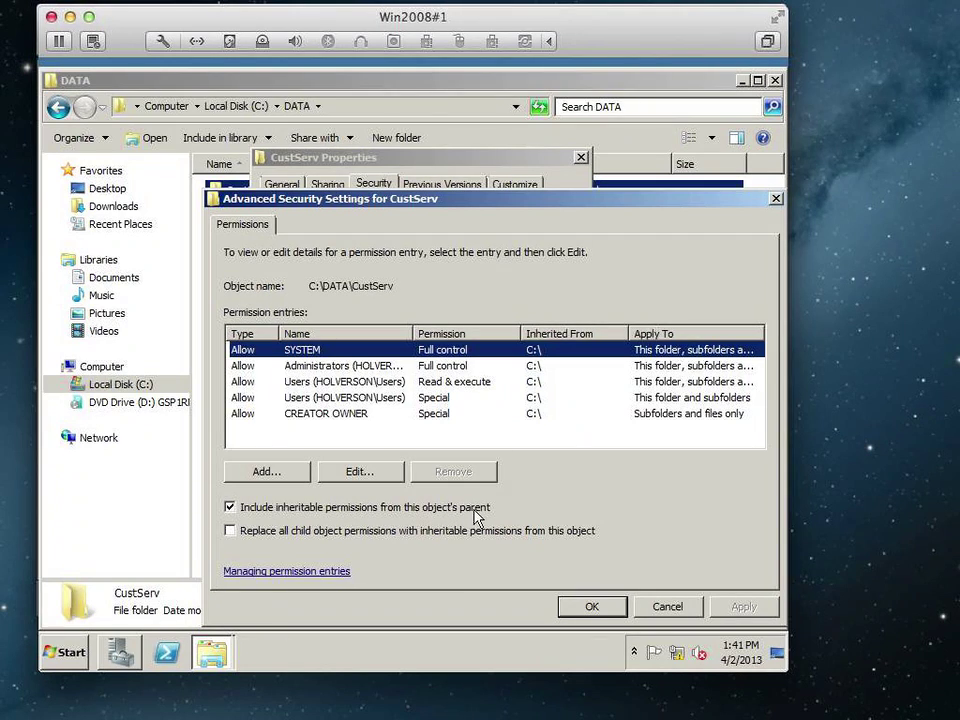
click(402, 510)
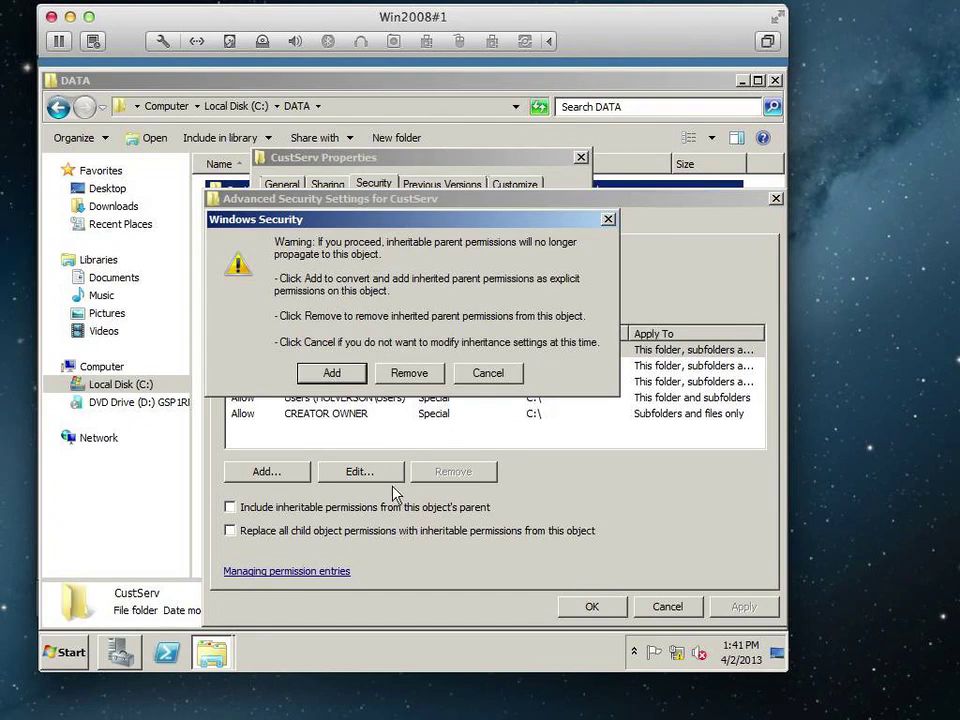
click(332, 374)
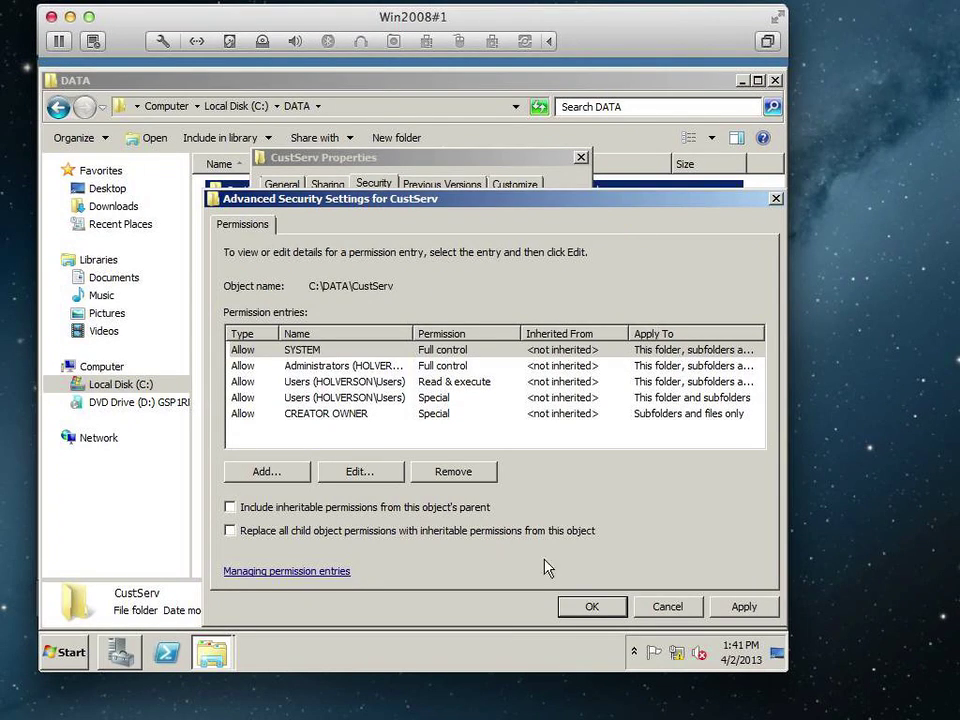
click(592, 607)
click(593, 607)
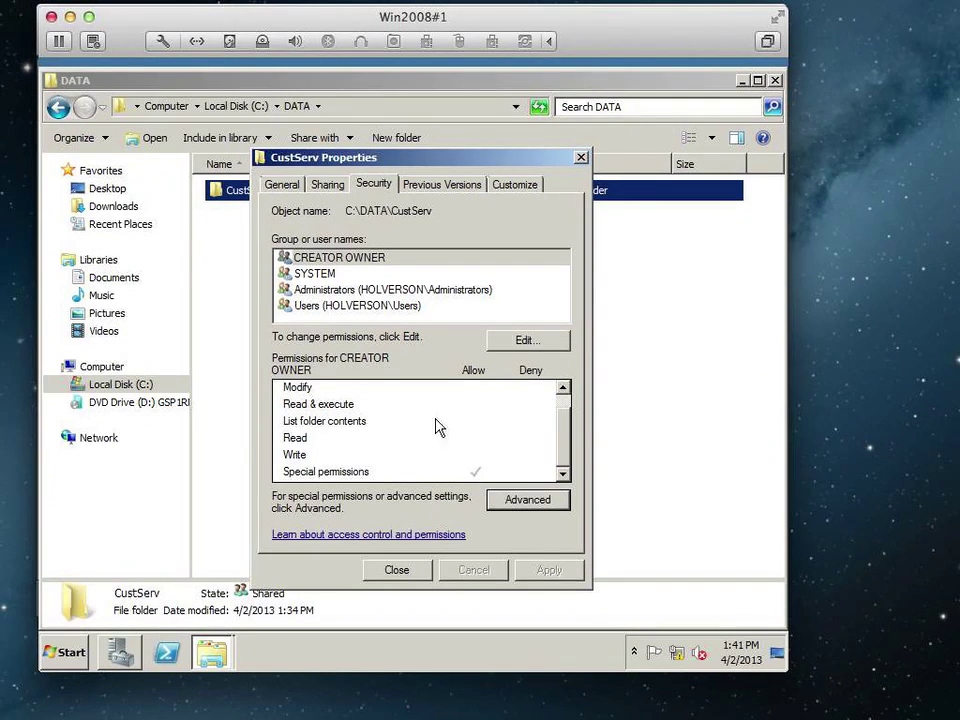
Remove the Users group from CustServ's folder permissions.
click(497, 345)
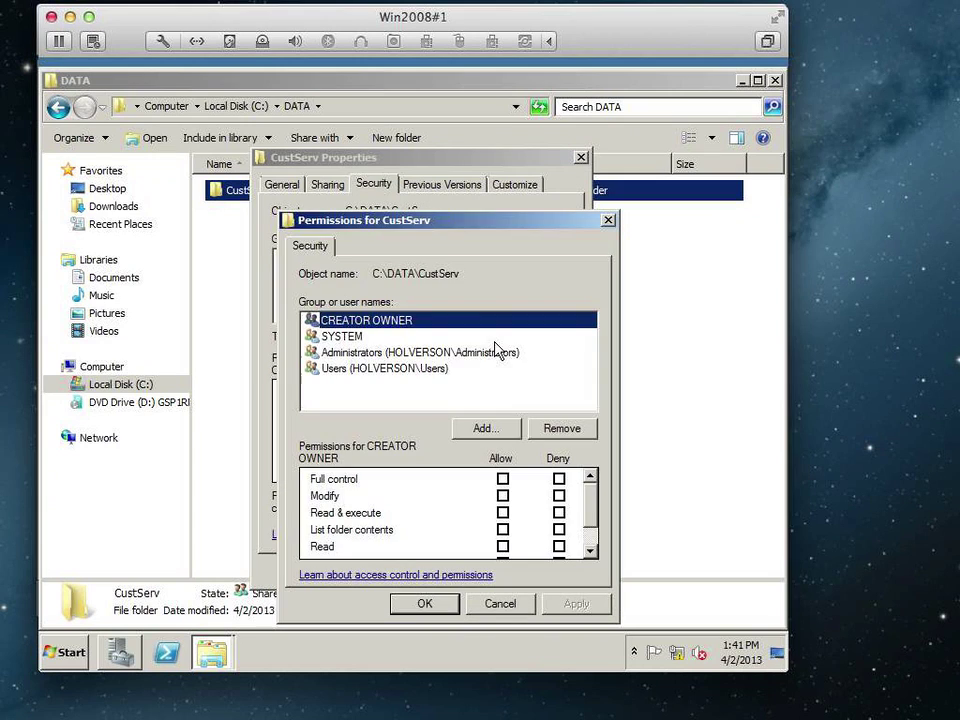
click(410, 369)
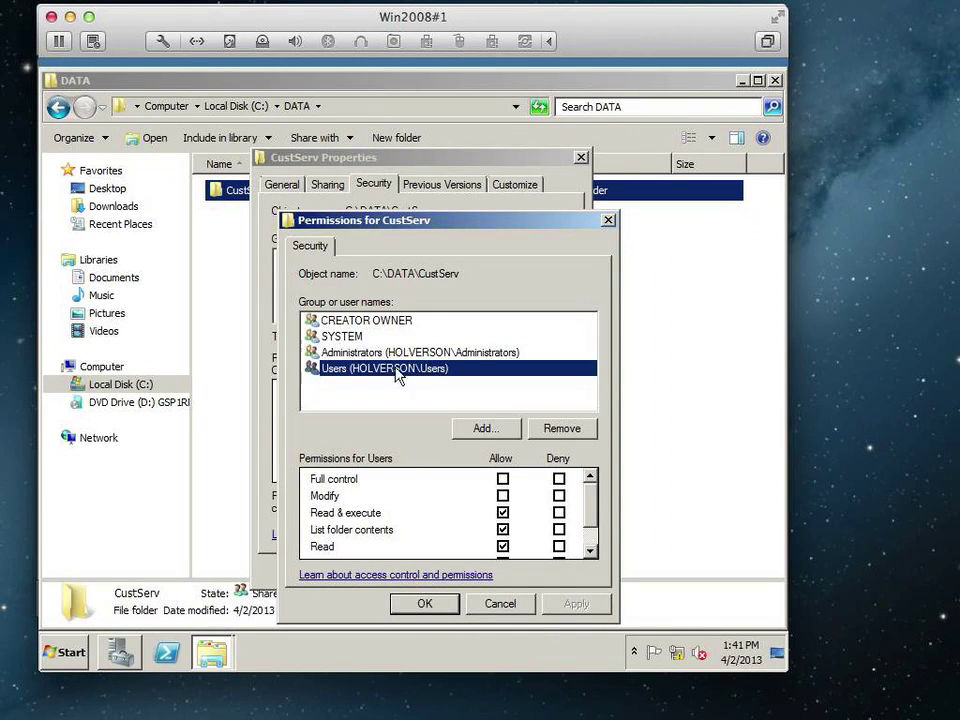
click(562, 430)
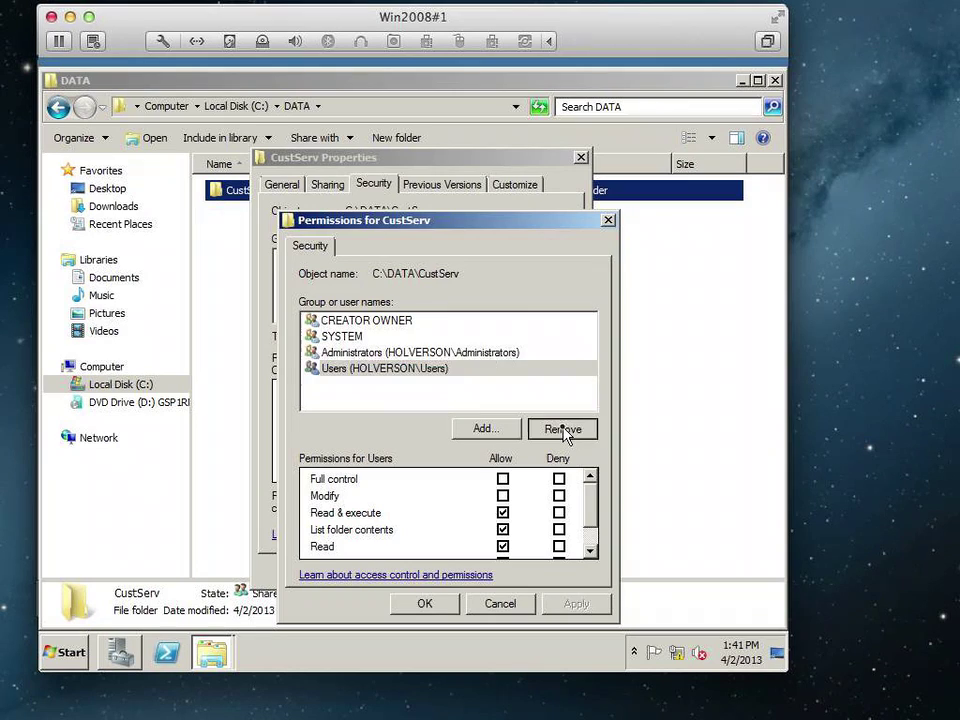
Add the CustServ_Folder group with Modify allowed and save the permissions.
click(481, 430)
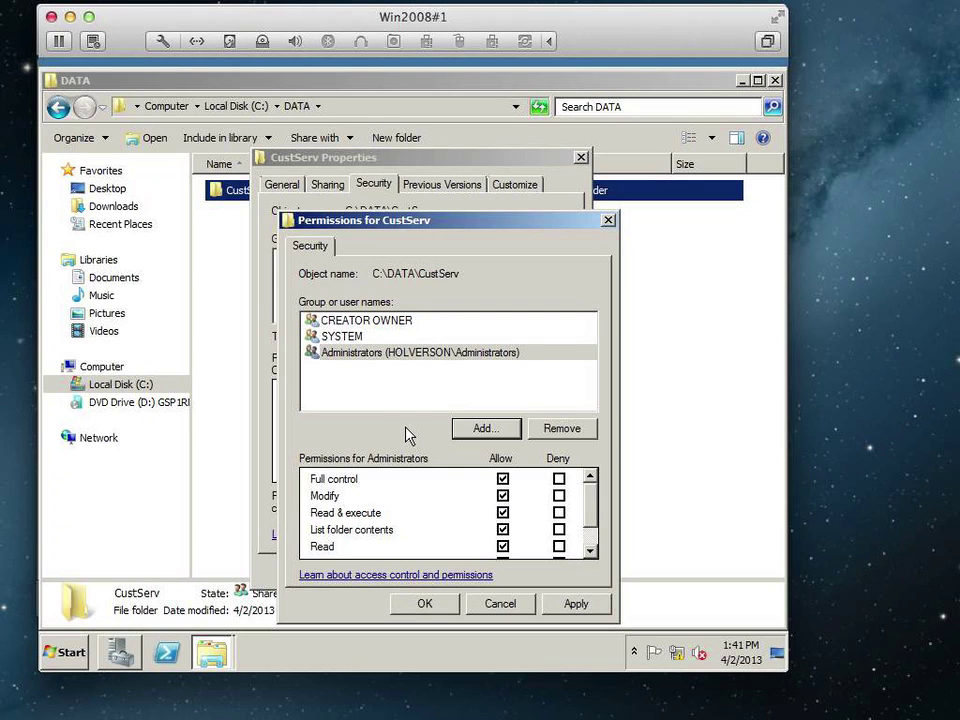
click(480, 428)
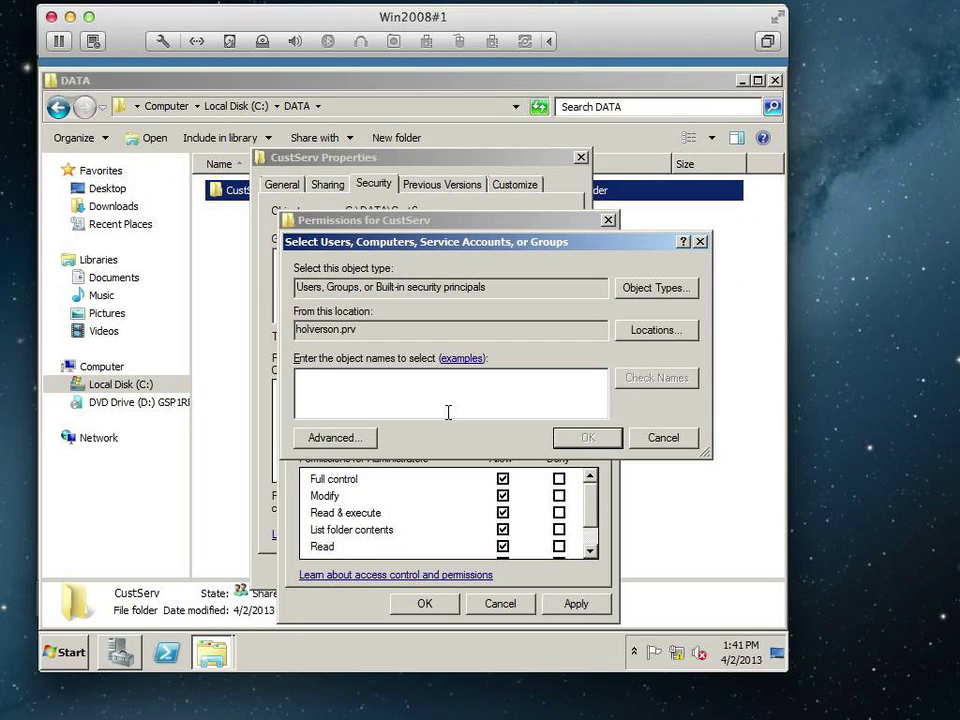
text(custserv_folder)
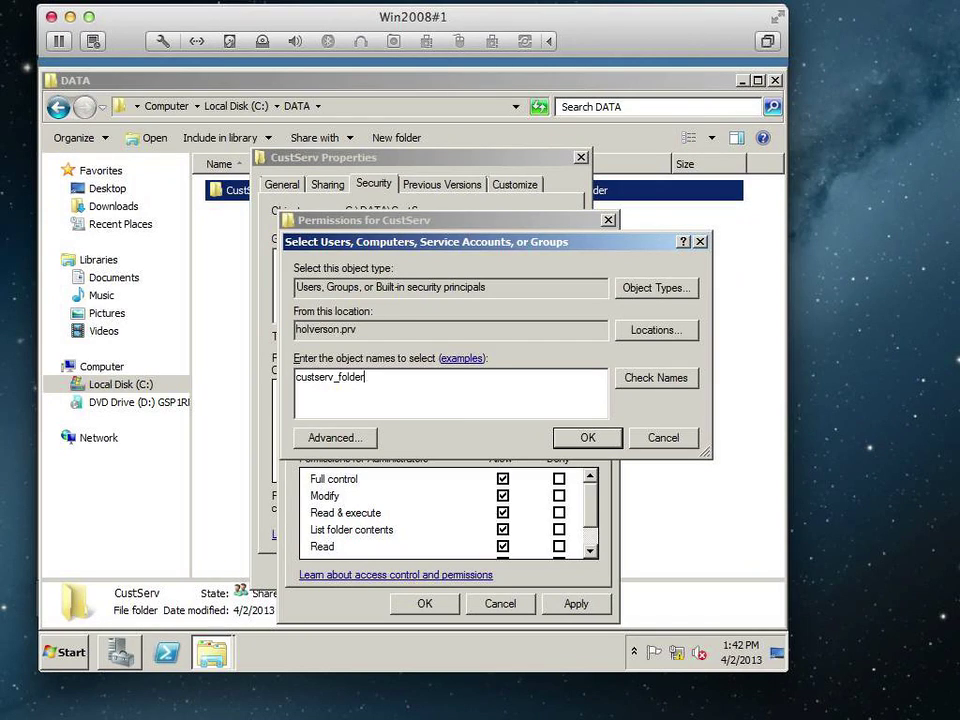
click(645, 385)
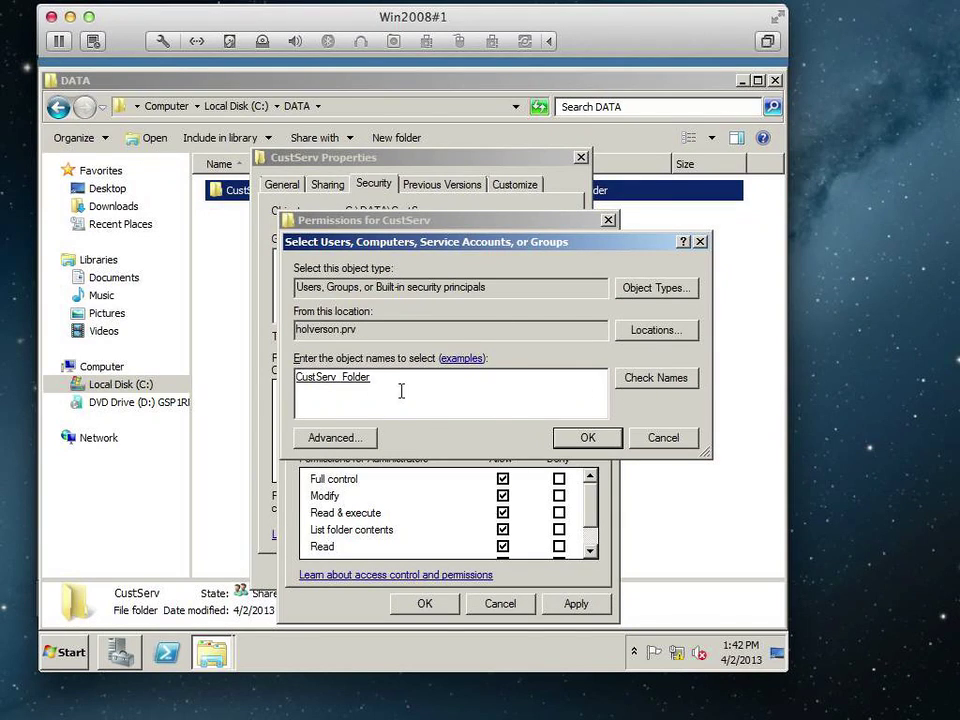
click(581, 440)
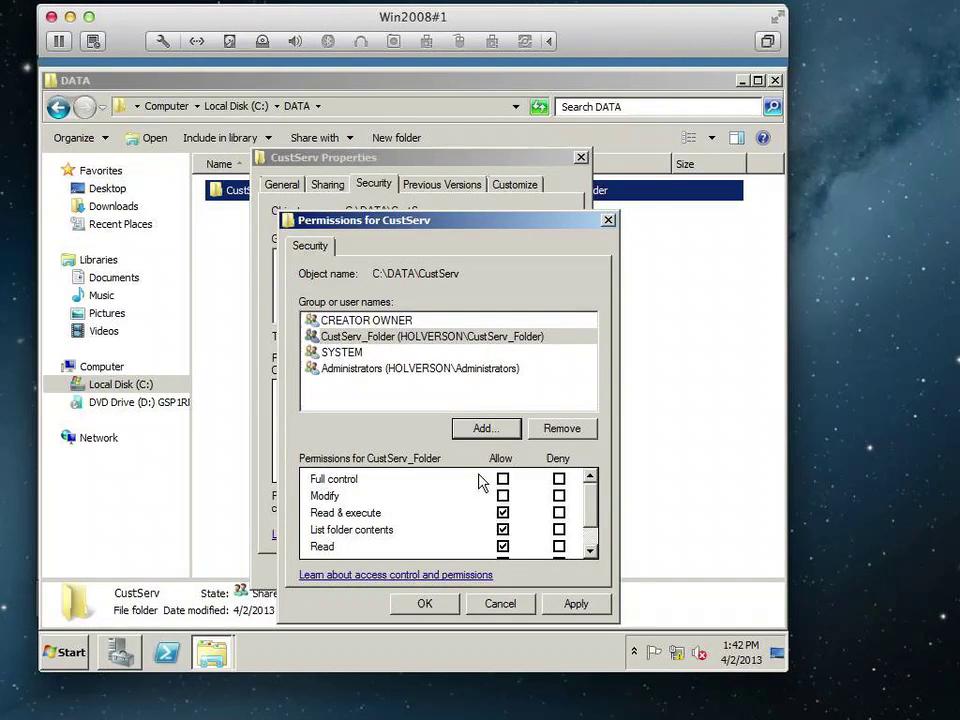
click(503, 496)
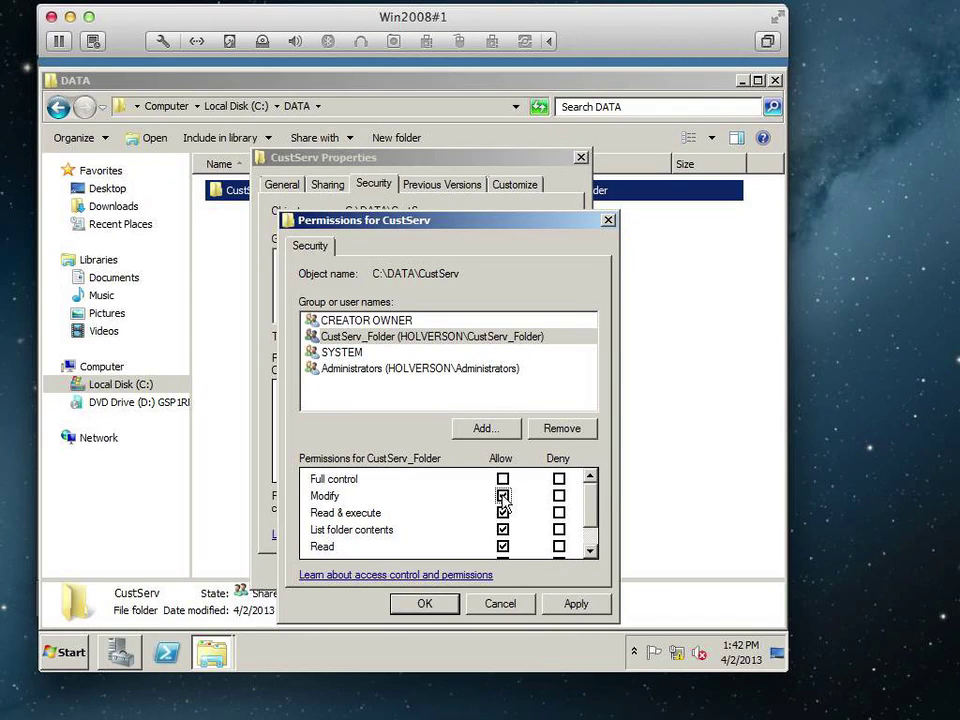
click(446, 611)
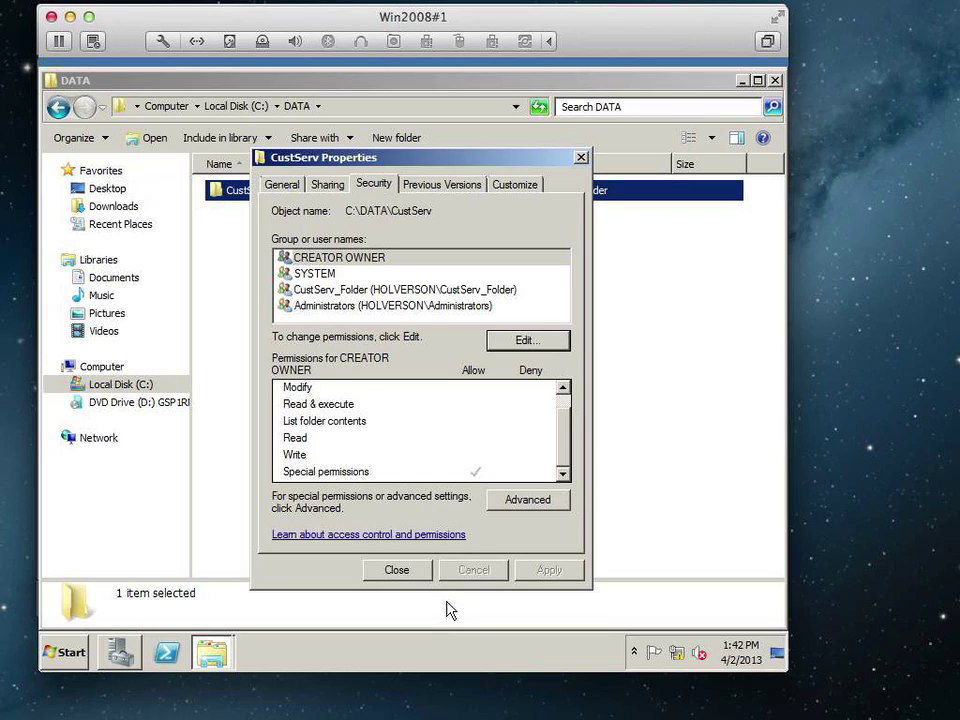
Review the permissions of Administrators, CustServ_Folder, SYSTEM and CREATOR OWNER on CustServ.
click(370, 309)
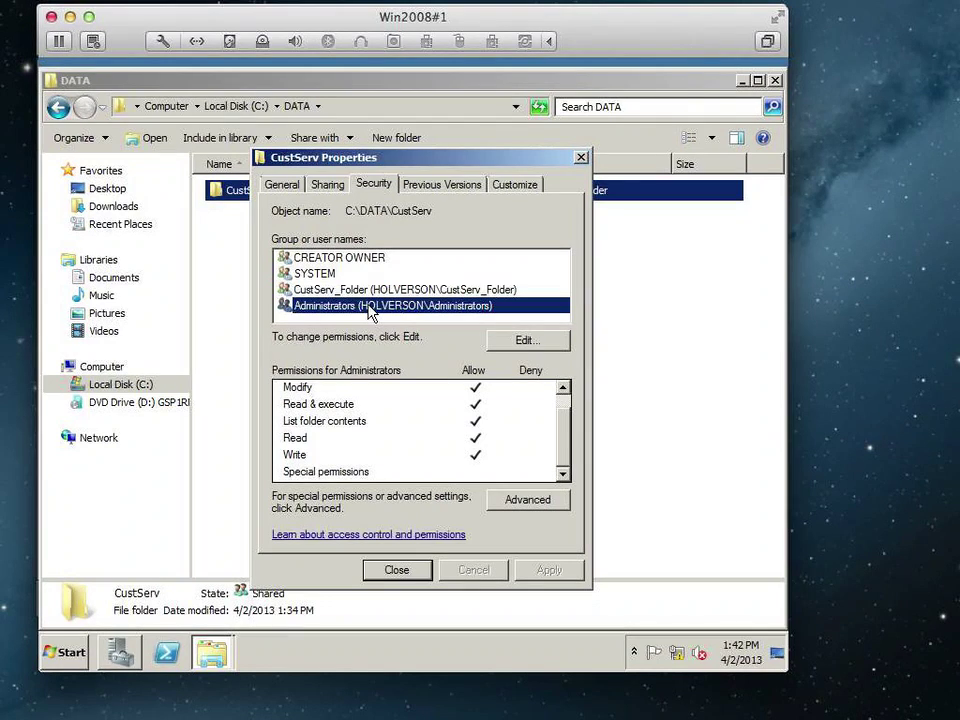
click(368, 292)
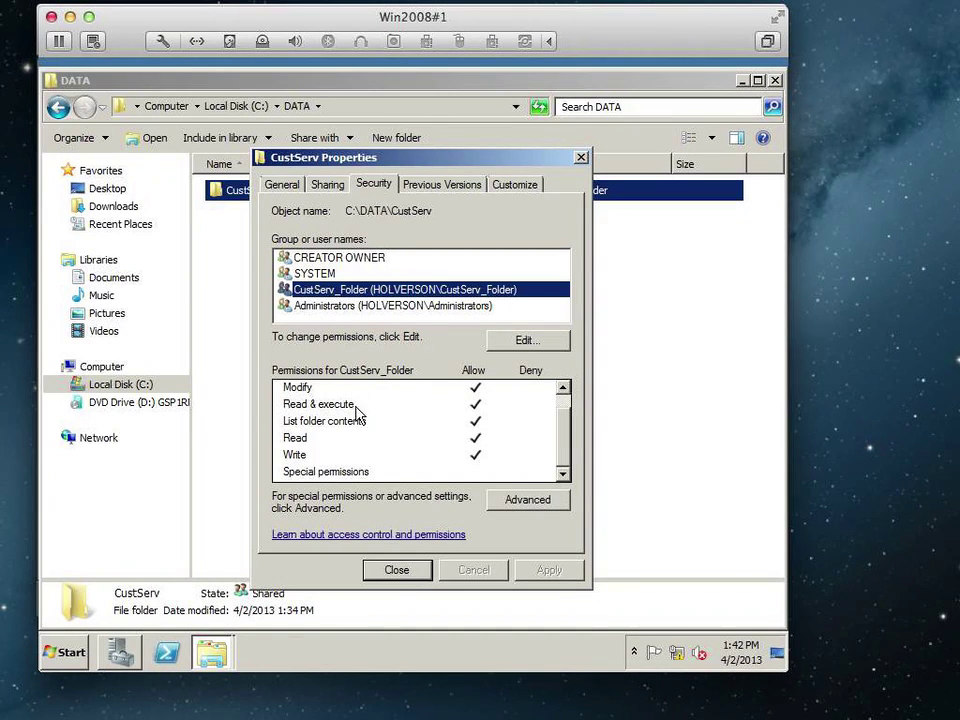
click(339, 273)
click(345, 259)
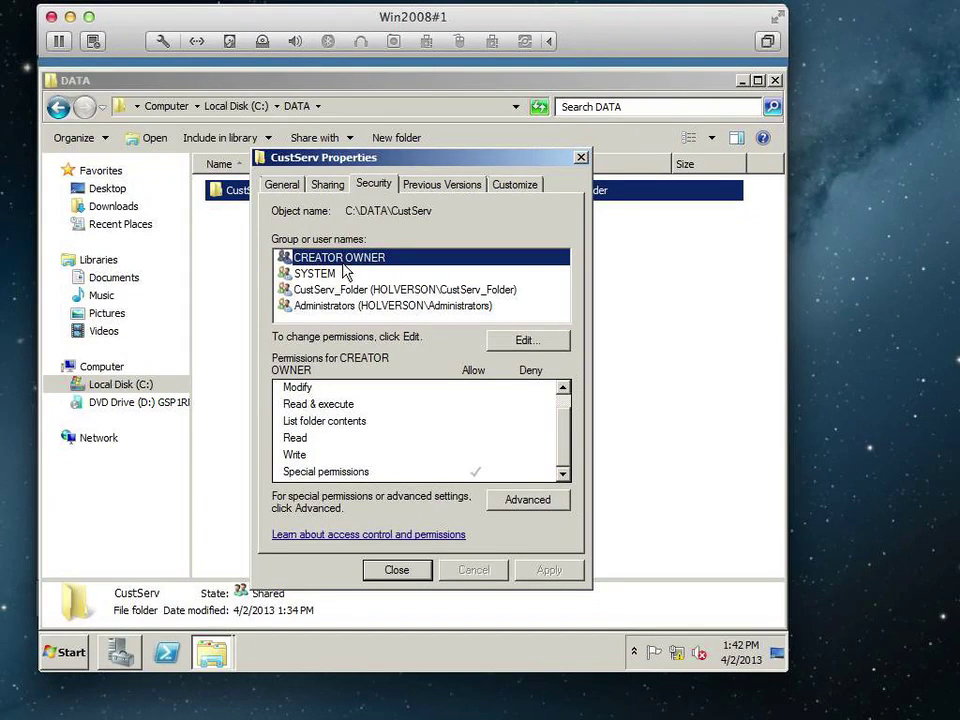
Close the CustServ properties, switch to the Windows 7 machine and log the administrator off.
click(420, 576)
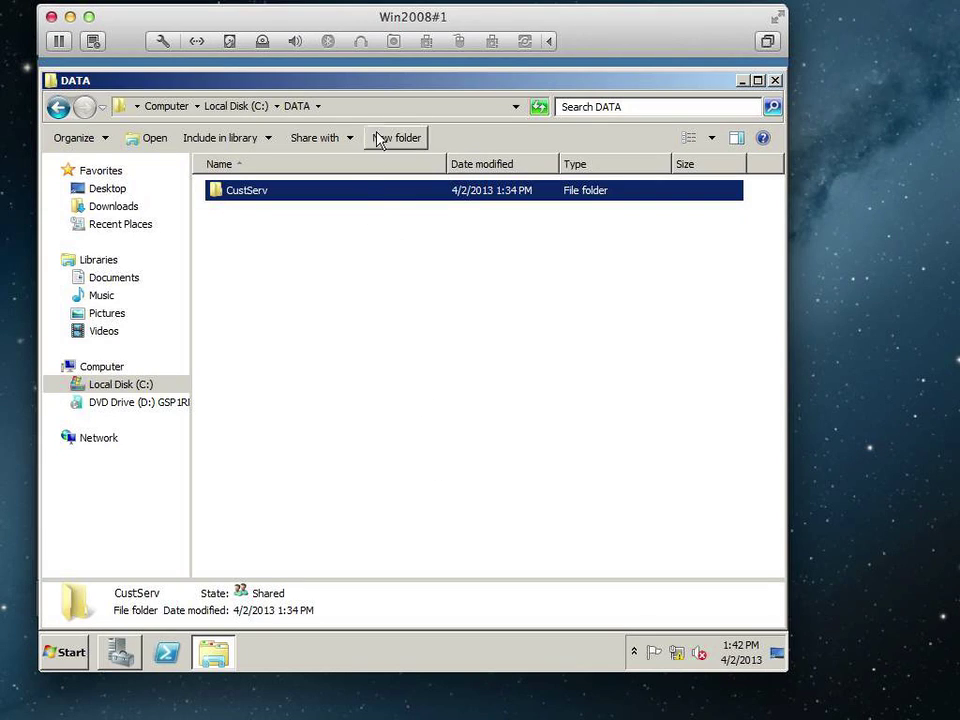
drag(355, 20, 730, 34)
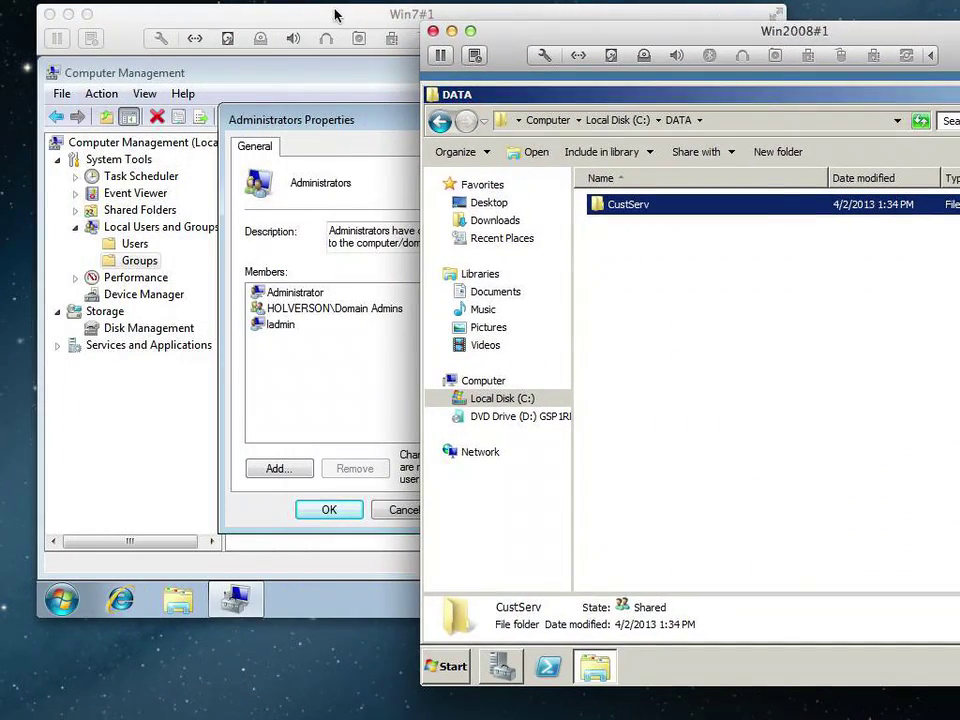
click(254, 12)
click(401, 514)
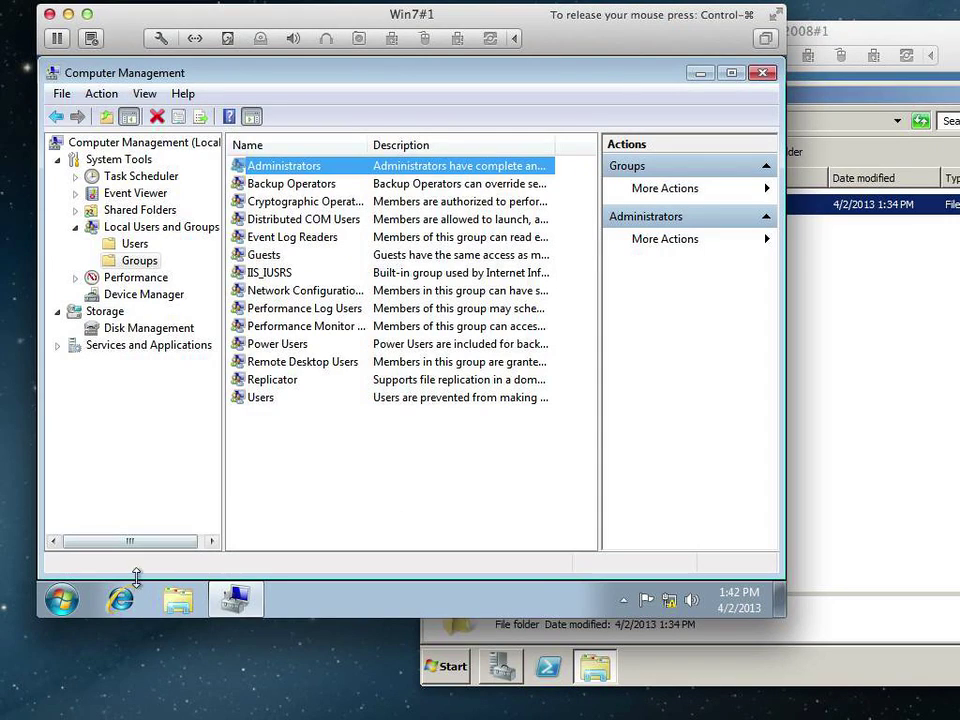
click(62, 605)
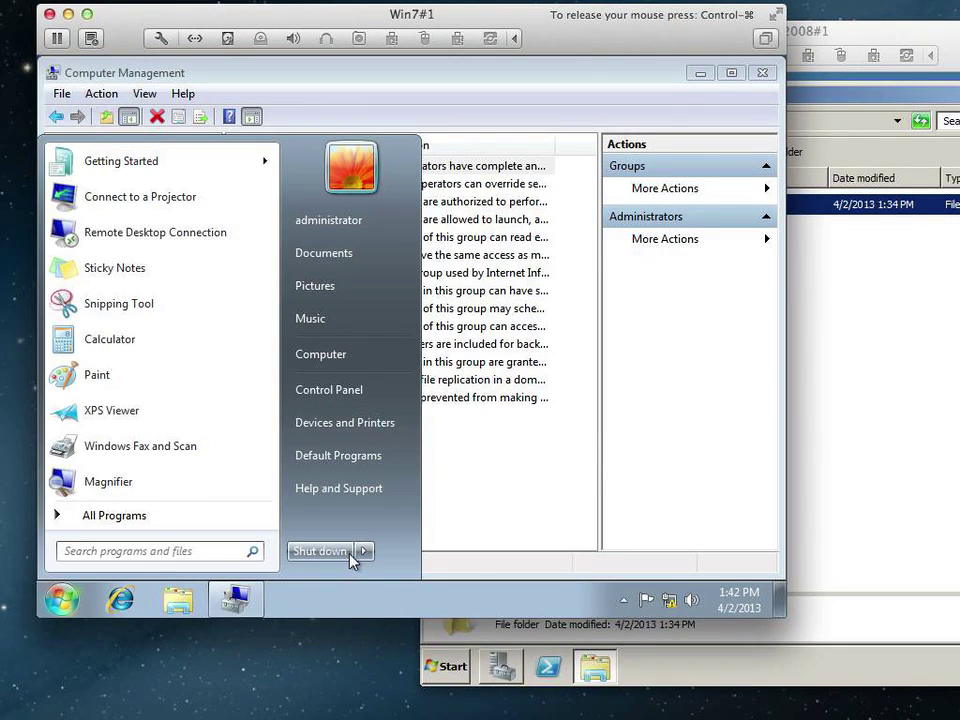
click(364, 551)
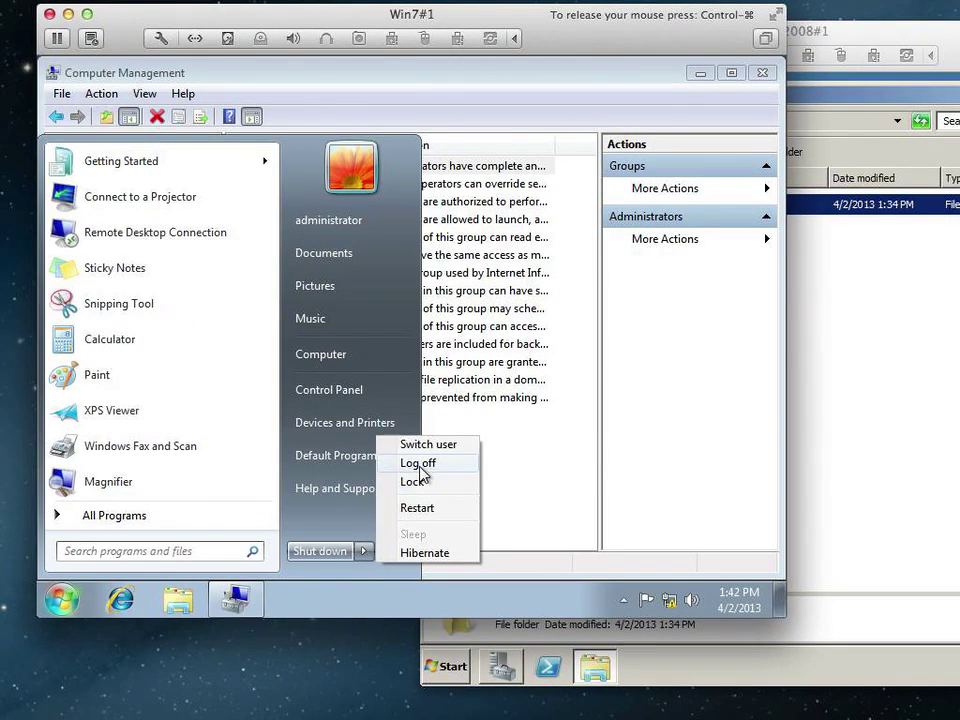
click(418, 464)
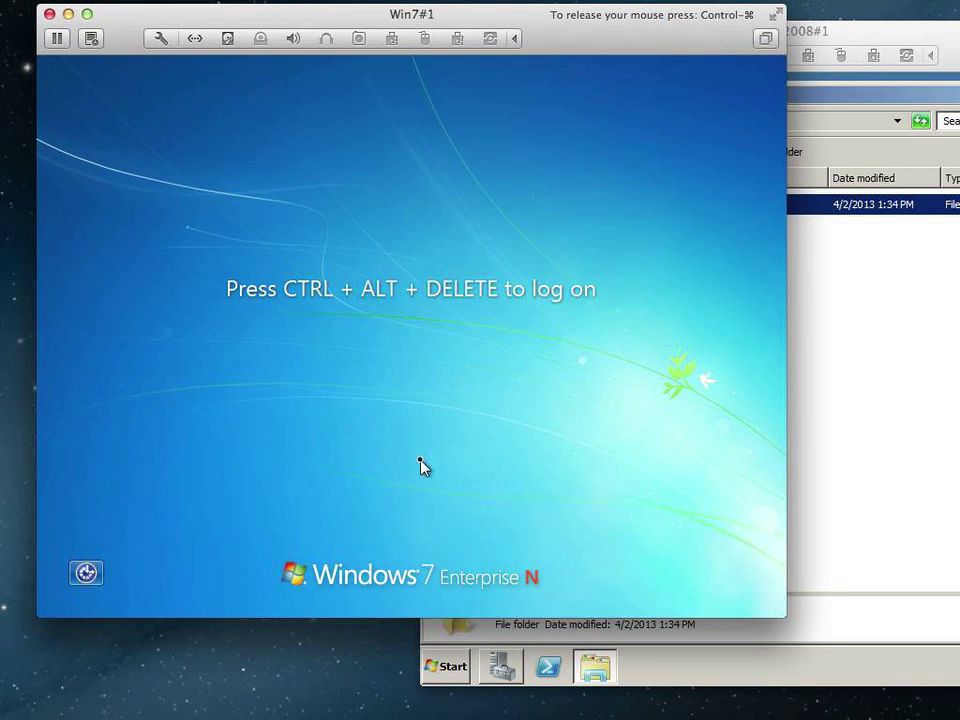
Sign in via Other User with the CustServ group member's username and password.
key(ctrl+alt+Delete)
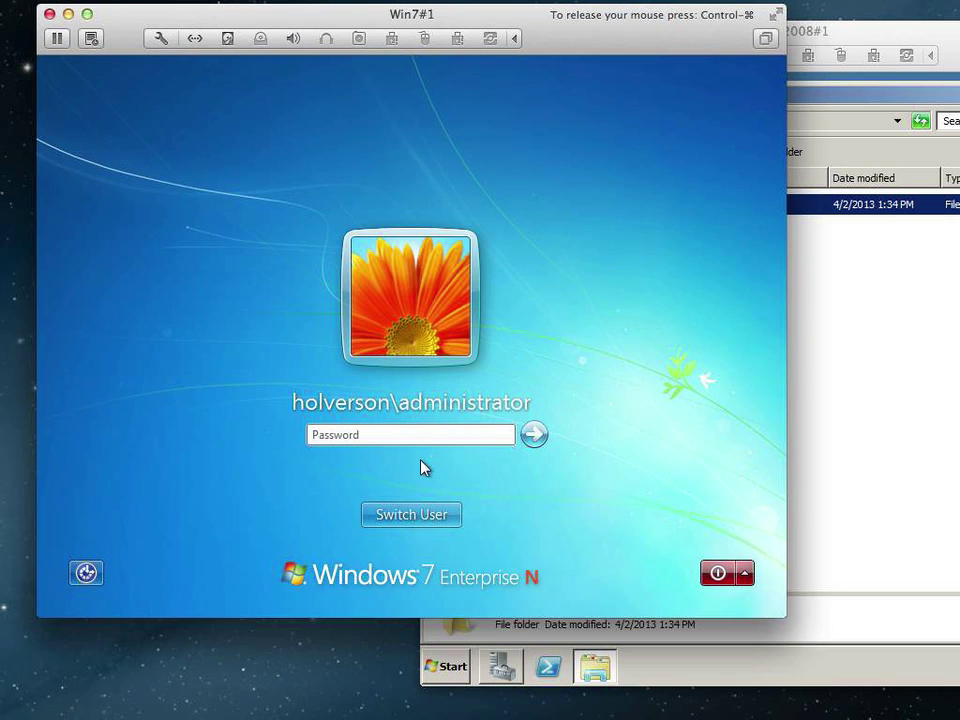
click(414, 514)
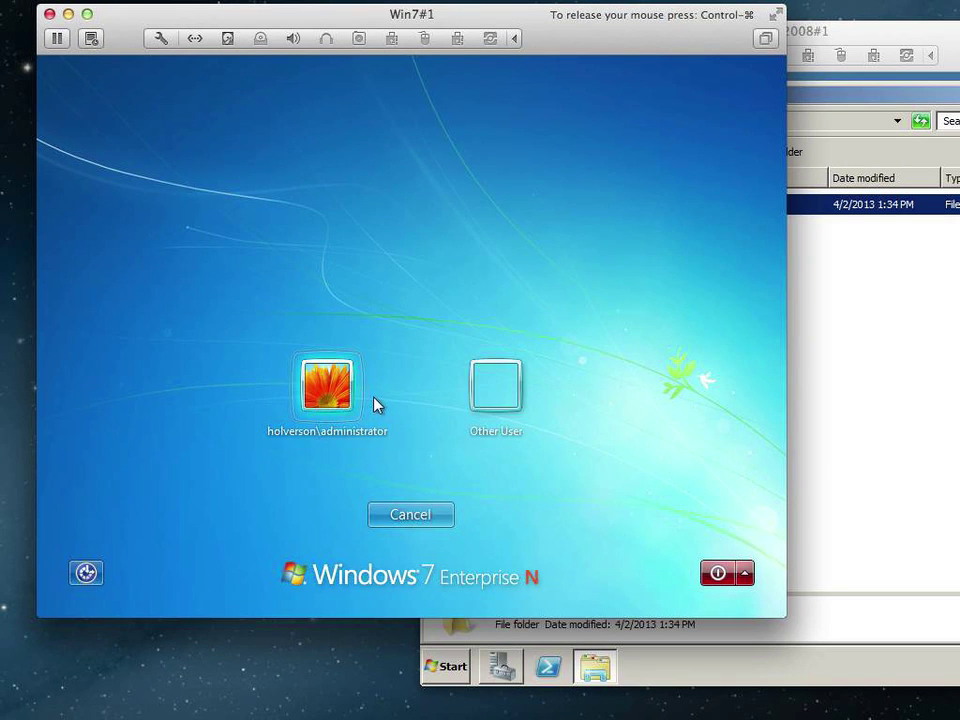
click(493, 386)
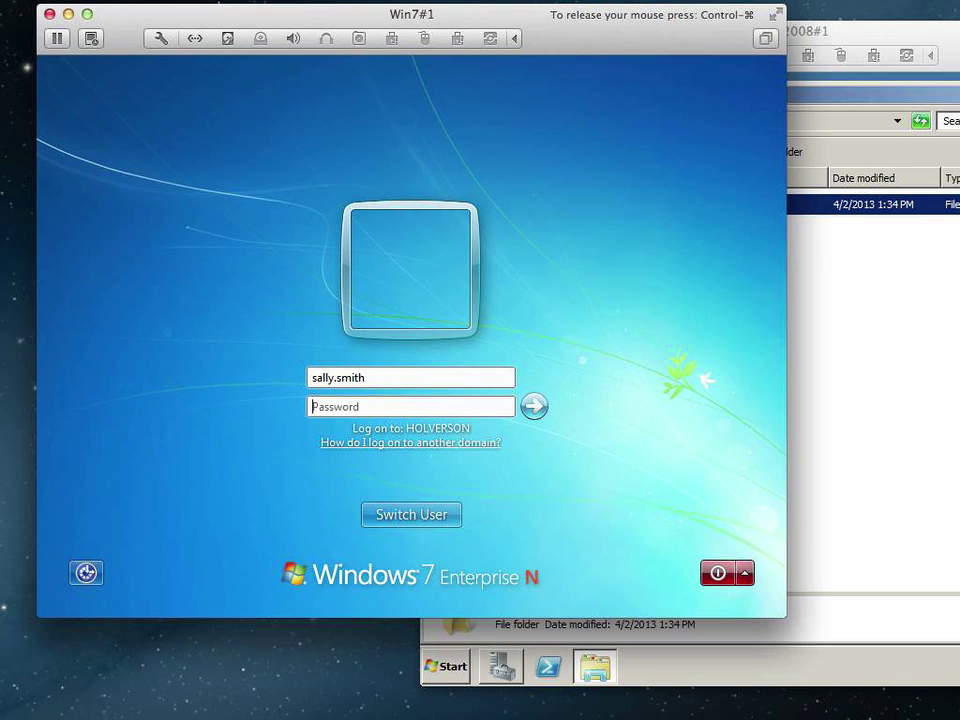
text(Pa$$w0rd)
key(Return)
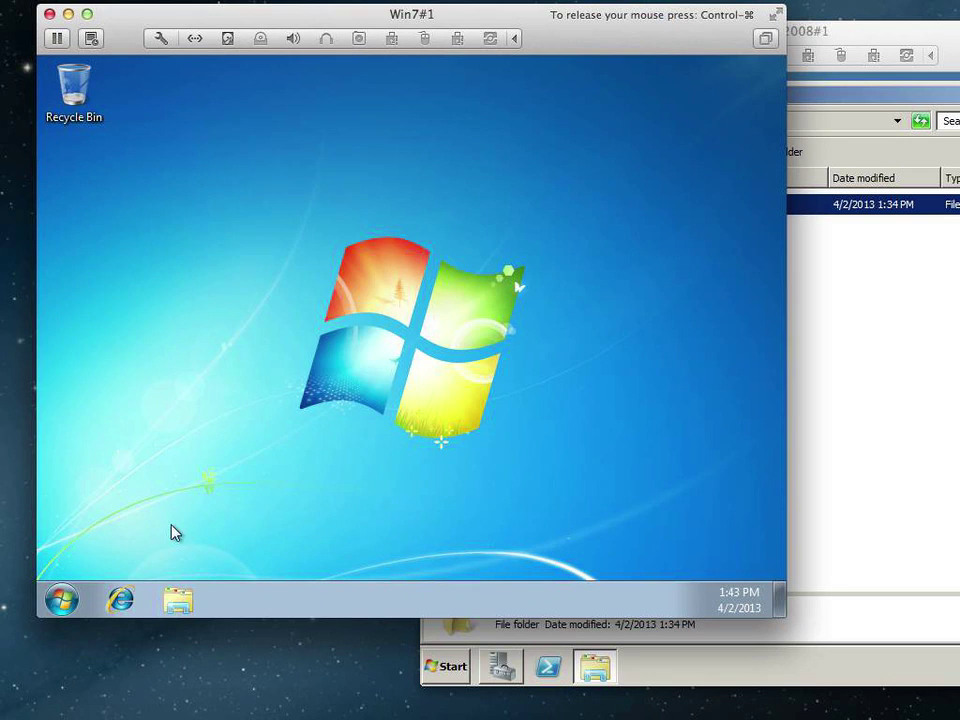
Open \\server10.holverson.prv\CustServ from Windows 7's Network view in Explorer.
click(182, 600)
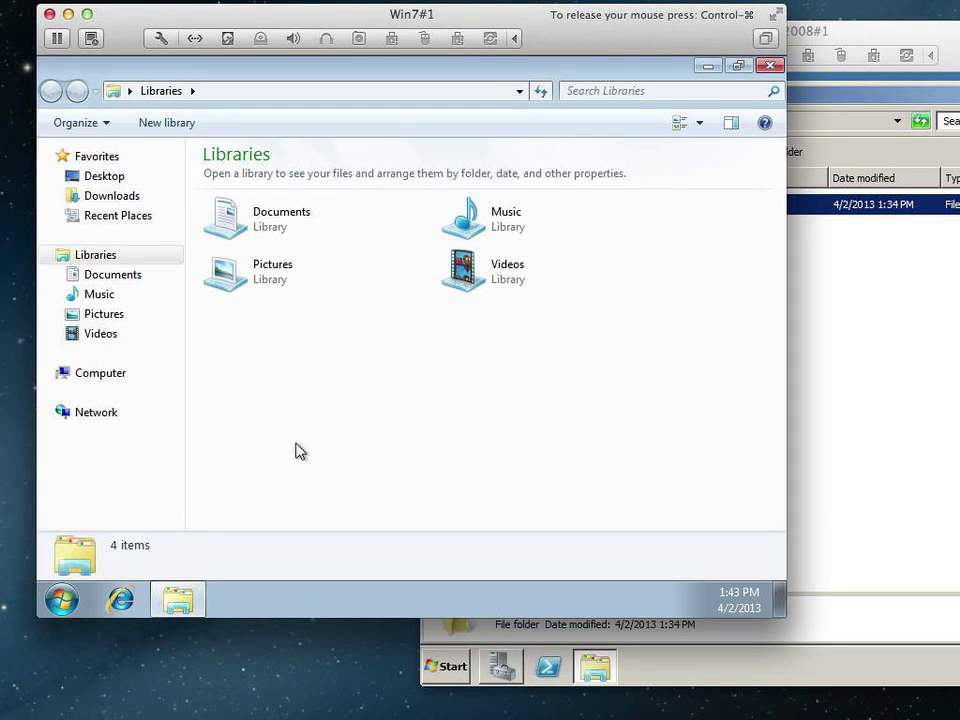
click(107, 422)
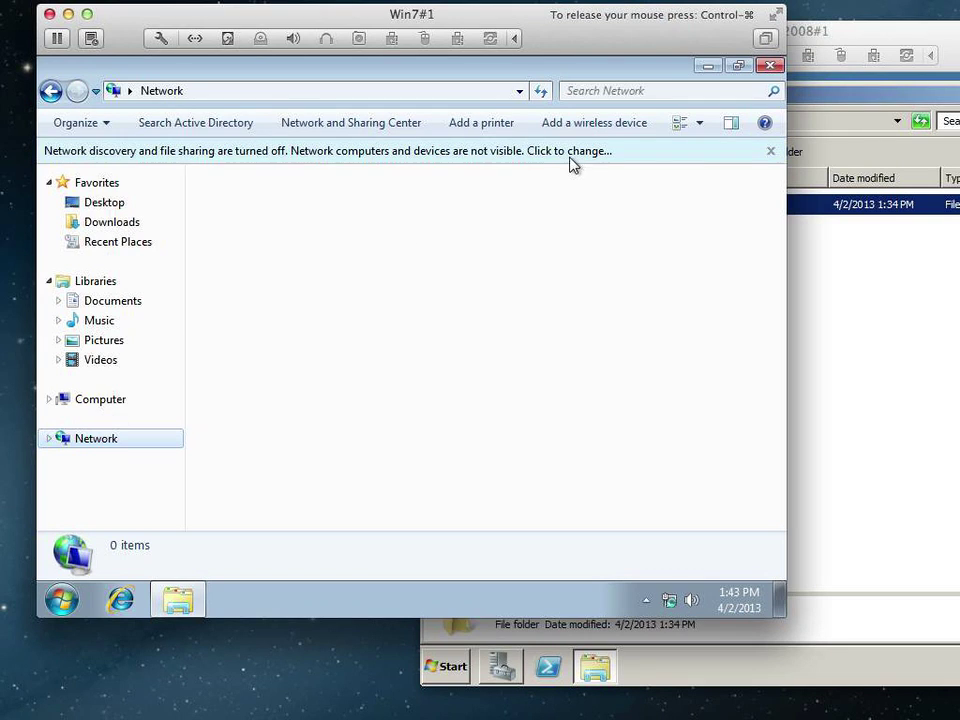
click(770, 151)
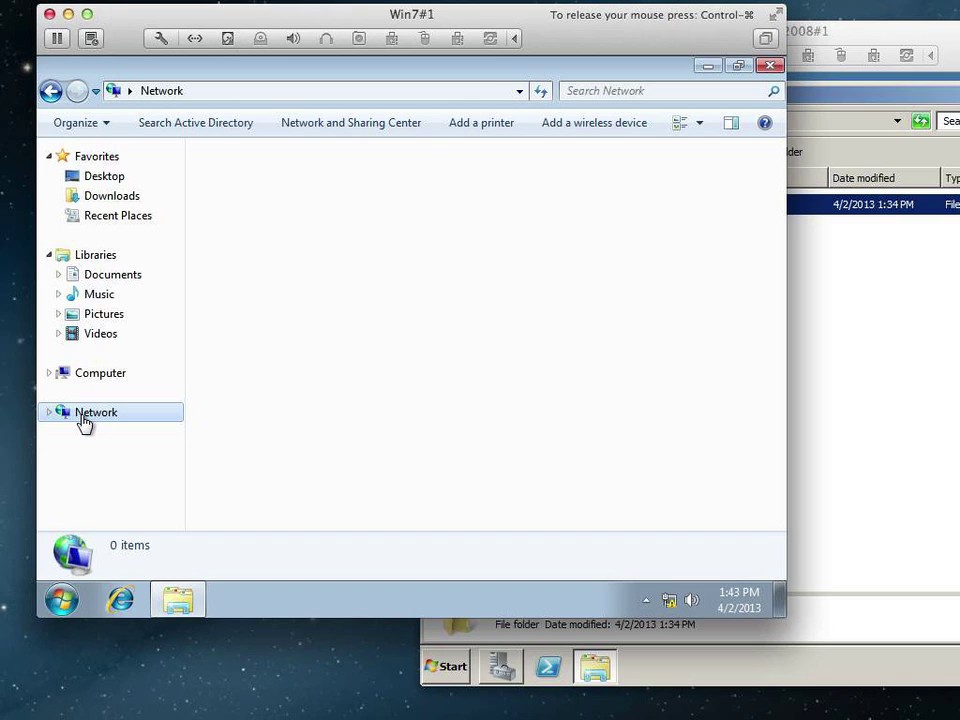
click(234, 93)
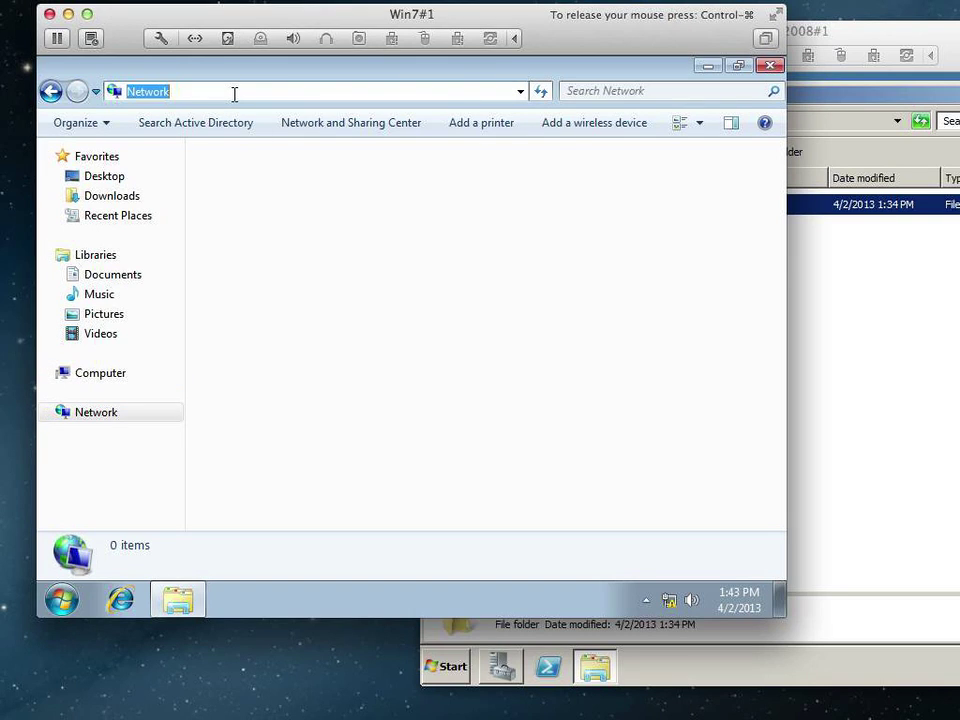
text(\\server10.holverson.prv)
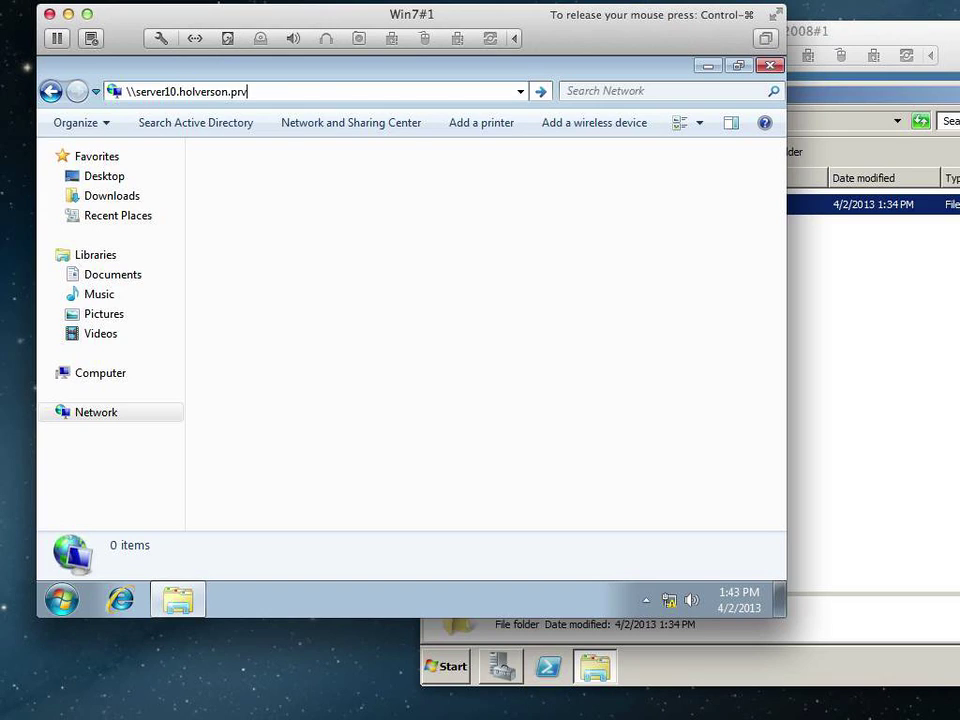
text(\)
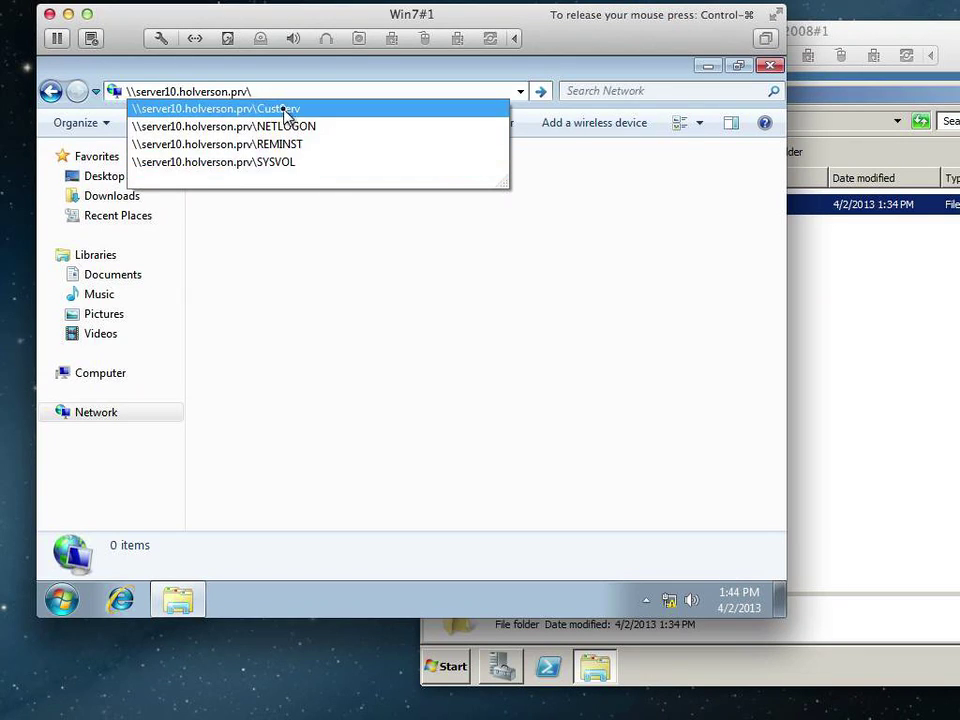
click(287, 109)
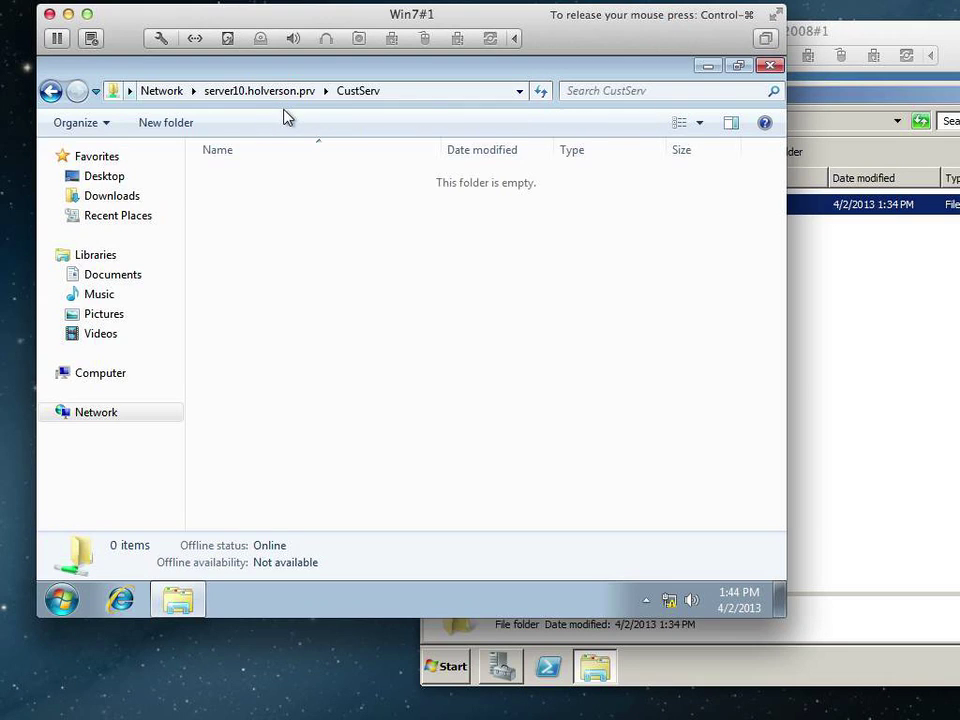
Create a New Rich Text Document in the CustServ share.
right_click(281, 213)
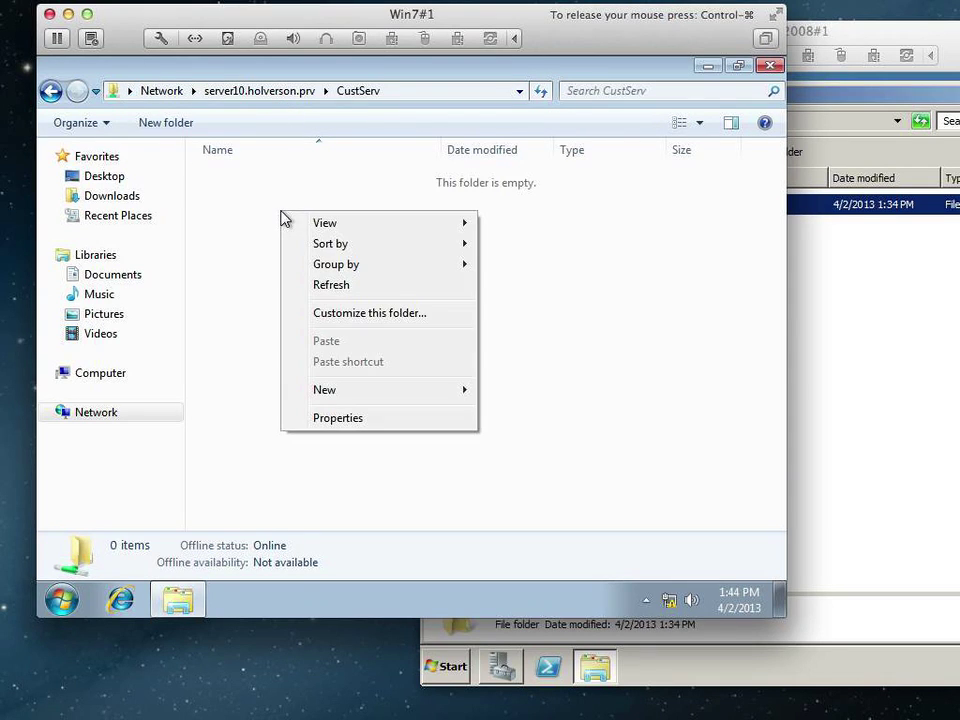
mouse_move(353, 393)
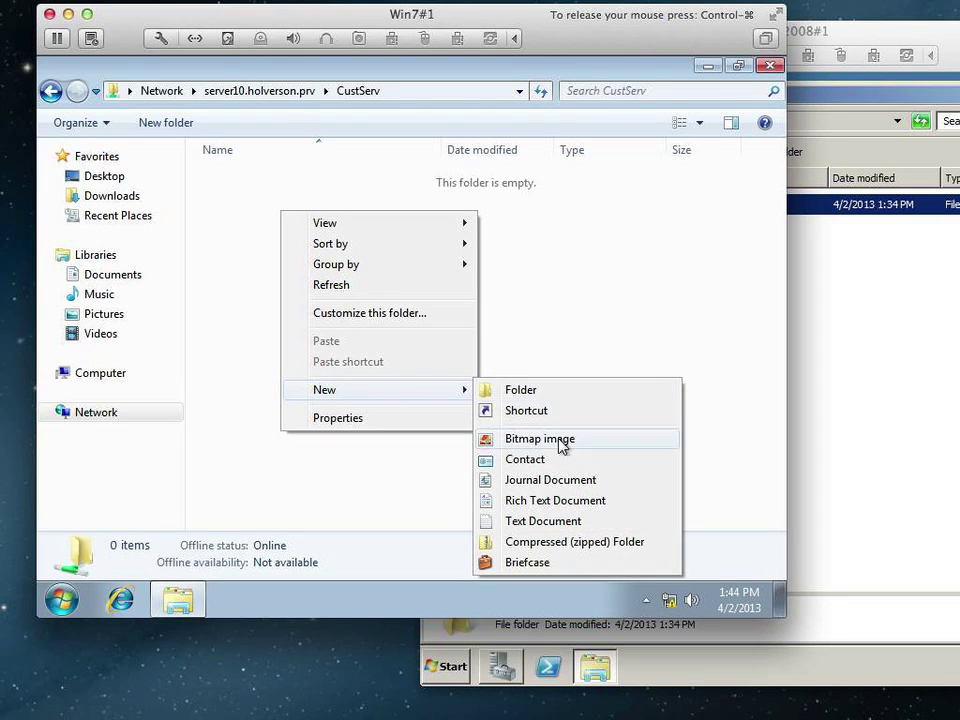
click(540, 501)
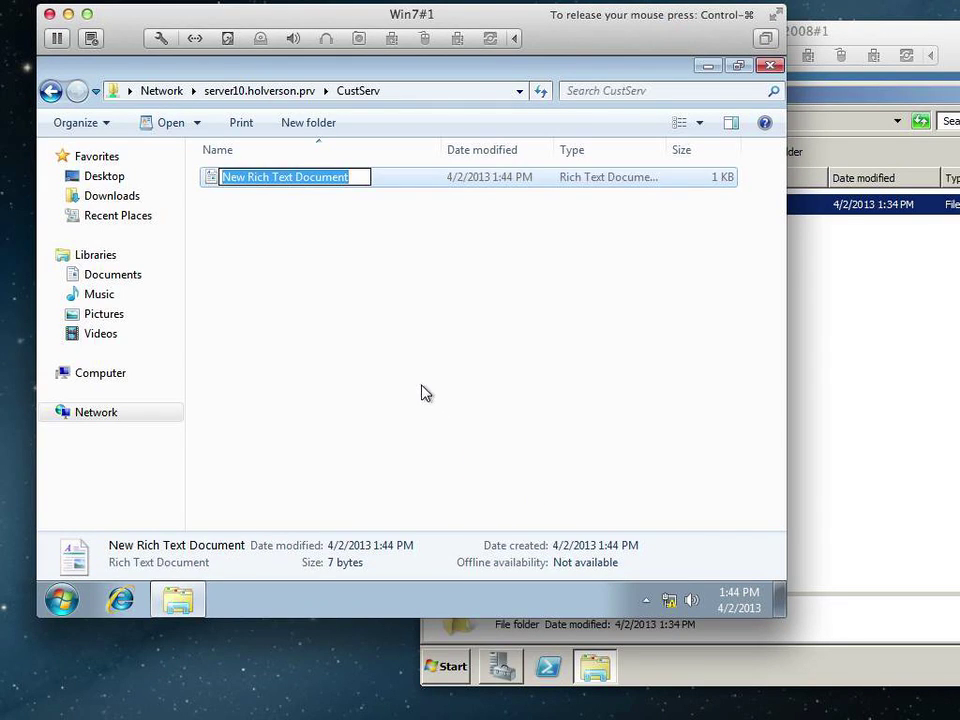
click(272, 300)
Create a New Text Document in the share beside it.
right_click(272, 297)
mouse_move(357, 478)
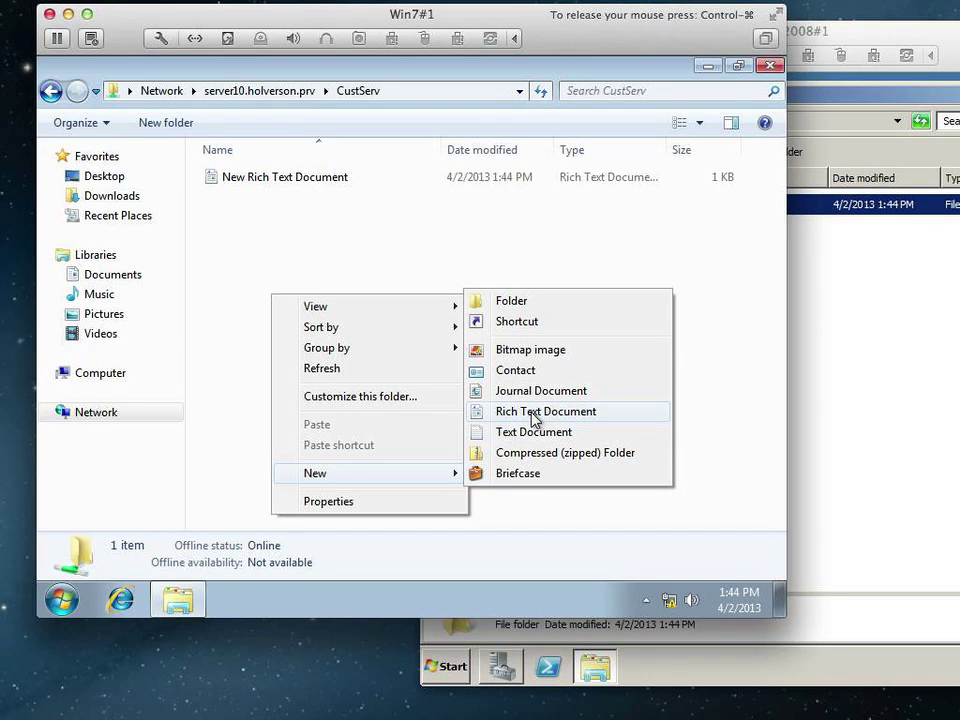
drag(532, 434, 113, 261)
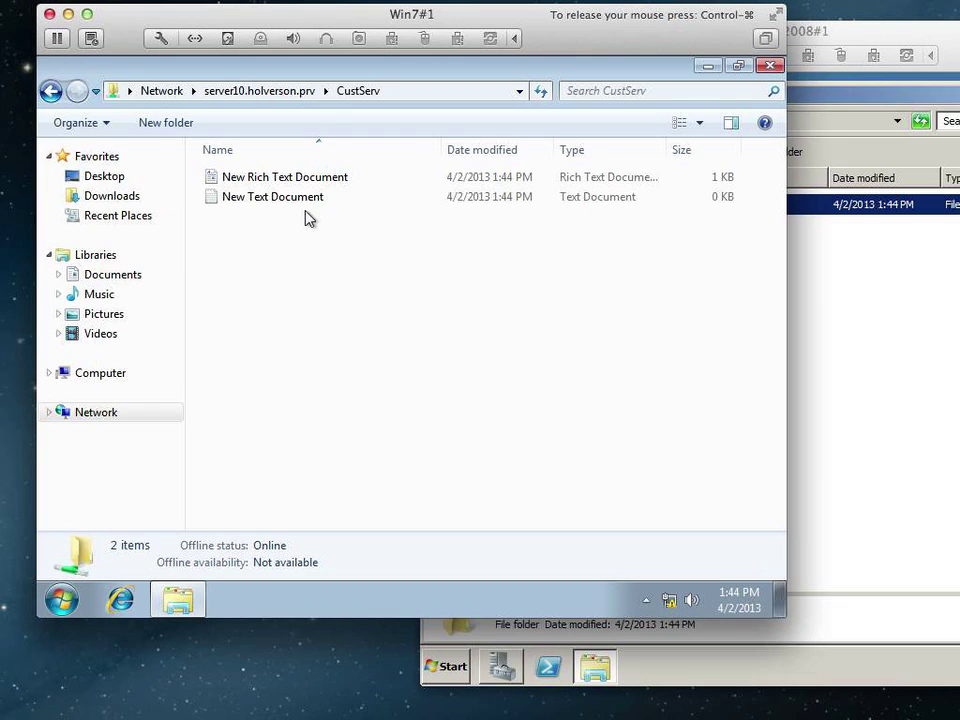
click(276, 204)
right_click(278, 203)
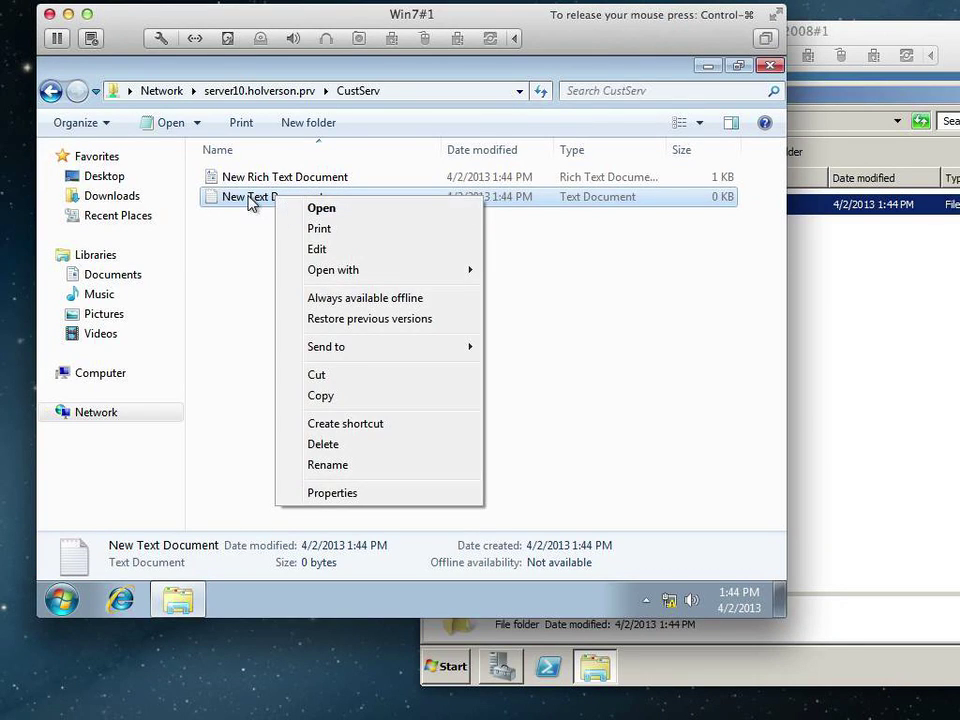
Type hello into New Text Document, save it as hello, and close Notepad.
click(249, 198)
double_click(249, 196)
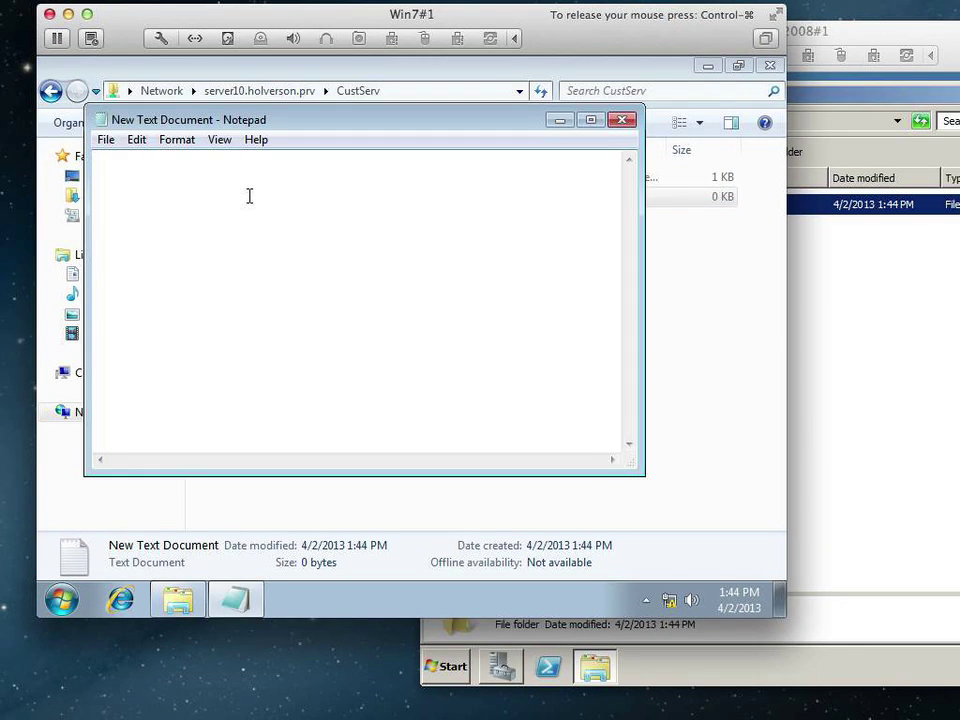
text(hello)
click(106, 140)
click(129, 224)
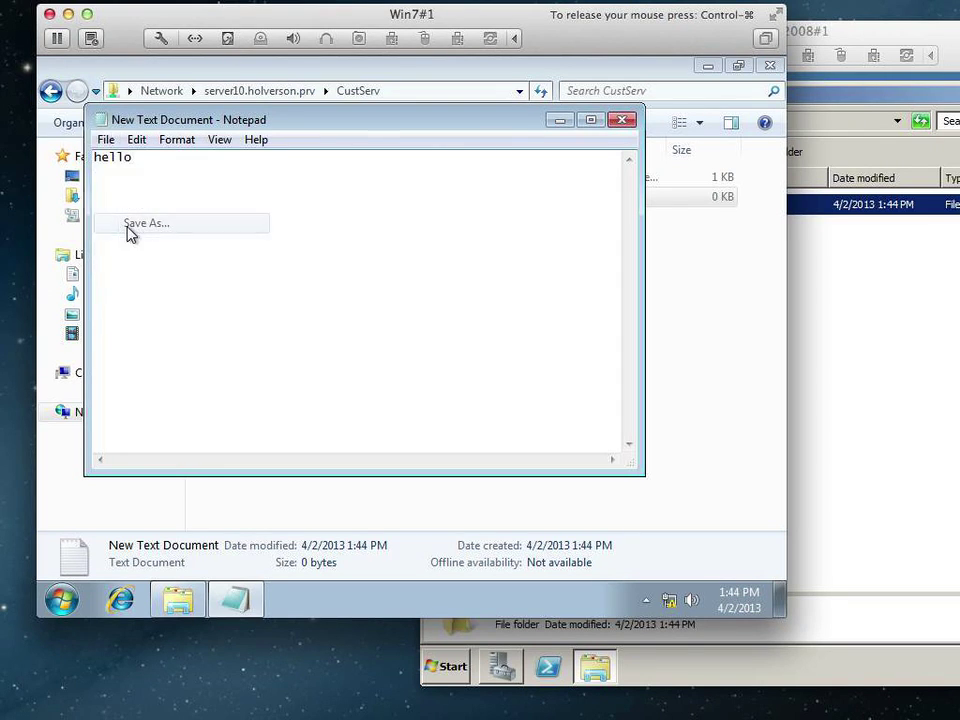
text(hello.)
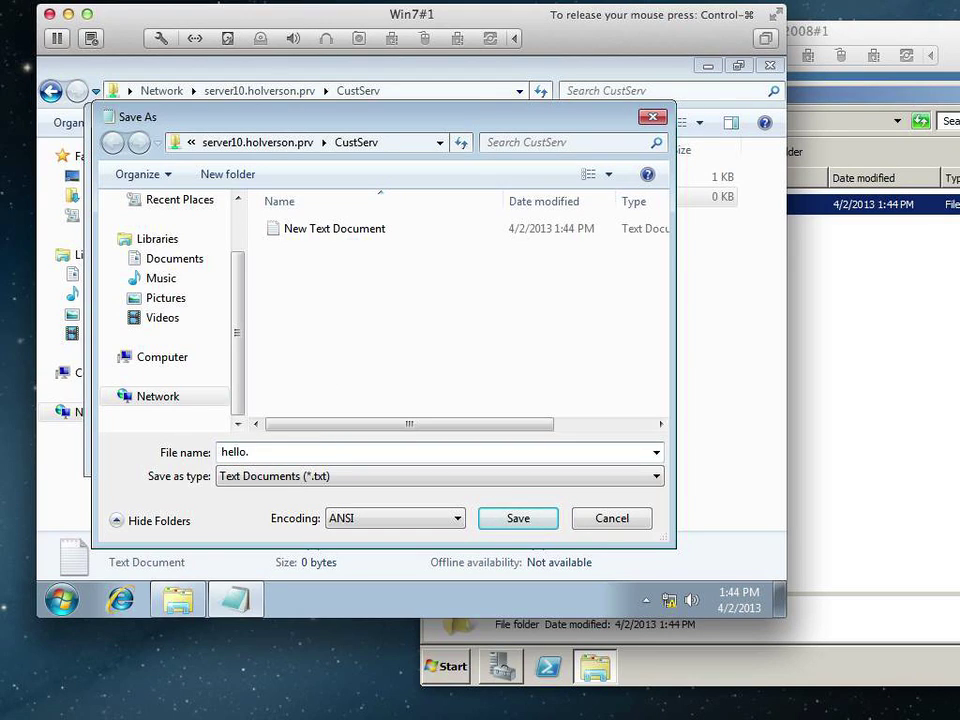
key(Return)
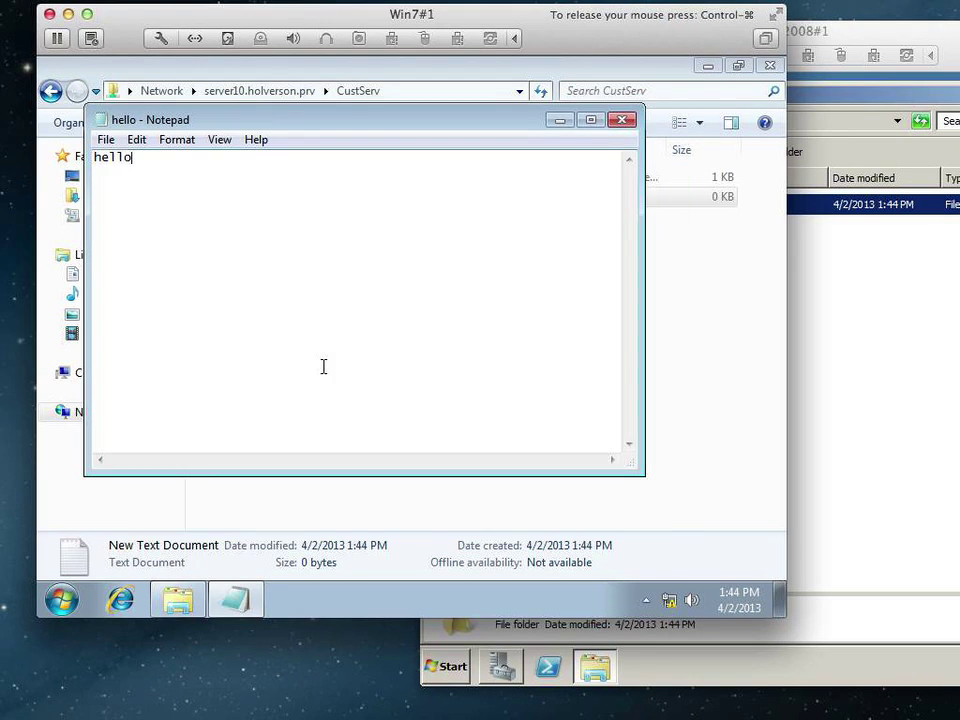
click(627, 120)
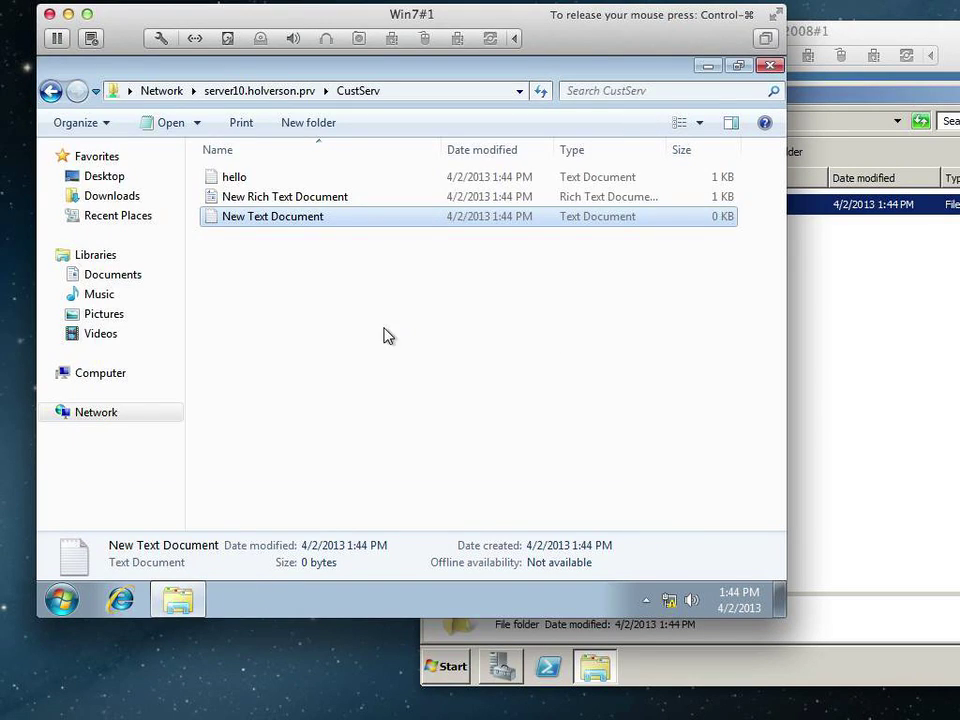
Create a 'New folder' in the CustServ share, then return to the server's DATA window.
right_click(234, 238)
mouse_move(318, 426)
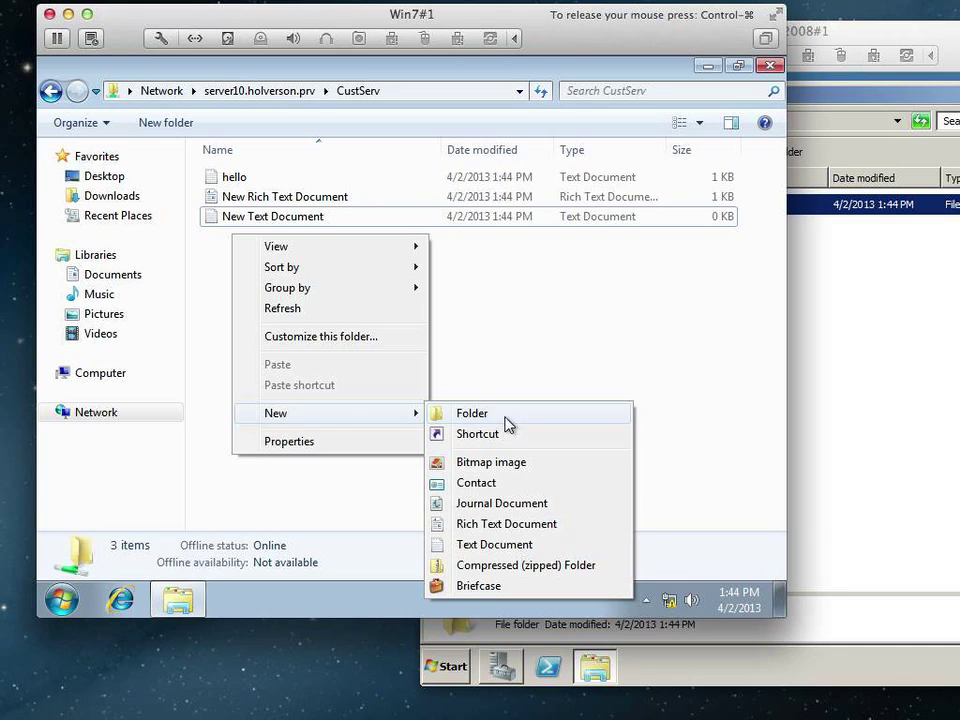
click(466, 413)
key(Return)
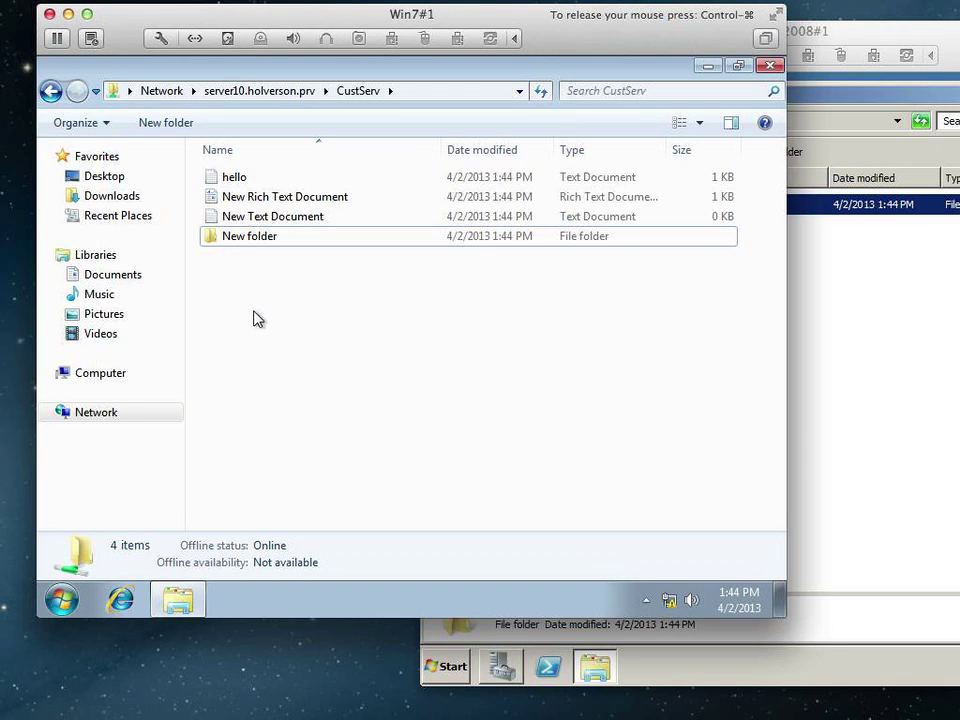
click(797, 386)
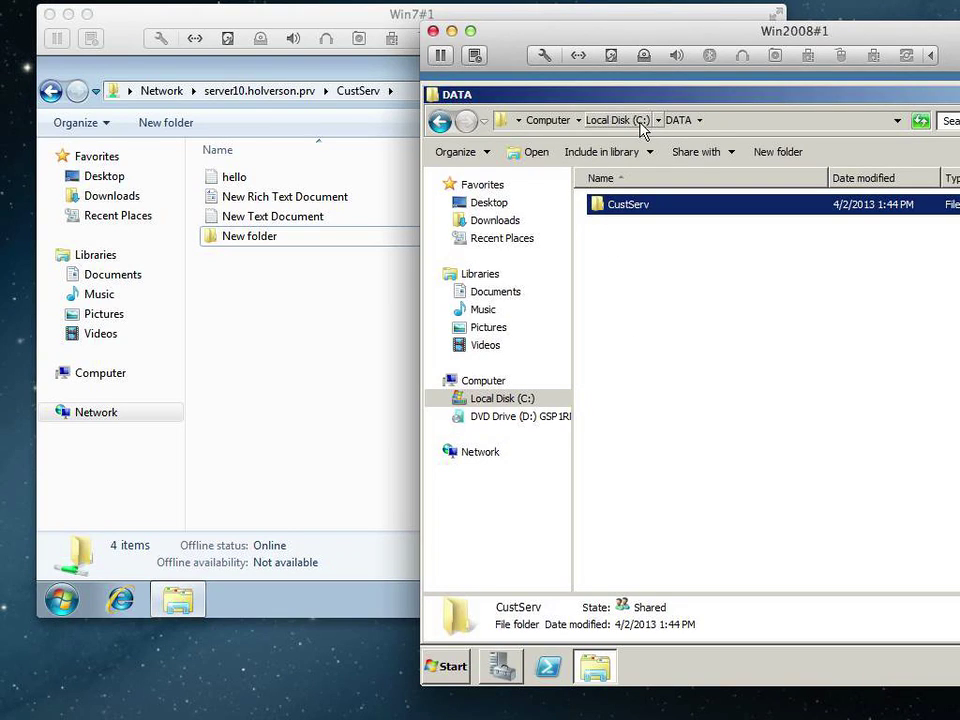
Reveal the share's full UNC path, then open C:\DATA\CustServ on the server to compare contents.
click(378, 90)
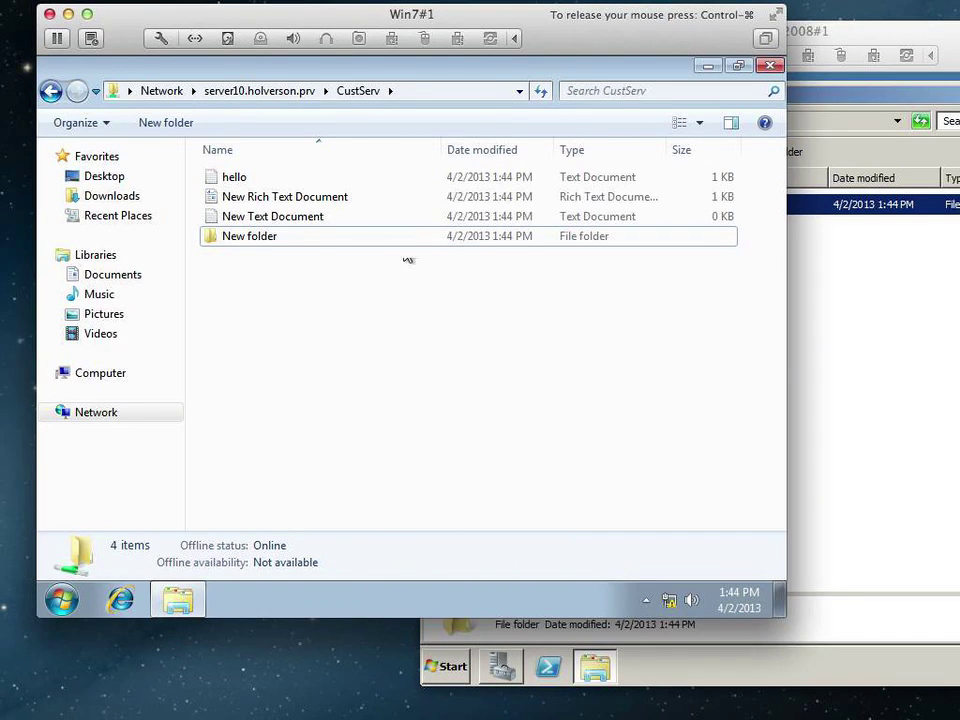
click(422, 92)
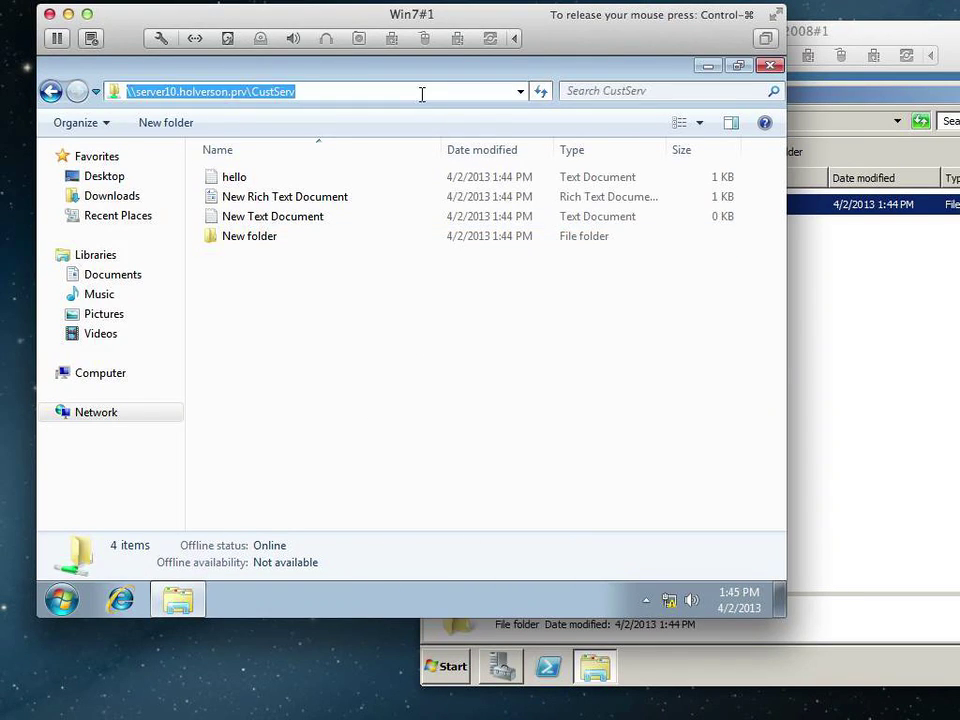
drag(866, 31, 792, 17)
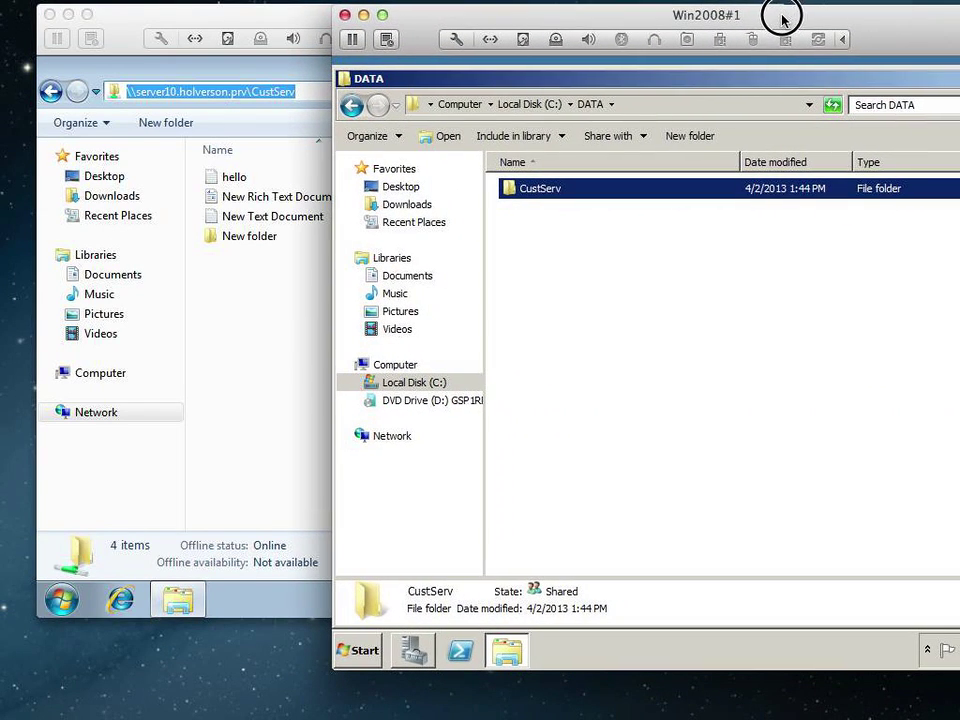
double_click(533, 196)
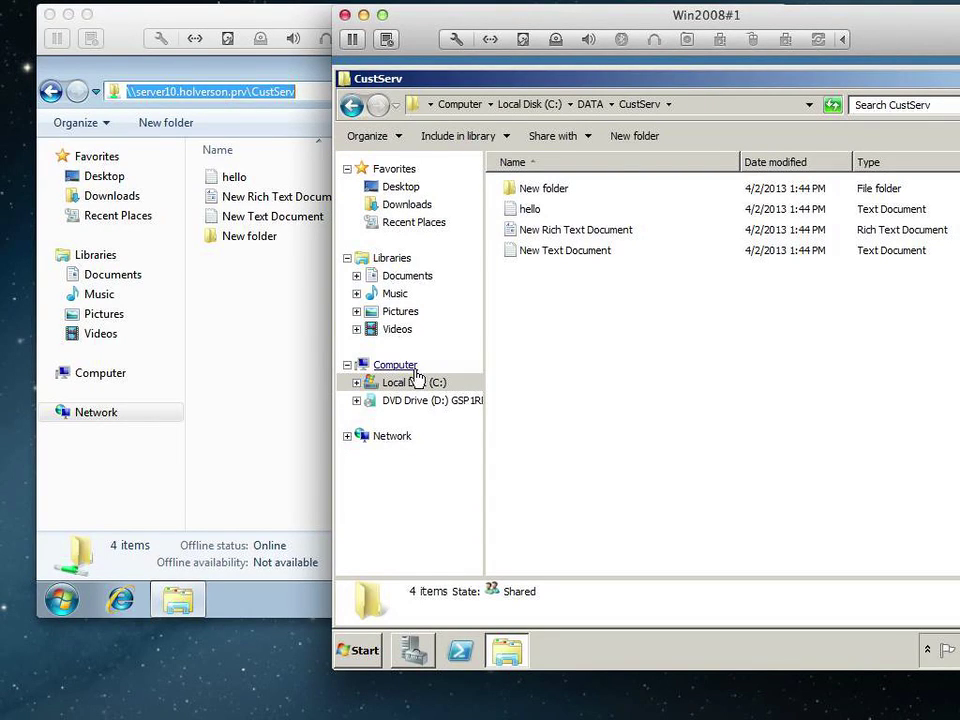
Reset the non-member user's password in Server Manager without requiring a change at next logon.
click(414, 652)
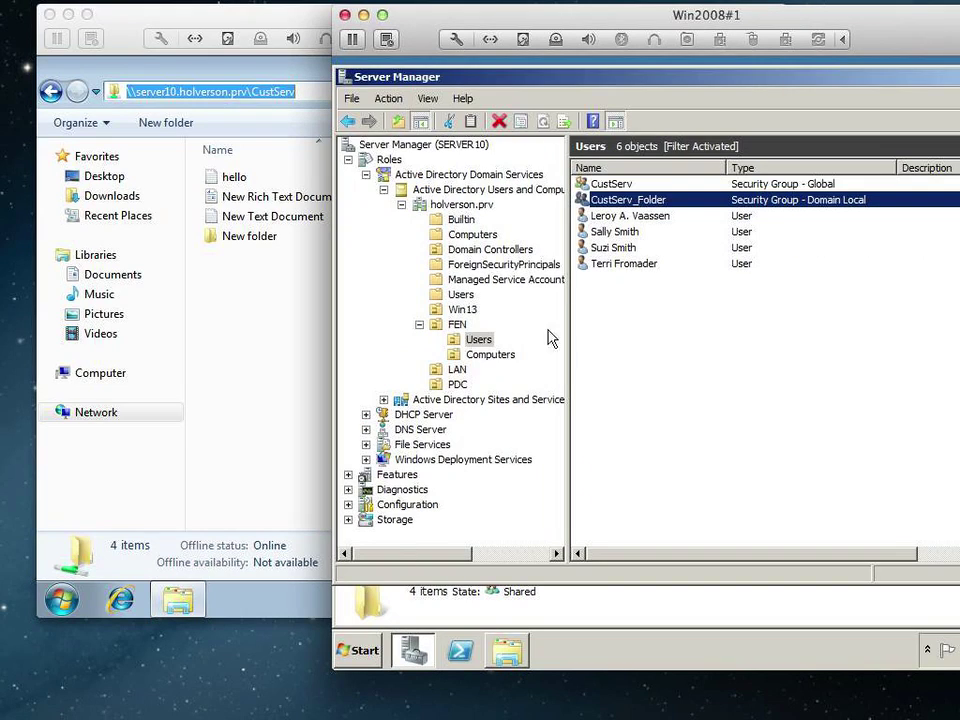
click(632, 254)
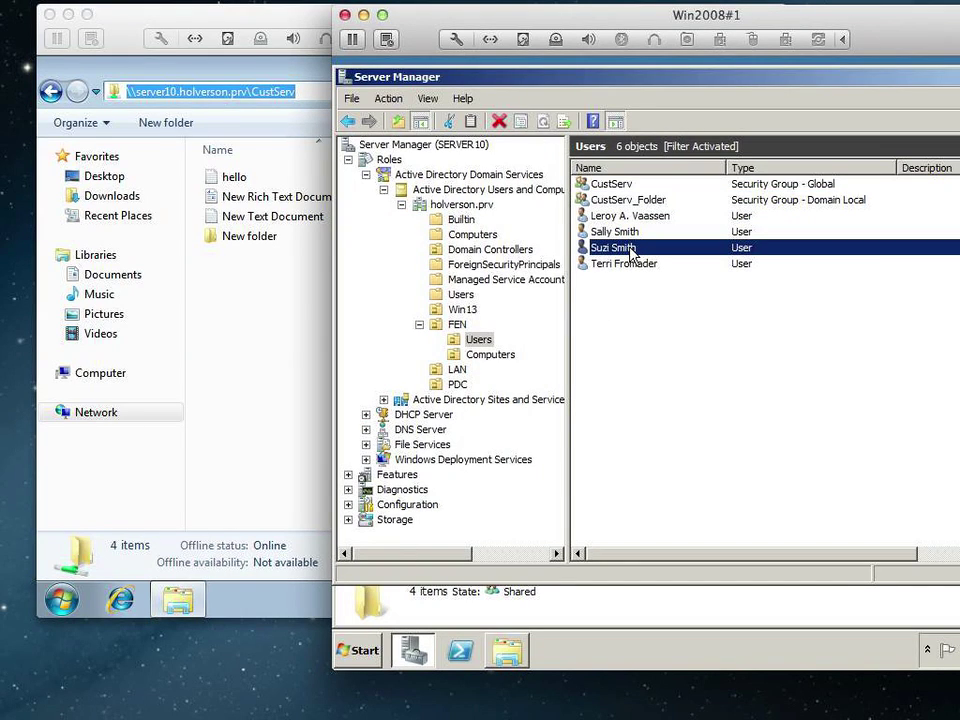
right_click(632, 254)
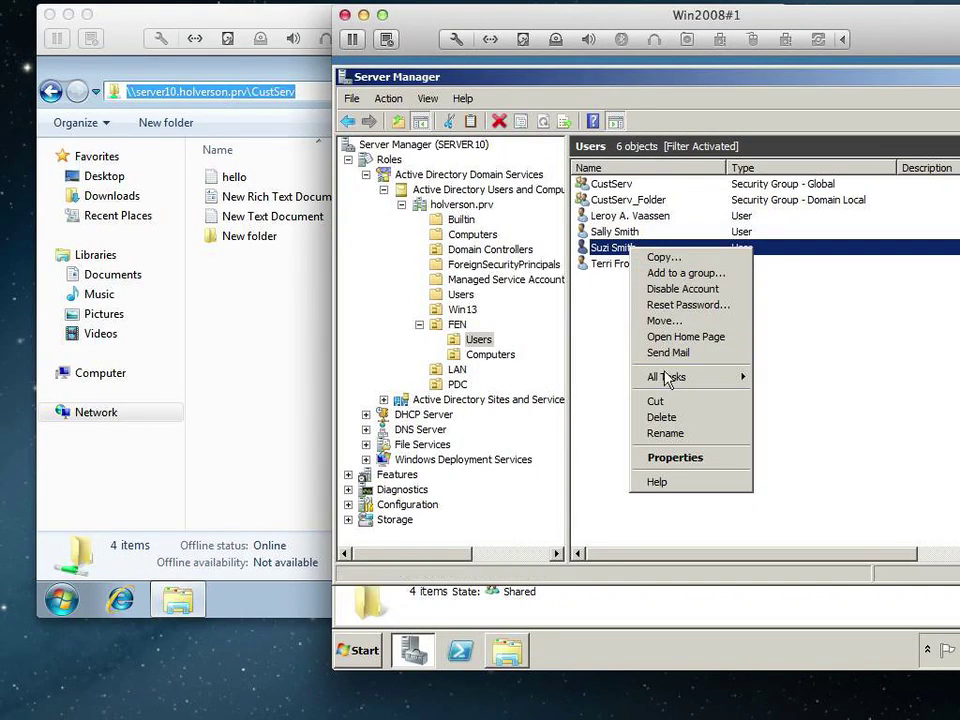
click(688, 304)
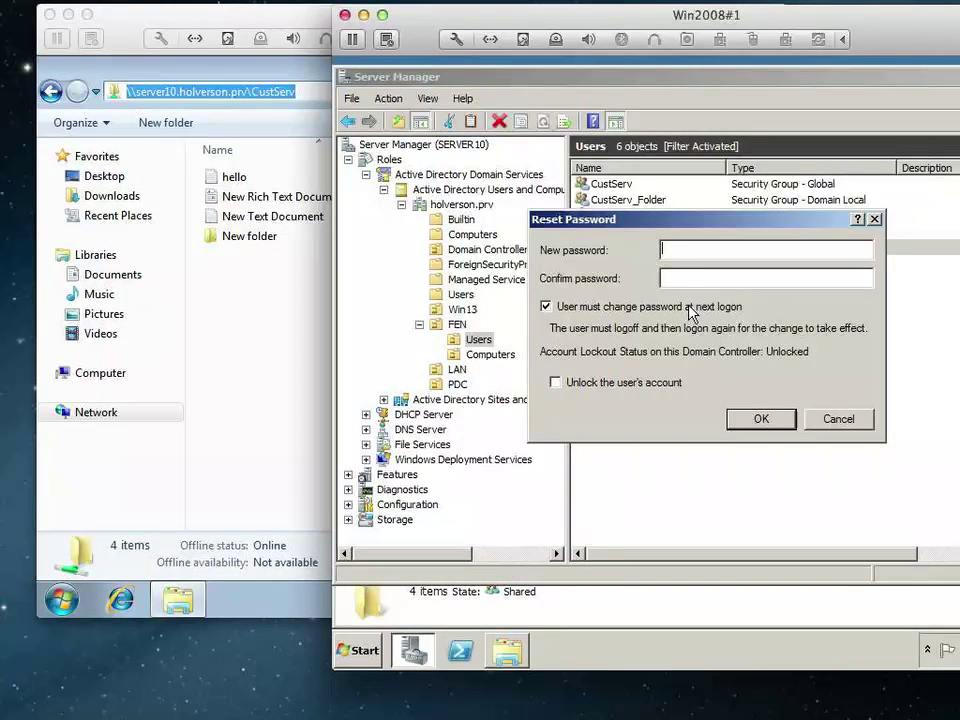
text(••••••••••••••••••••••••)
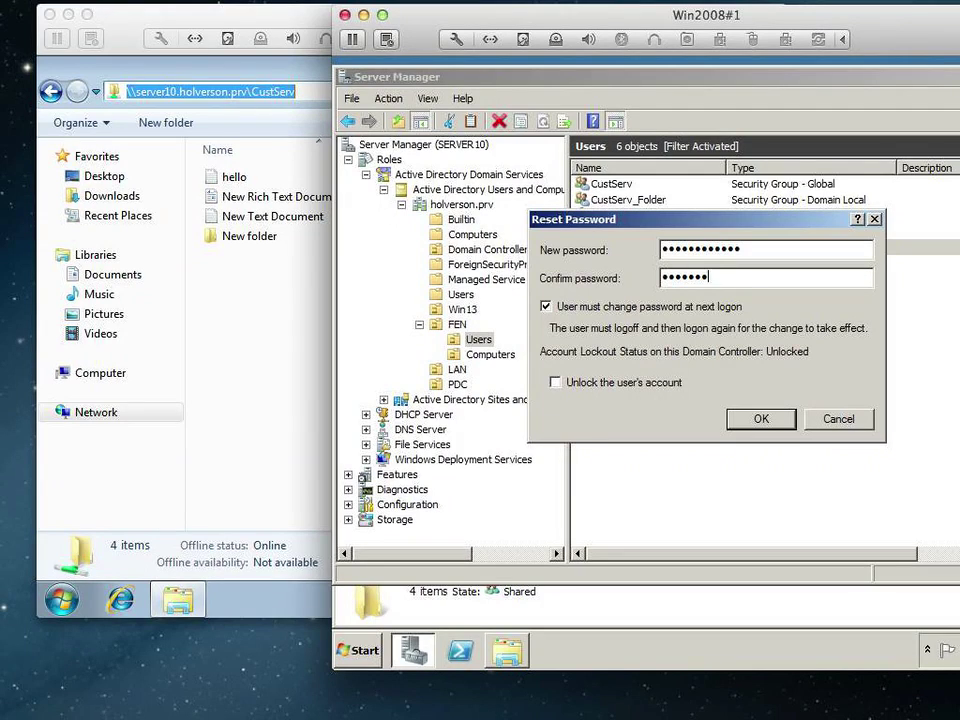
key(Tab)
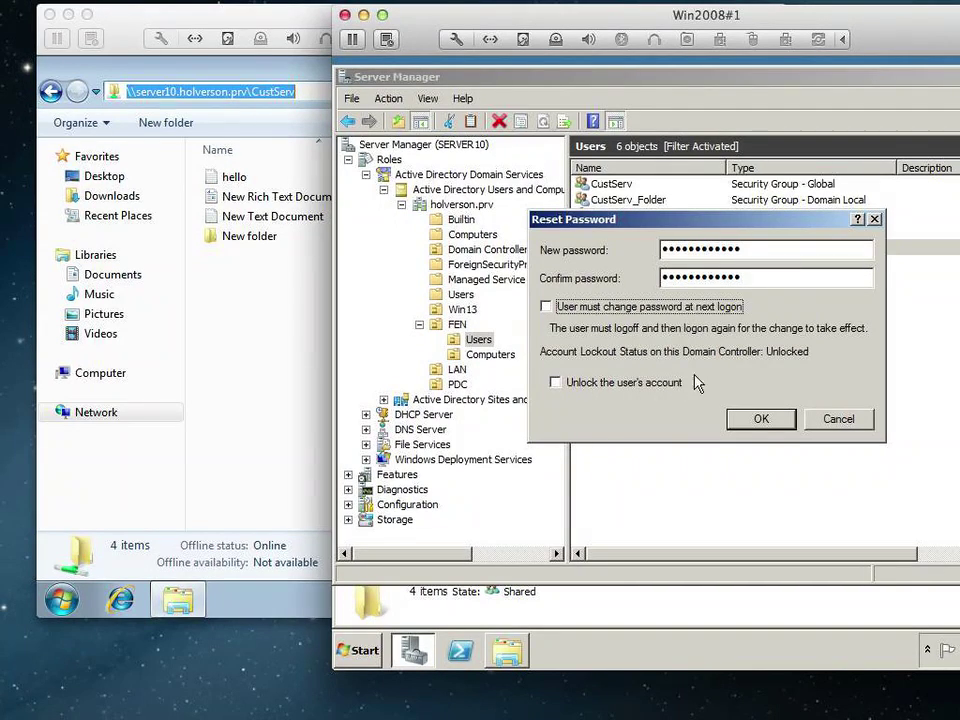
click(752, 418)
click(797, 414)
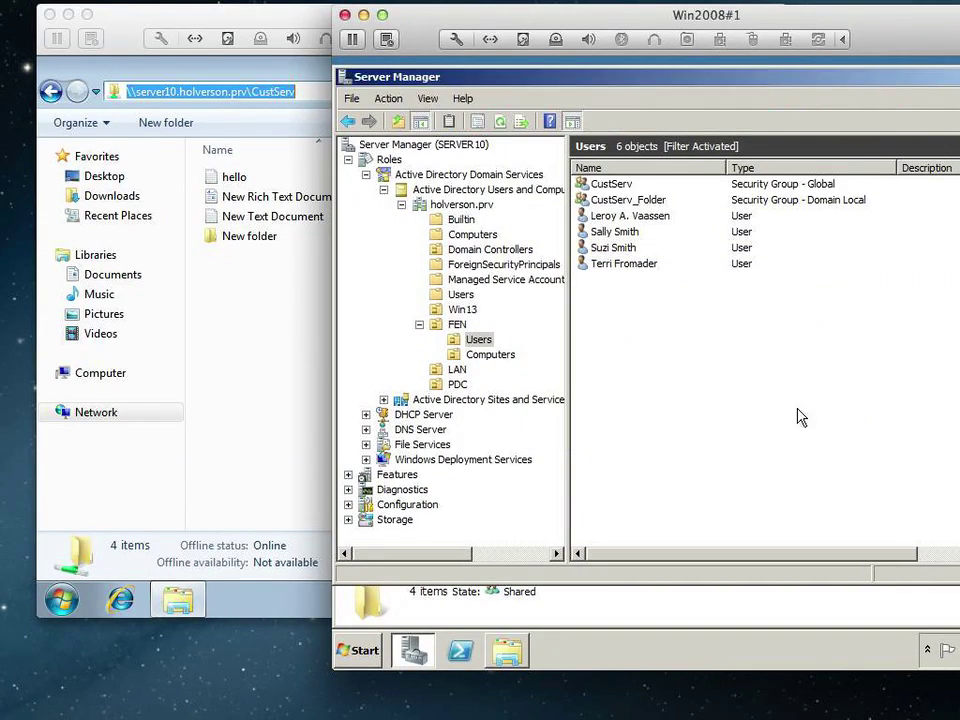
click(240, 415)
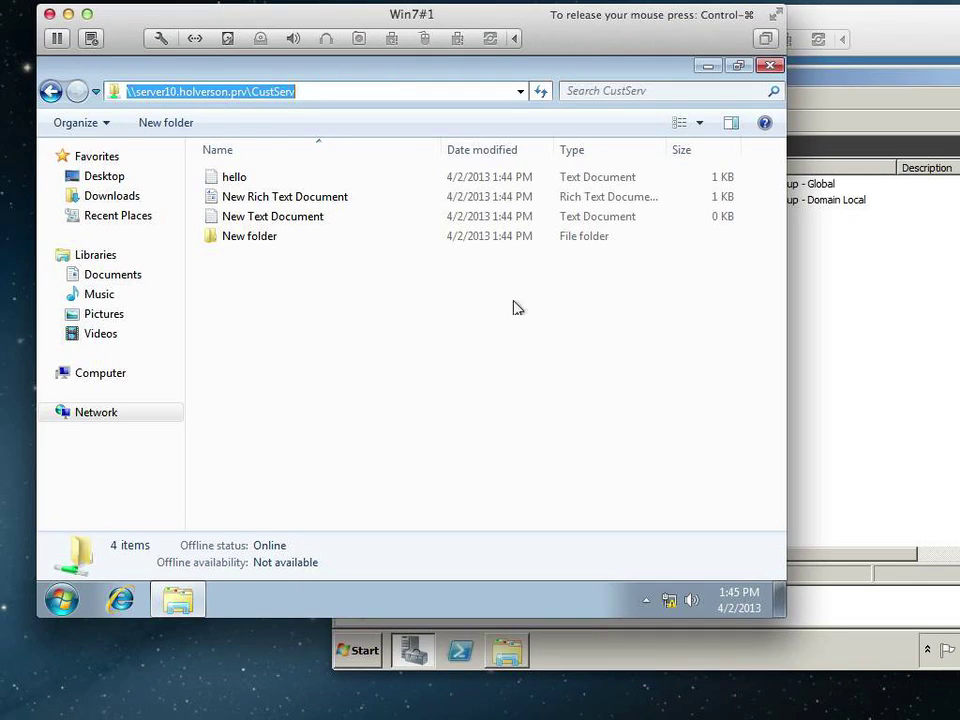
Log off the current user on Windows 7.
click(62, 600)
click(364, 551)
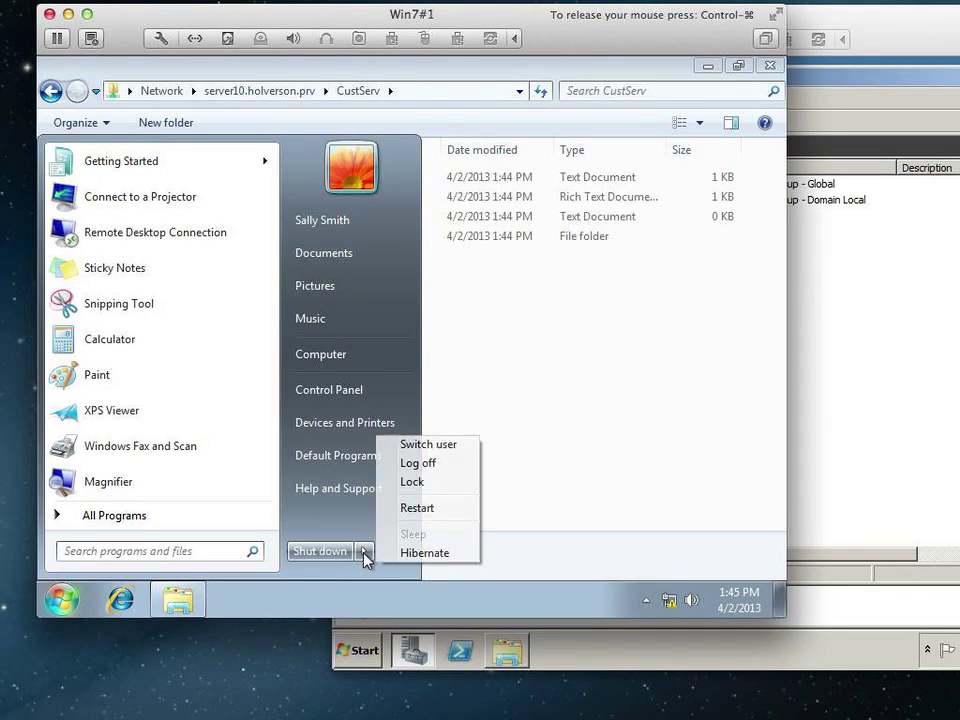
click(437, 464)
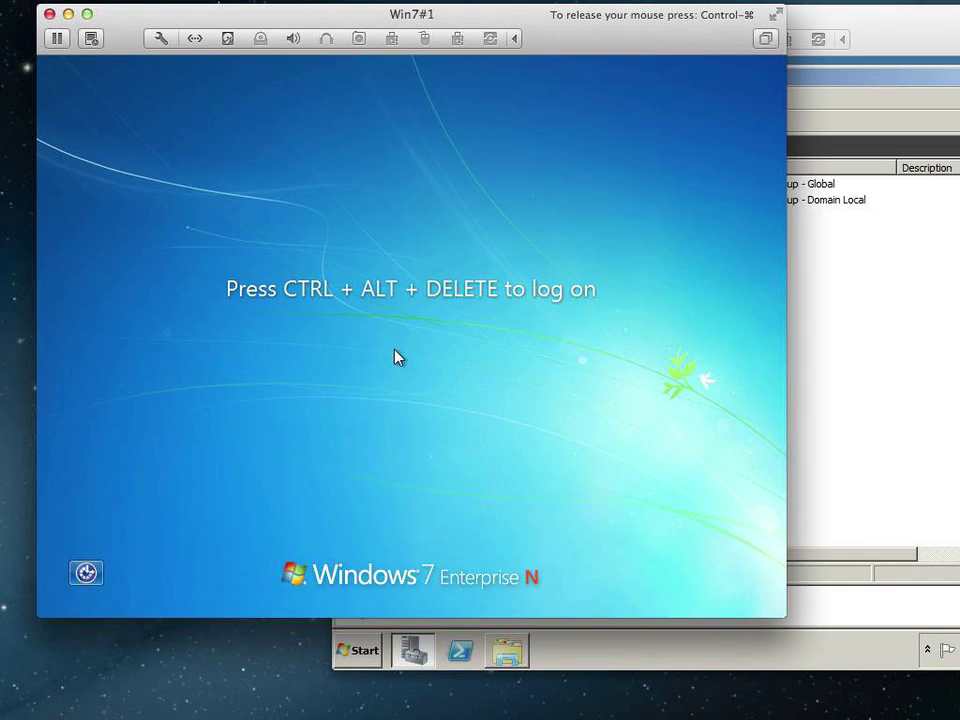
Sign in to Windows 7 as the non-member domain user with the reset password.
key(ctrl+alt+Delete)
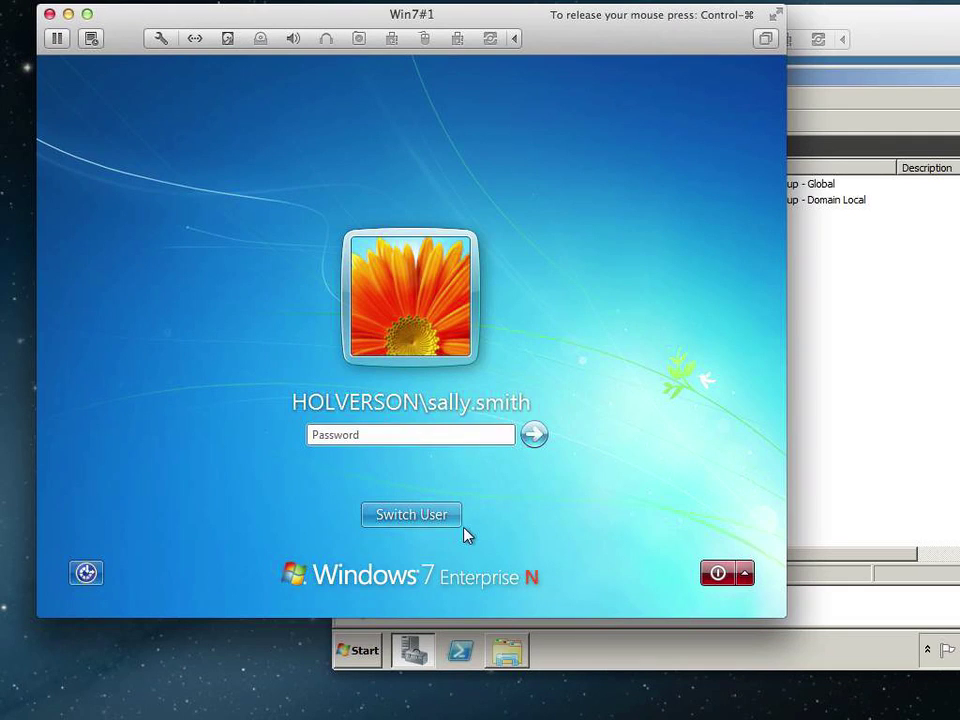
click(455, 516)
click(477, 393)
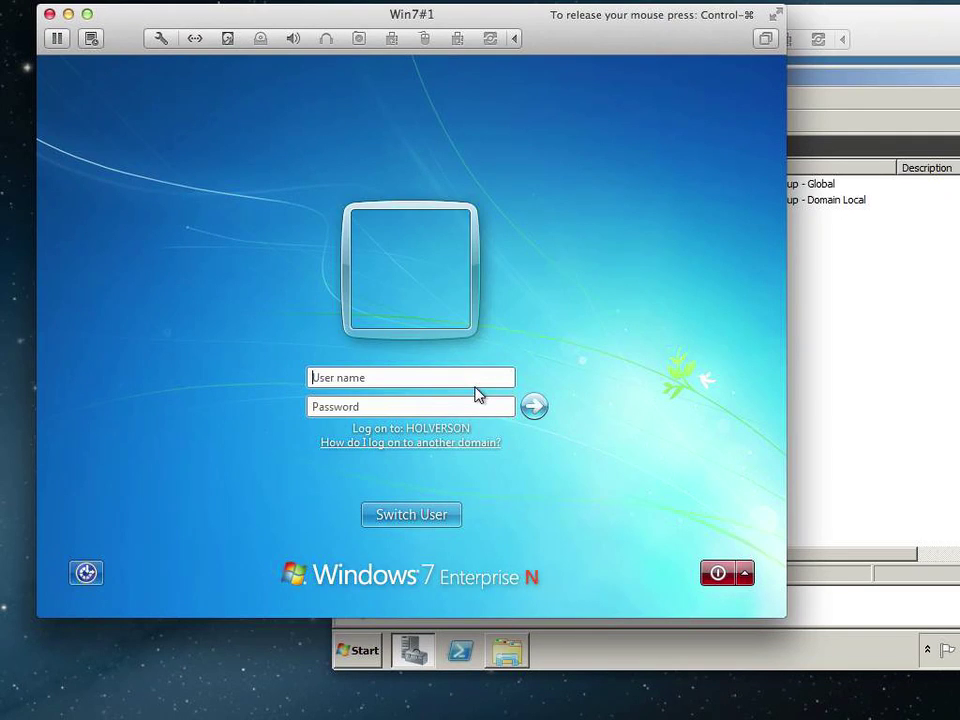
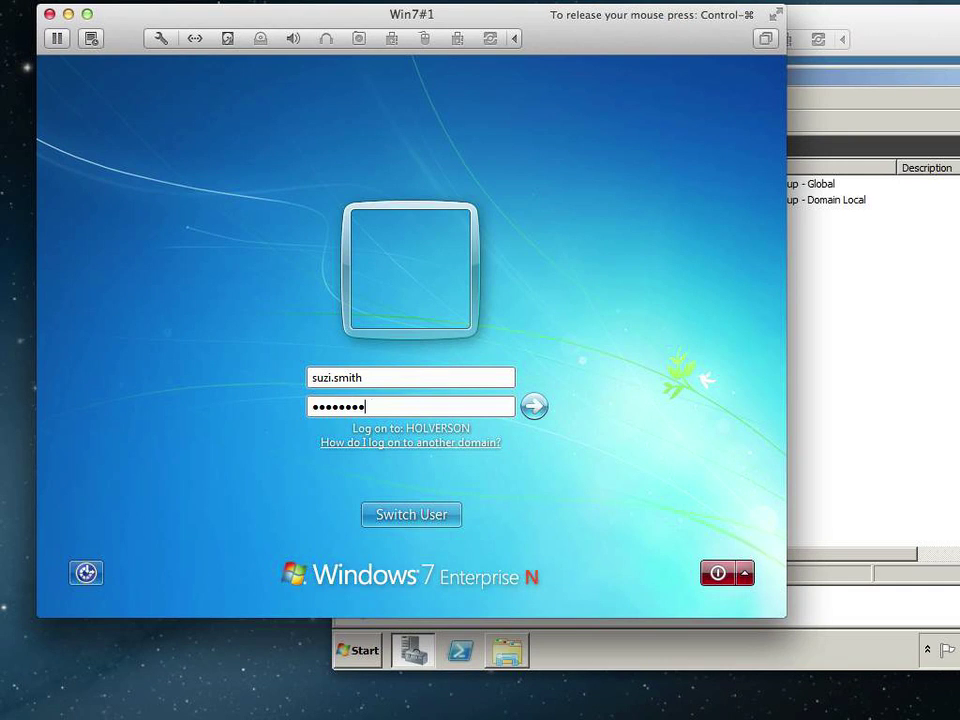
key(Return)
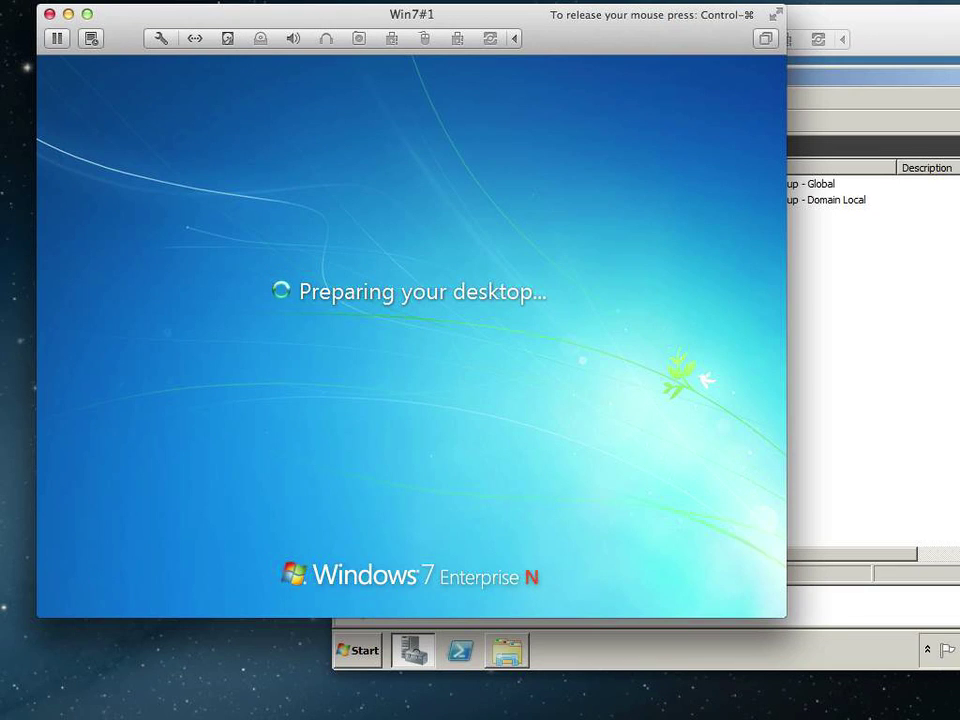
key(ctrl+super)
click(870, 409)
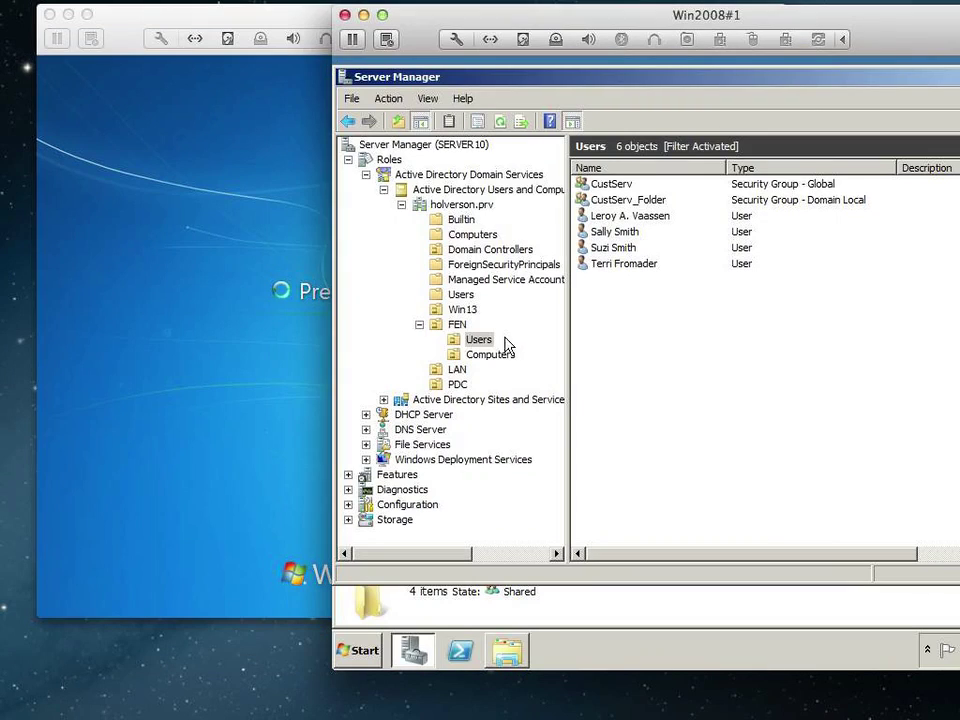
double_click(615, 250)
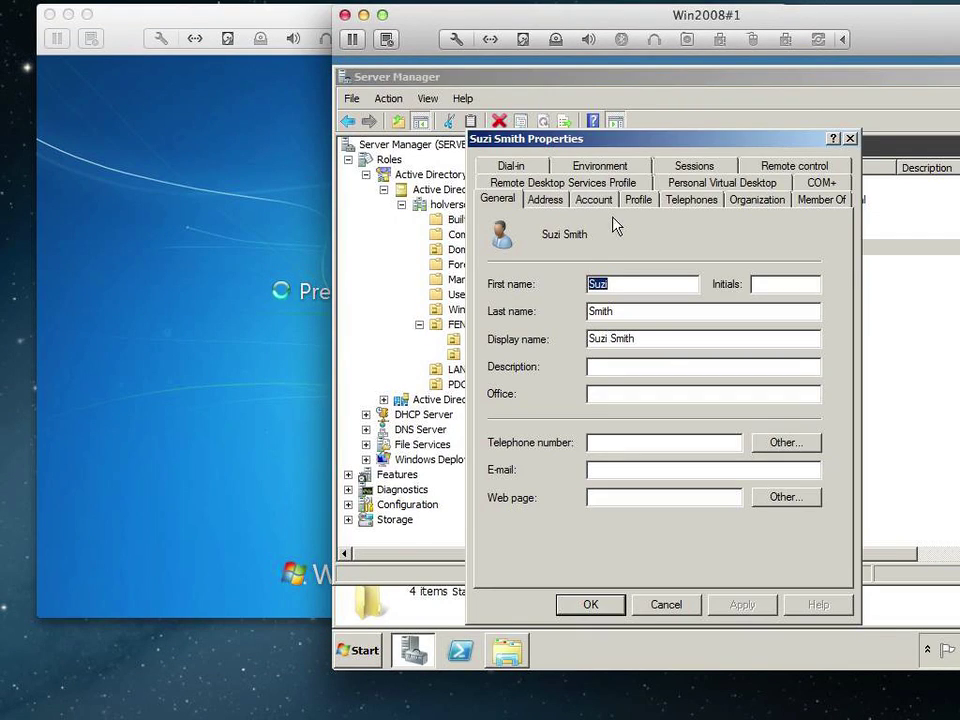
click(815, 200)
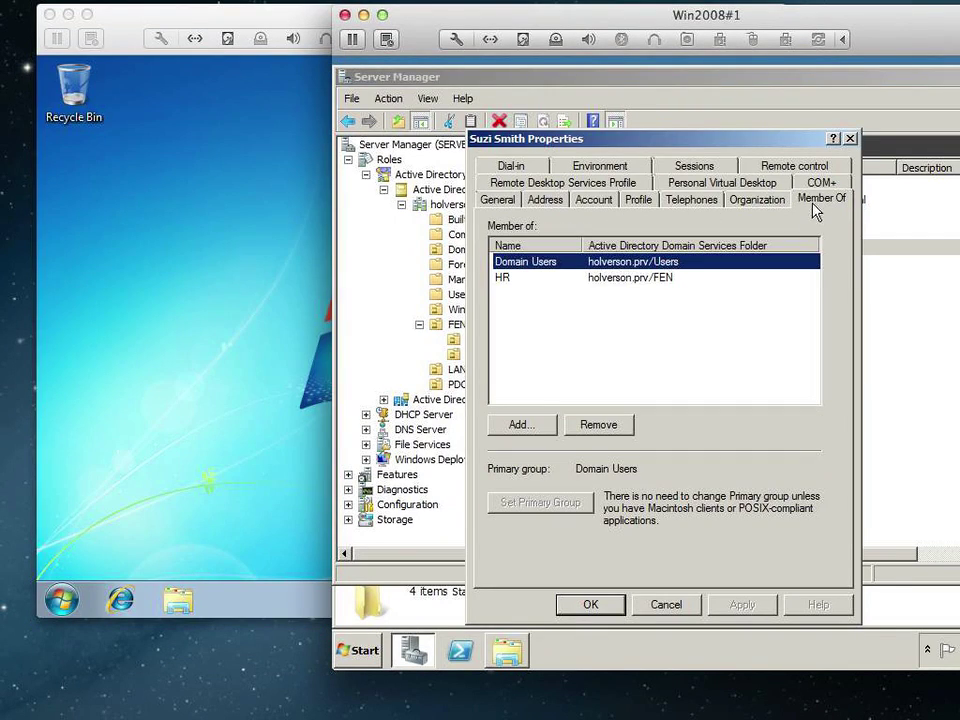
click(527, 279)
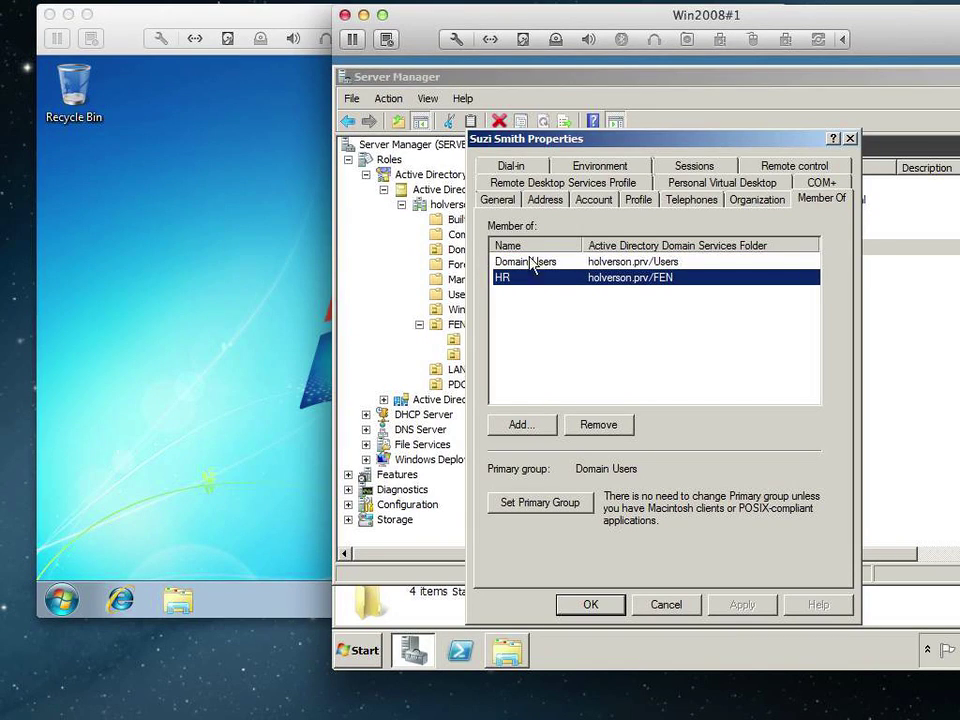
click(666, 604)
Open Windows Explorer and browse to \\server10.holverson.prv\.
click(277, 291)
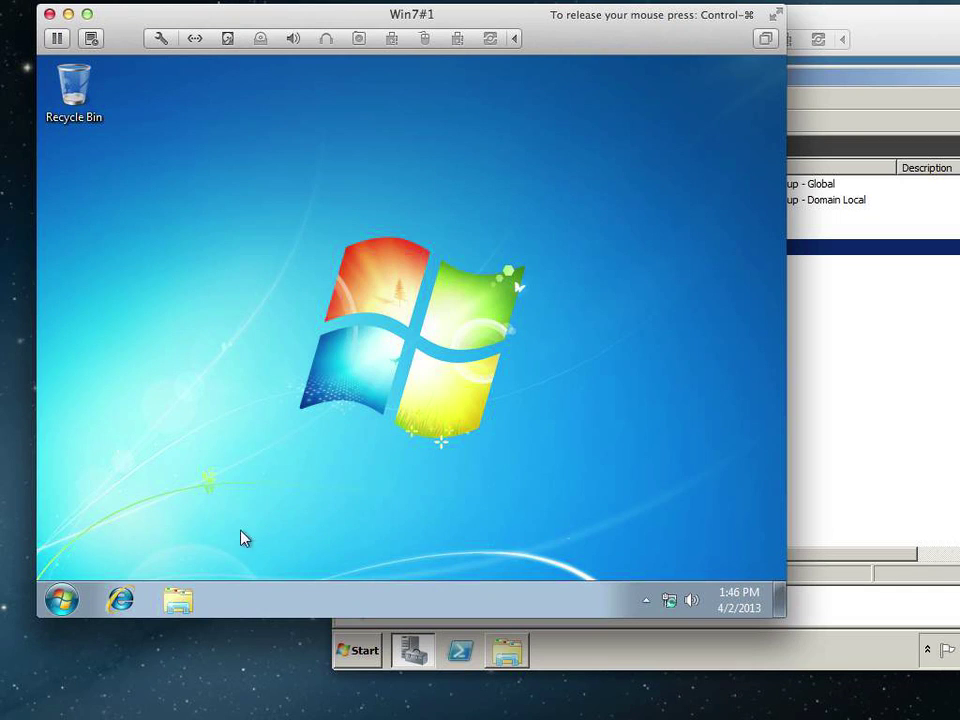
click(176, 602)
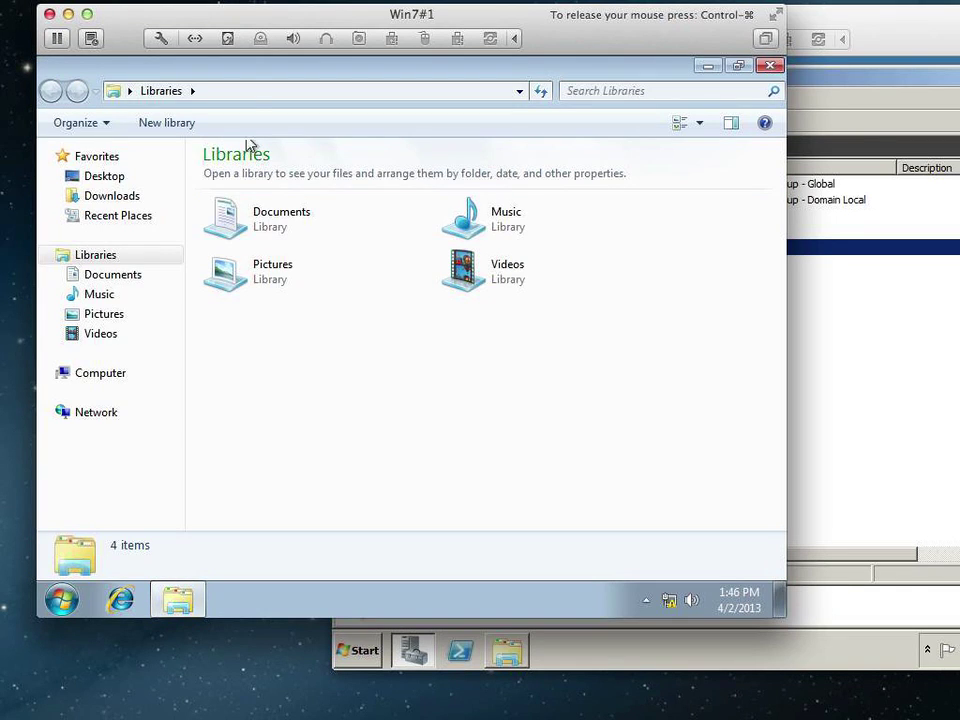
click(257, 90)
text(\\)
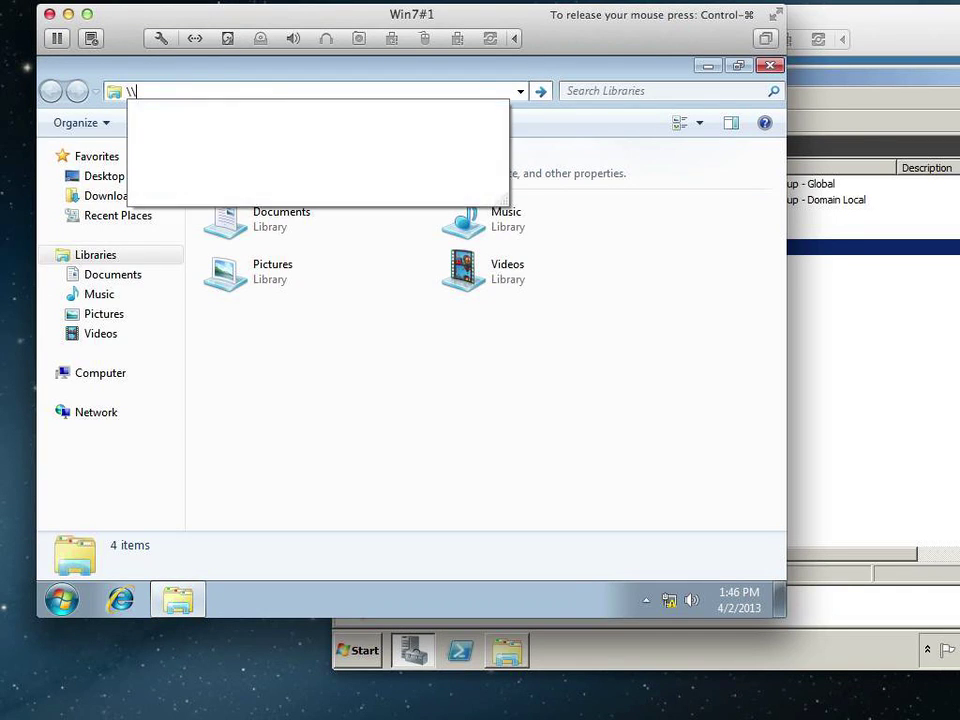
text(server10)
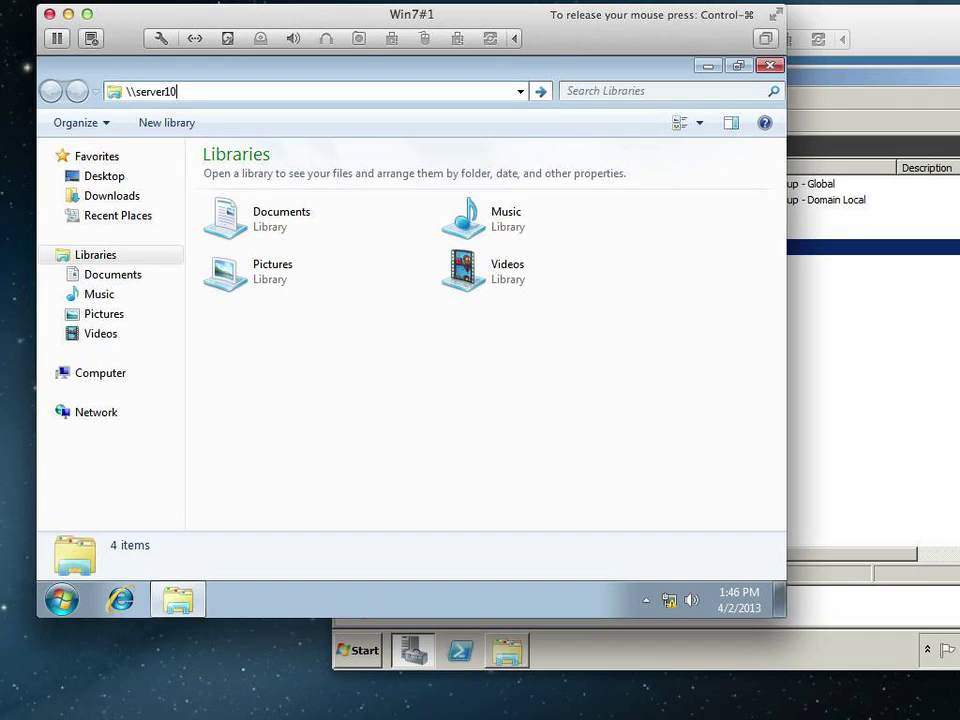
text(.holverson.prv\)
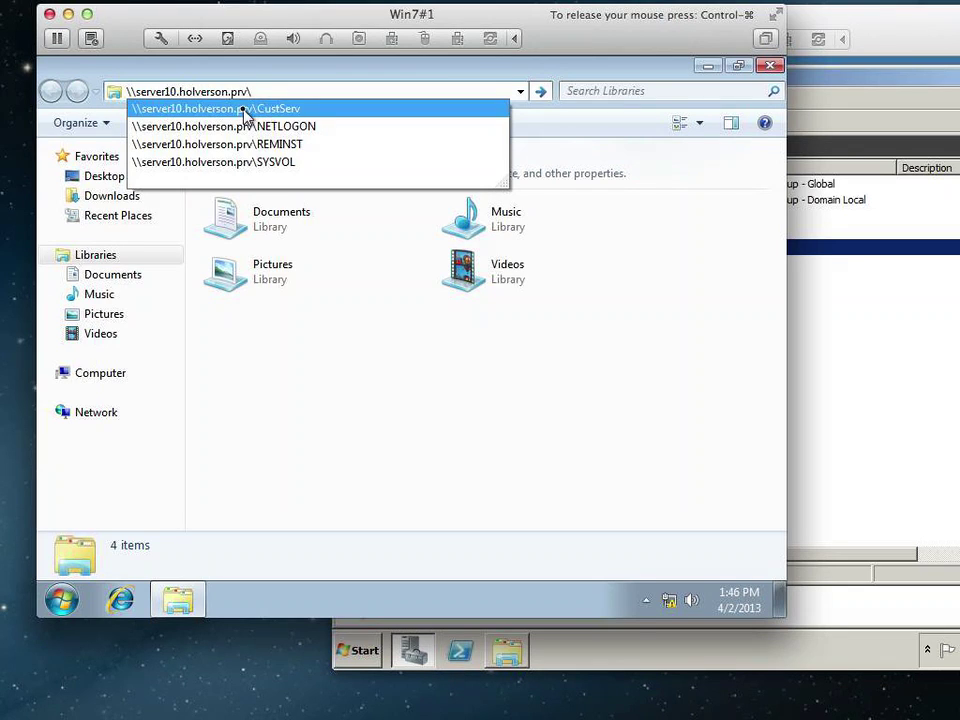
Try the CustServ share, dismiss the access-denied error, and begin entering \\server10\.
click(245, 109)
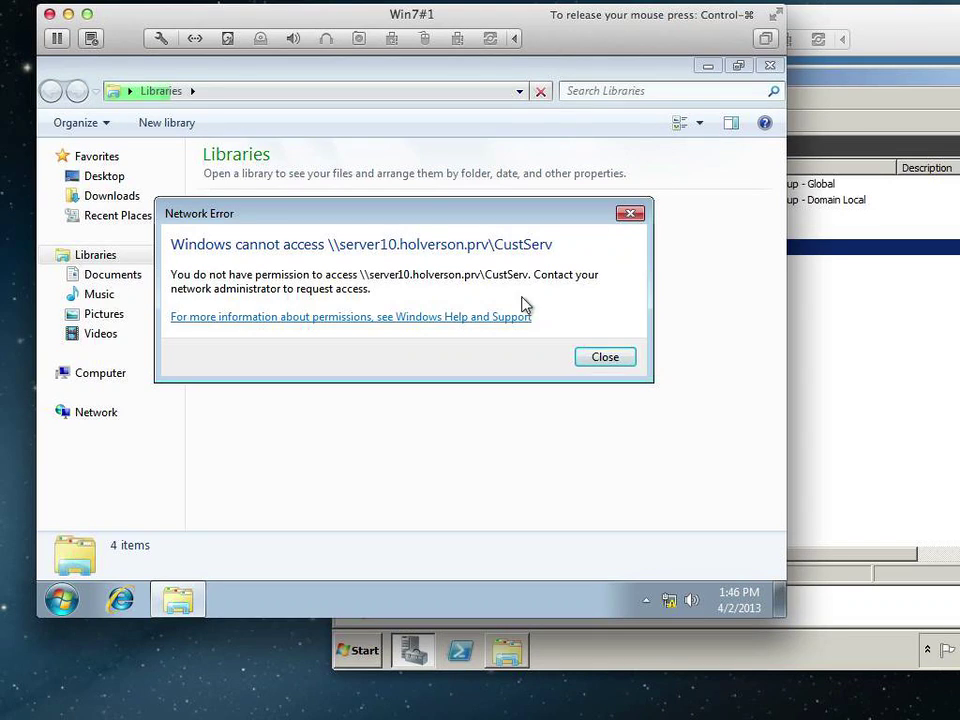
click(614, 357)
click(232, 91)
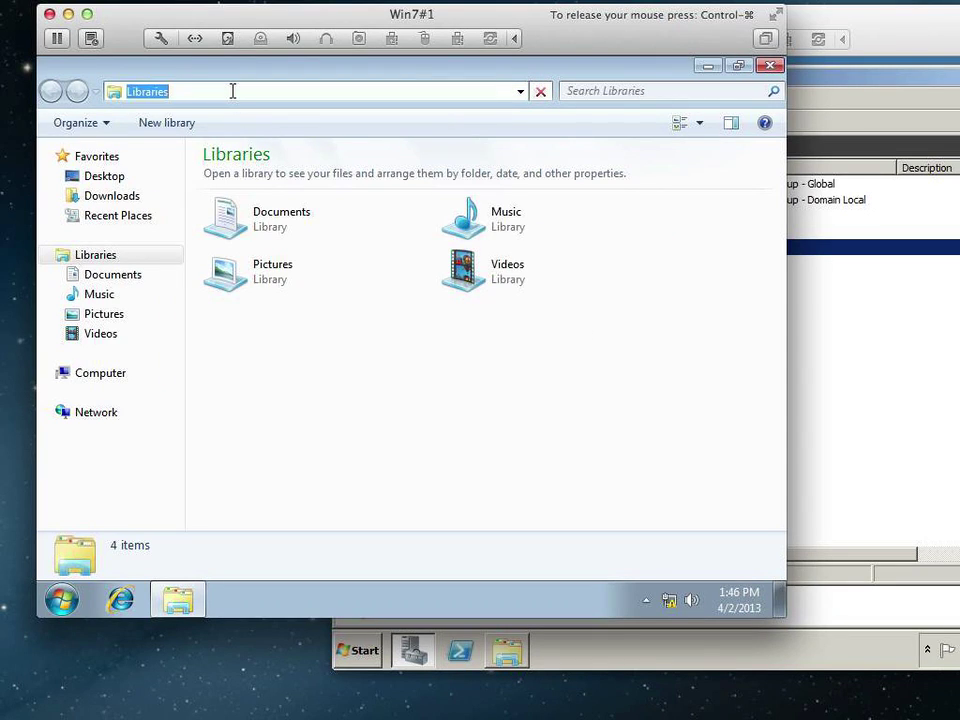
text(\\server)
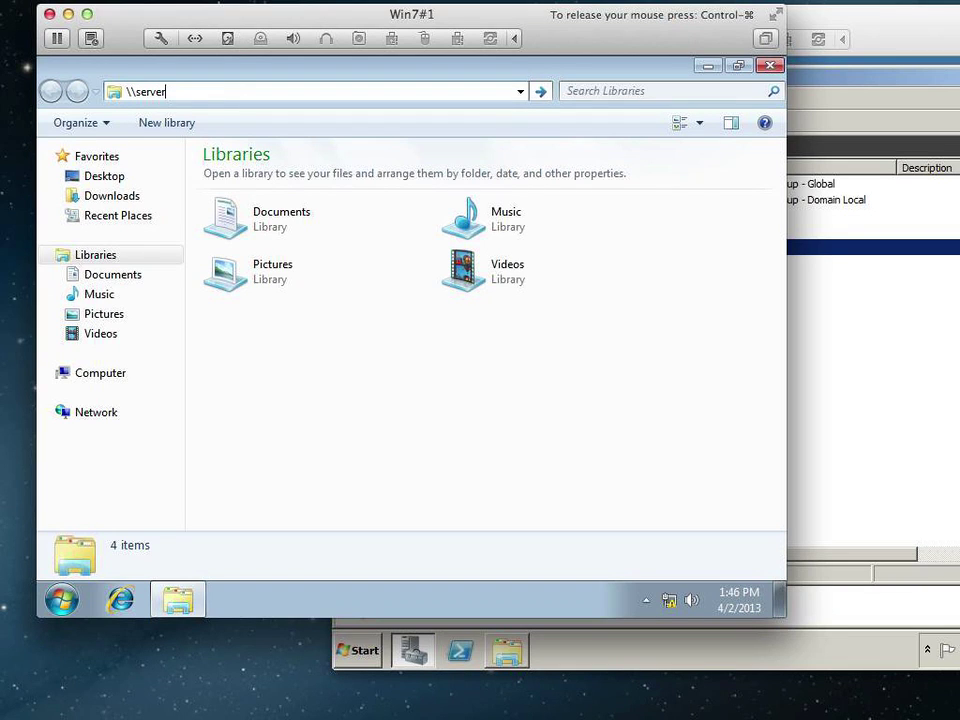
text(10\)
List server10's shares and retry CustServ, which is again denied for lack of permission.
key(Return)
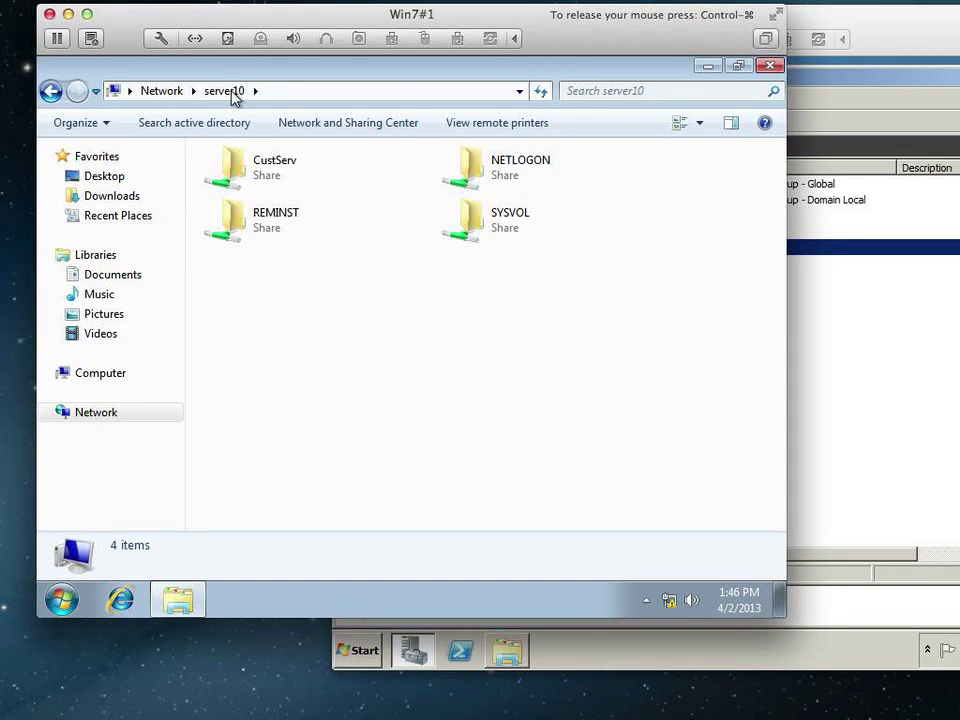
double_click(268, 168)
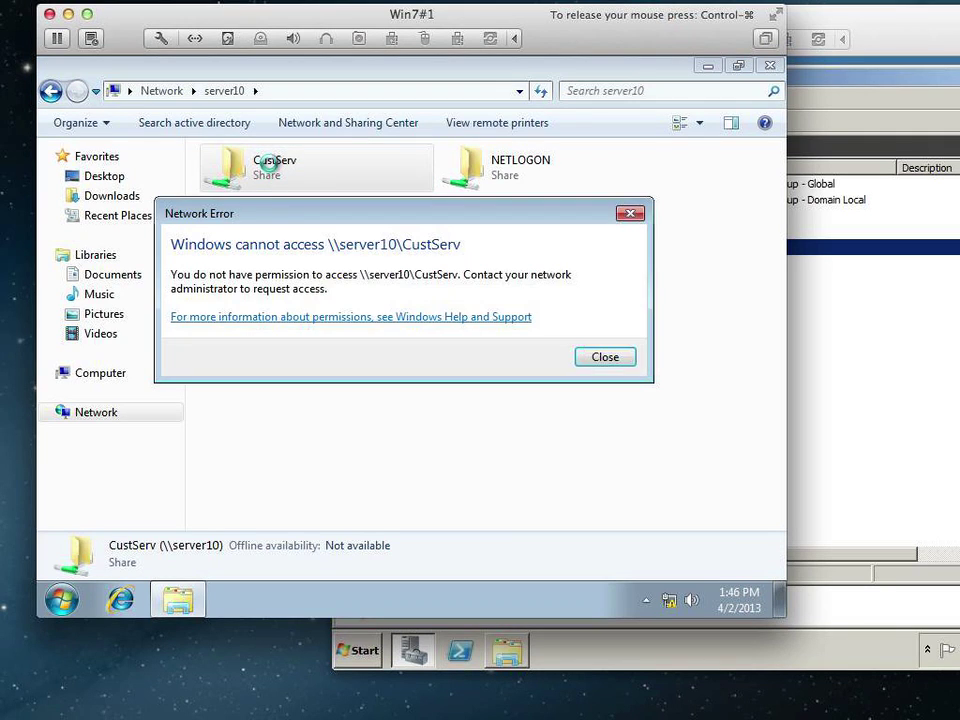
click(605, 358)
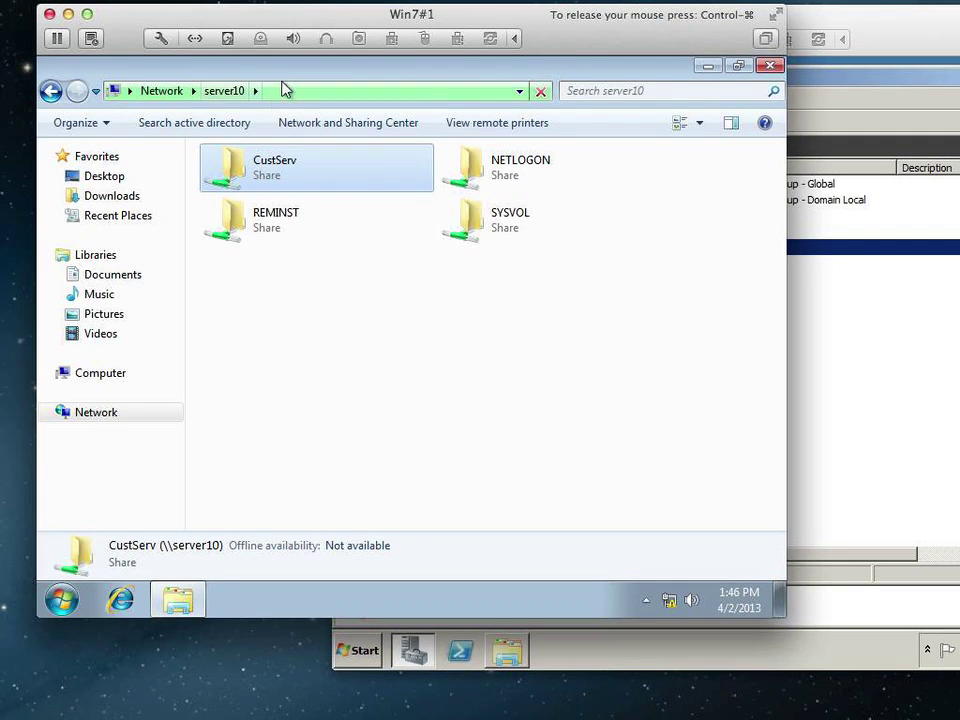
Select part of the server name in the \\server10 address path.
click(118, 88)
click(133, 91)
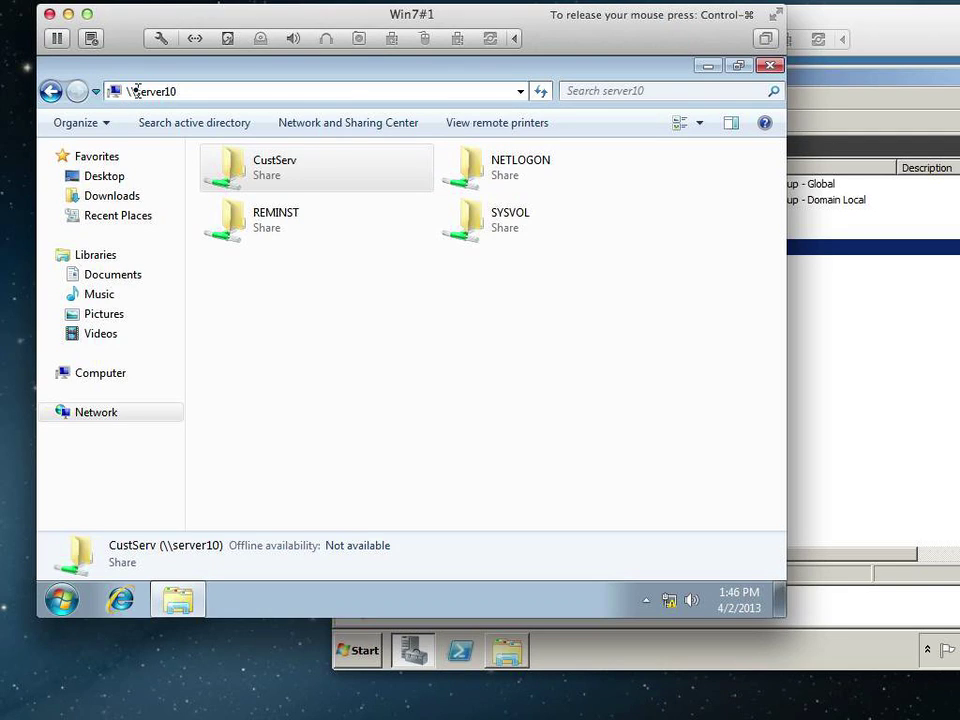
drag(134, 91, 172, 91)
click(180, 91)
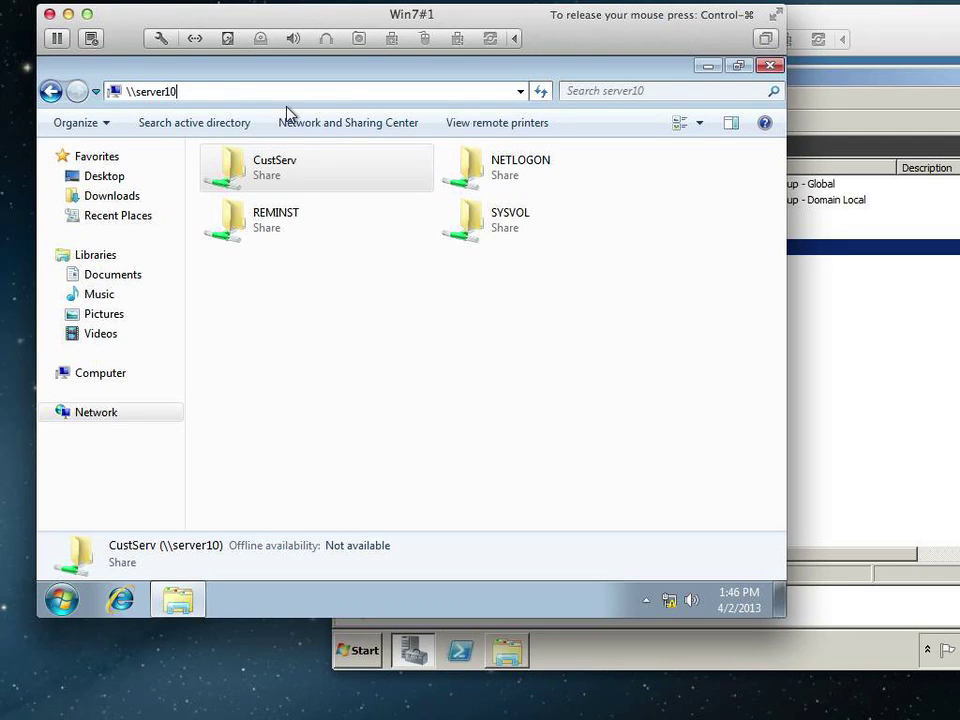